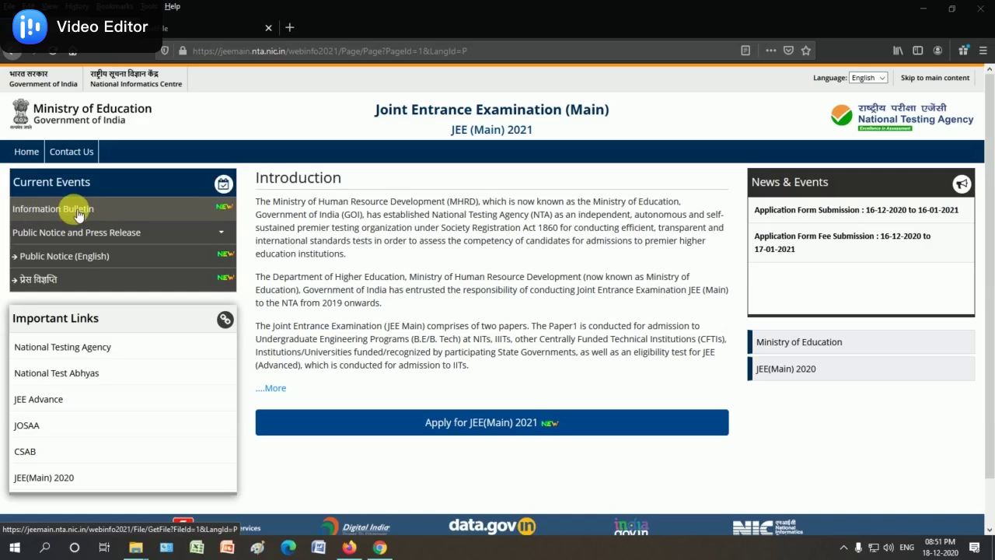
# Step: Open the JEE (Main) 2021 Information Bulletin and look through its cover and index up to the Important Information at a Glance page
pyautogui.click(77, 215)
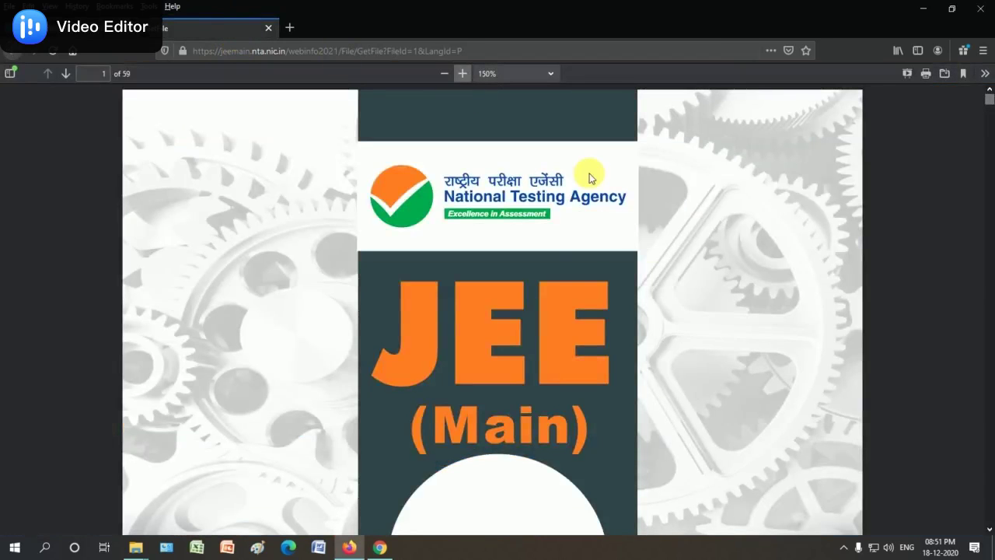
pyautogui.scroll(-5, 572, 307)
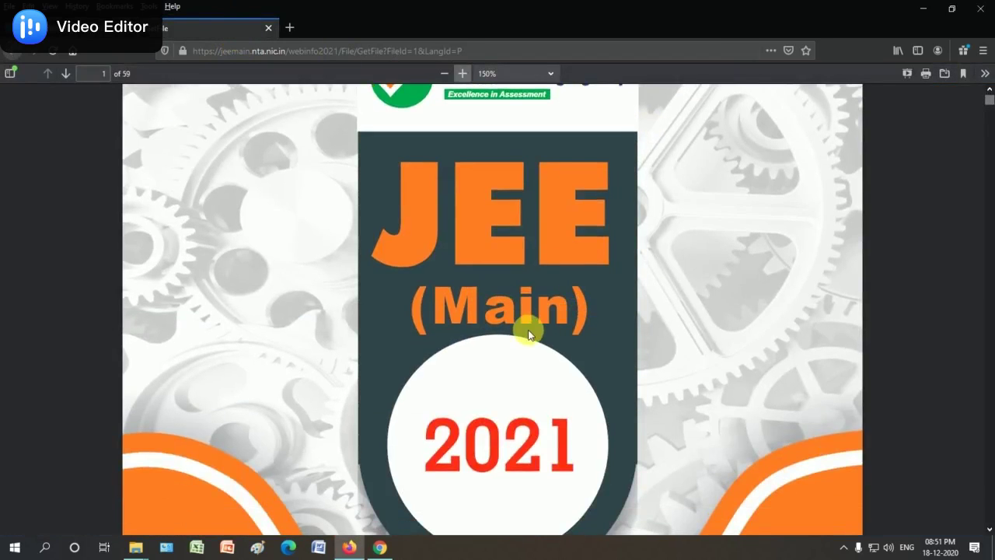
pyautogui.scroll(-6, 508, 329)
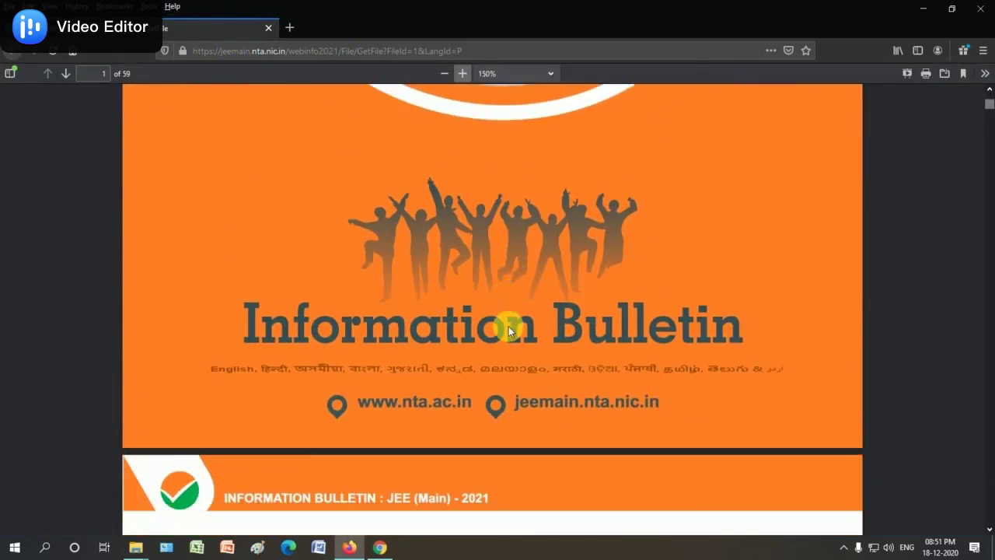
pyautogui.scroll(-1, 509, 328)
pyautogui.scroll(-6, 509, 327)
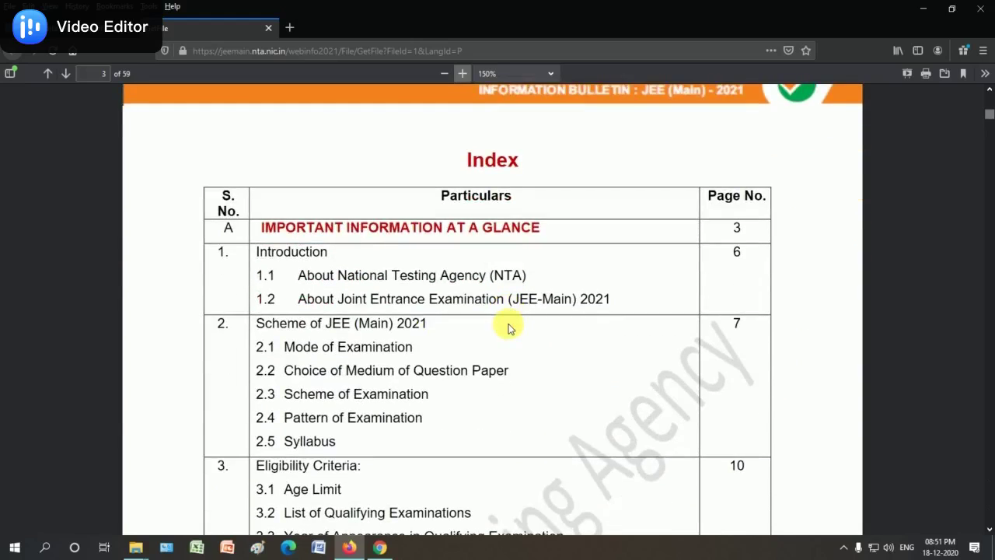
pyautogui.scroll(-5, 508, 327)
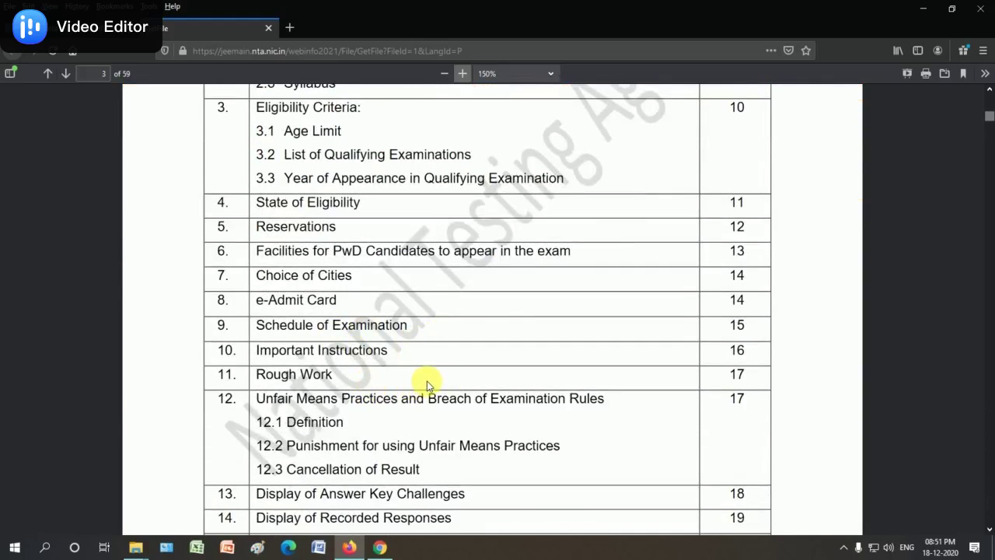
pyautogui.scroll(-6, 427, 381)
pyautogui.scroll(-3, 449, 383)
pyautogui.scroll(-2, 449, 378)
pyautogui.scroll(-8, 448, 377)
pyautogui.scroll(-3, 449, 375)
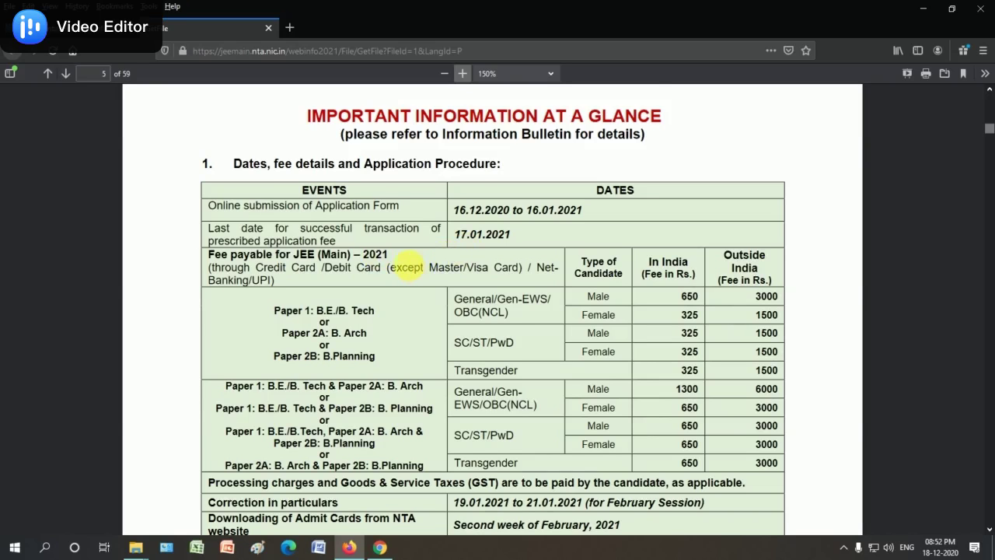
# Step: Examine the application dates, fees per category, exam sessions, shift timings and notes in the bulletin's Important Information at a Glance section
pyautogui.scroll(-1, 411, 268)
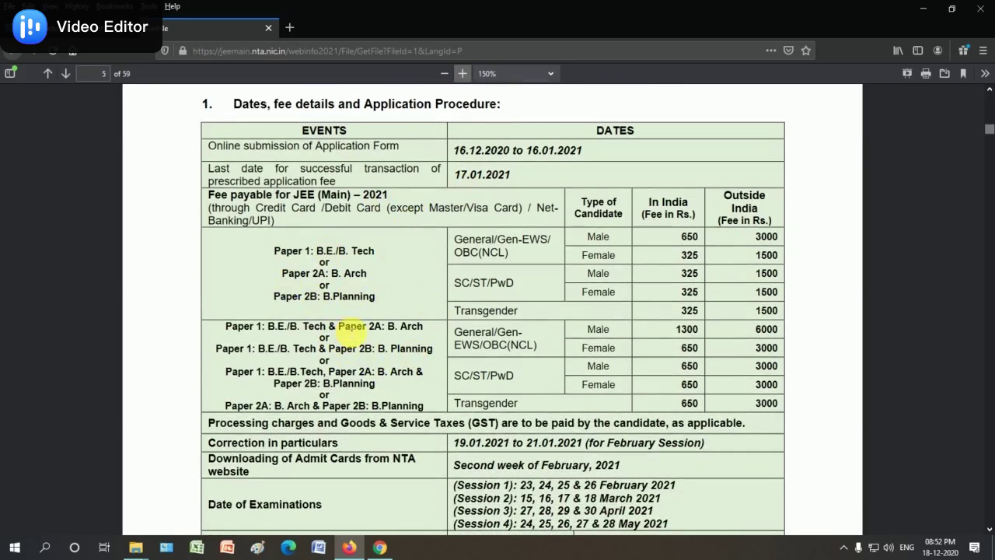
pyautogui.scroll(-1, 348, 324)
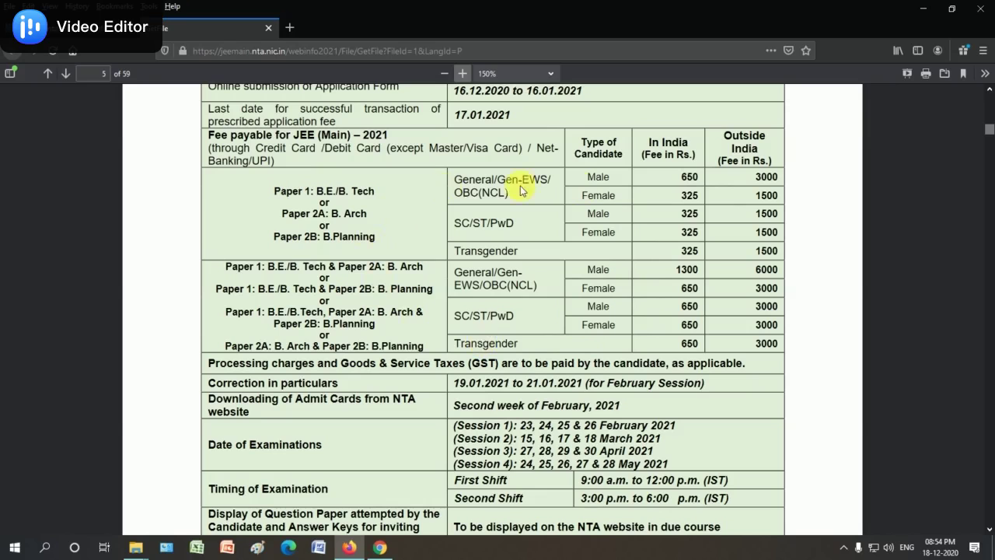
pyautogui.scroll(-1, 578, 271)
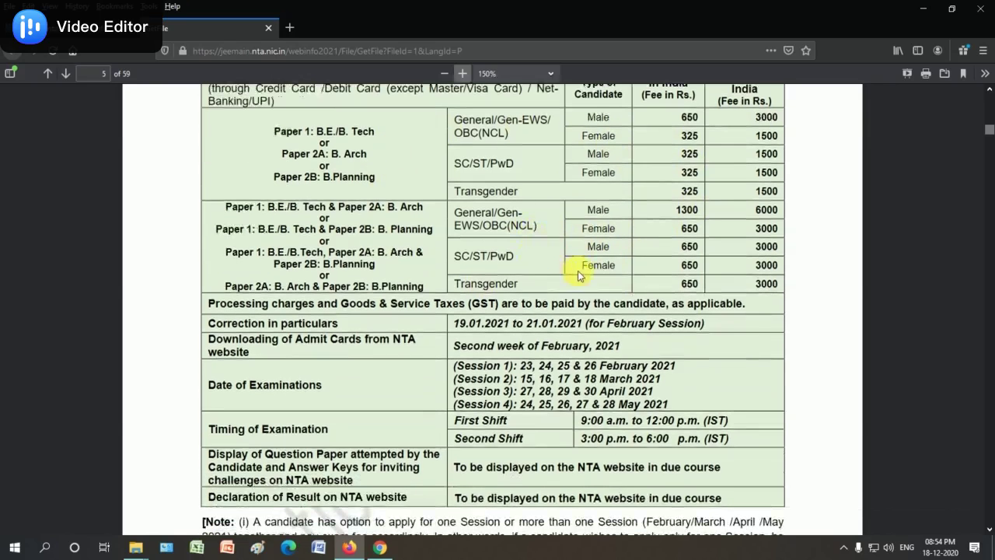
pyautogui.scroll(-1, 569, 276)
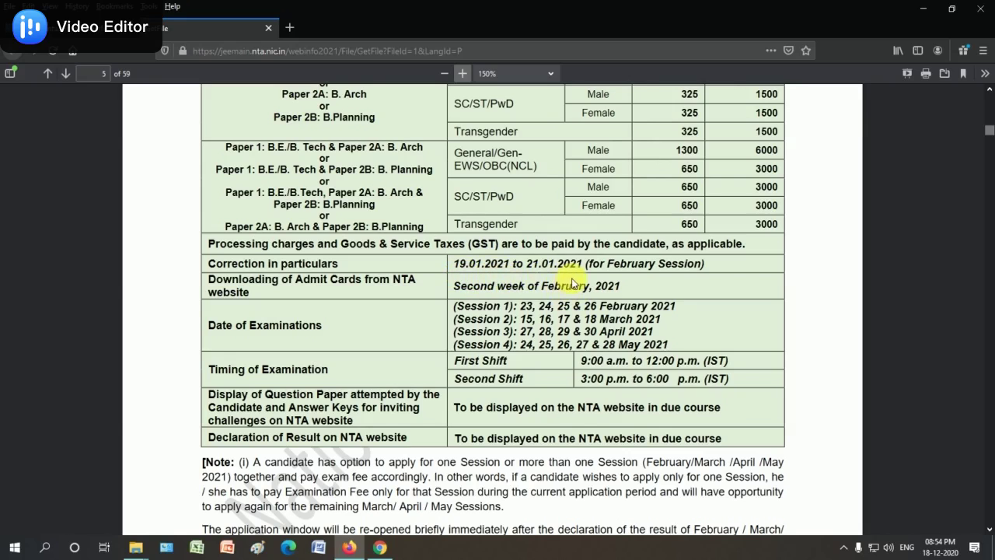
pyautogui.scroll(-2, 467, 290)
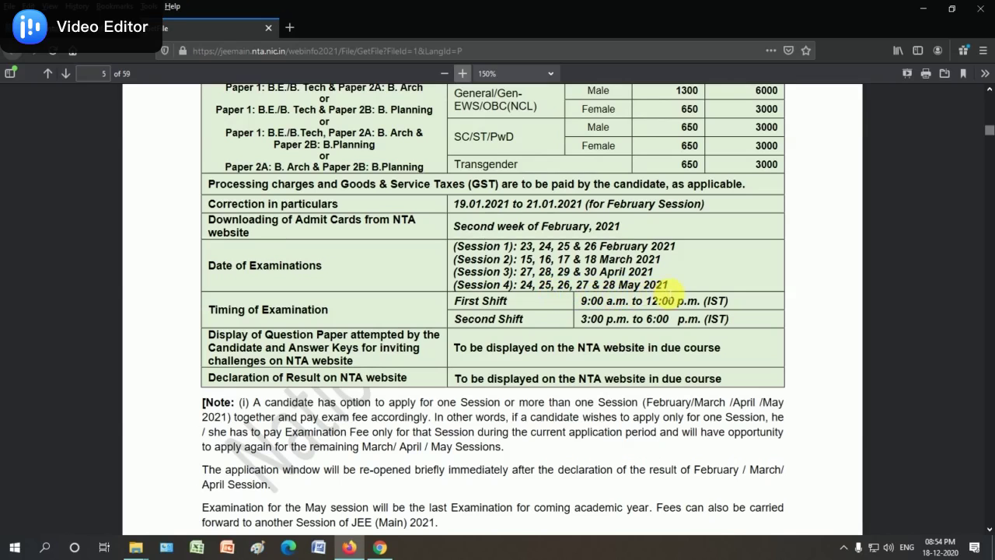
pyautogui.scroll(-1, 392, 331)
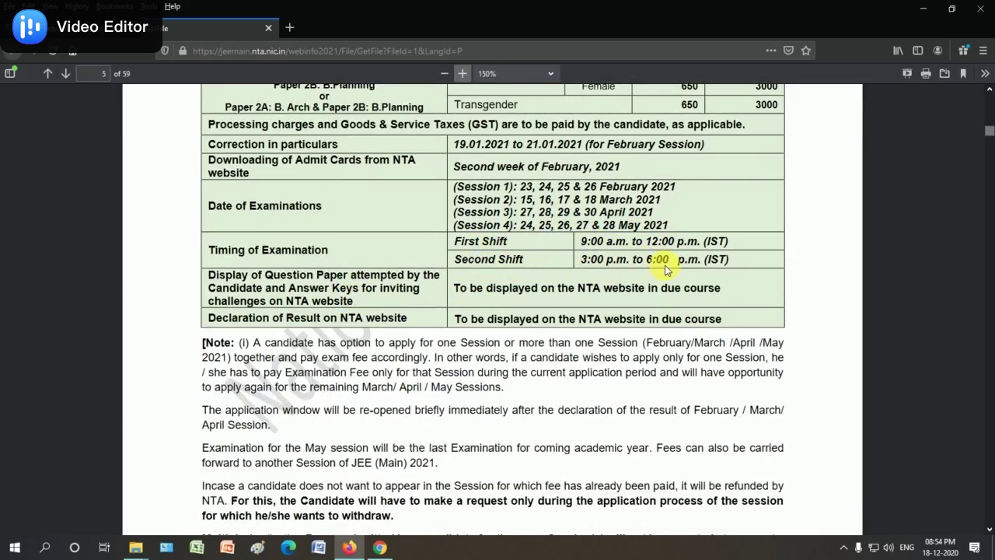
pyautogui.scroll(-2, 492, 375)
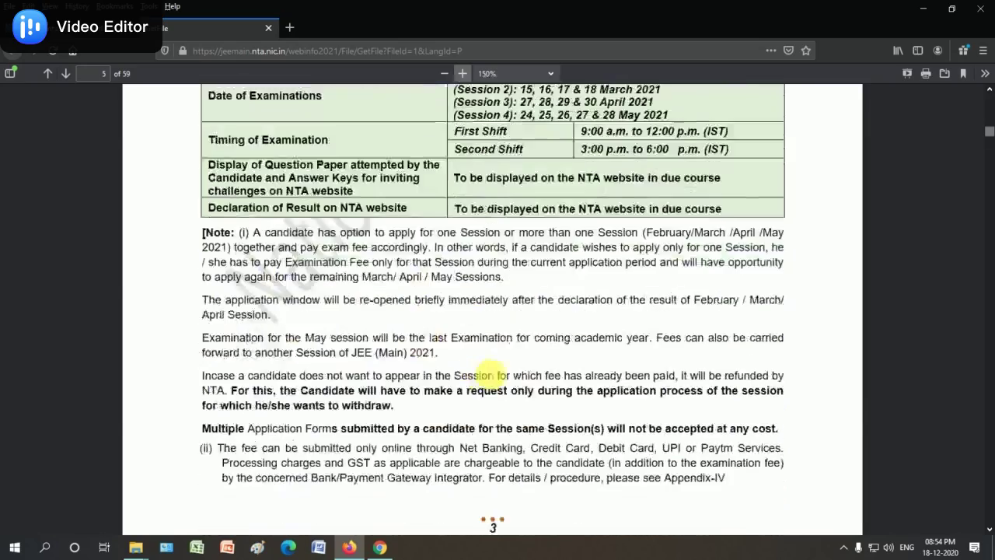
pyautogui.scroll(6, 492, 373)
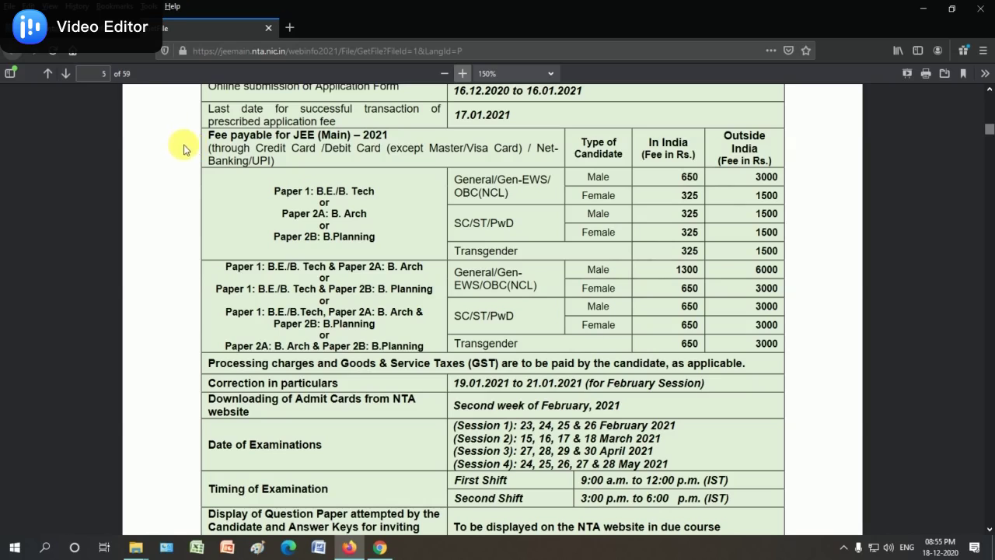
# Step: Return from the bulletin to the JEE (Main) 2021 home page and start a new registration through its application portal
pyautogui.click(12, 51)
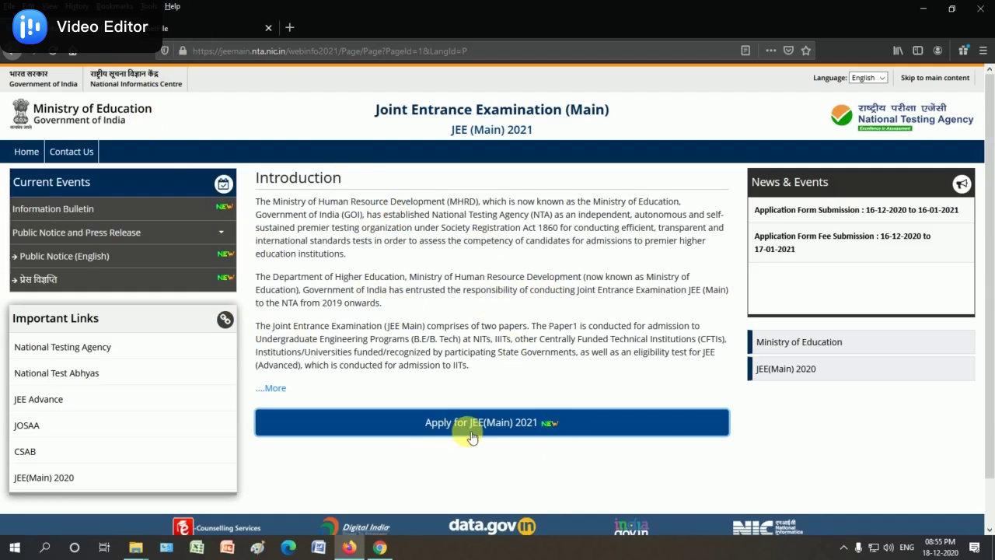
pyautogui.click(507, 426)
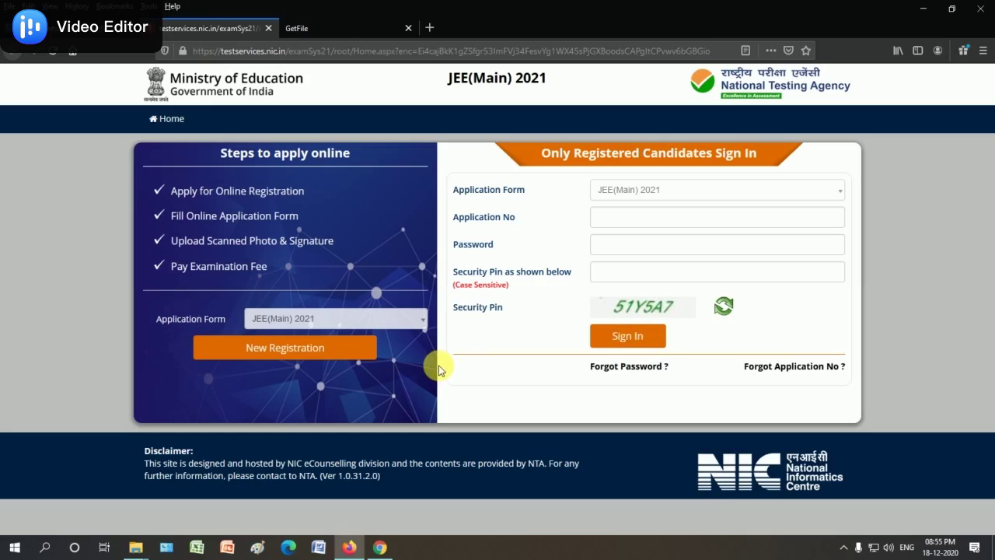
pyautogui.click(284, 354)
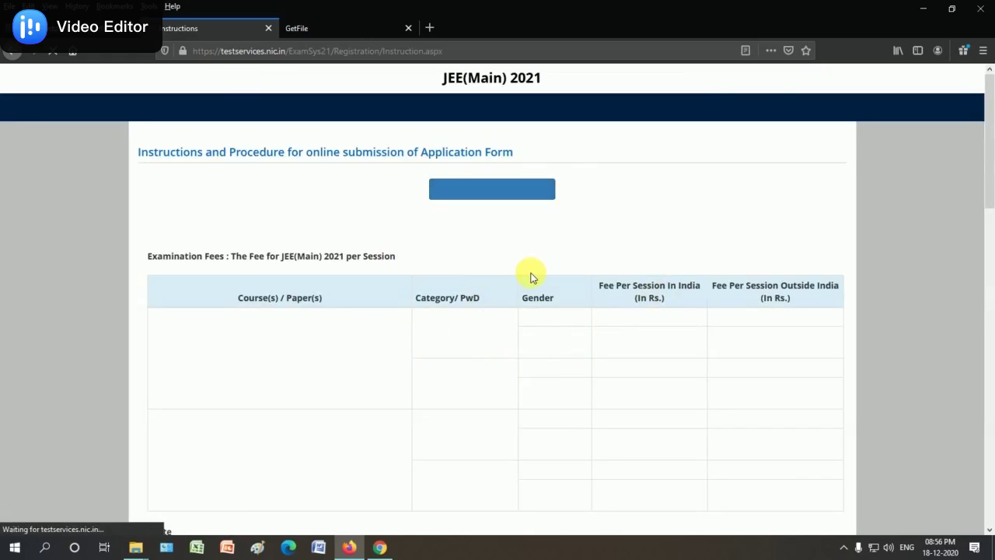
# Step: Review the online submission instructions, accept the declaration that the bulletin and instructions were read, and proceed to the registration form
pyautogui.scroll(-3, 584, 329)
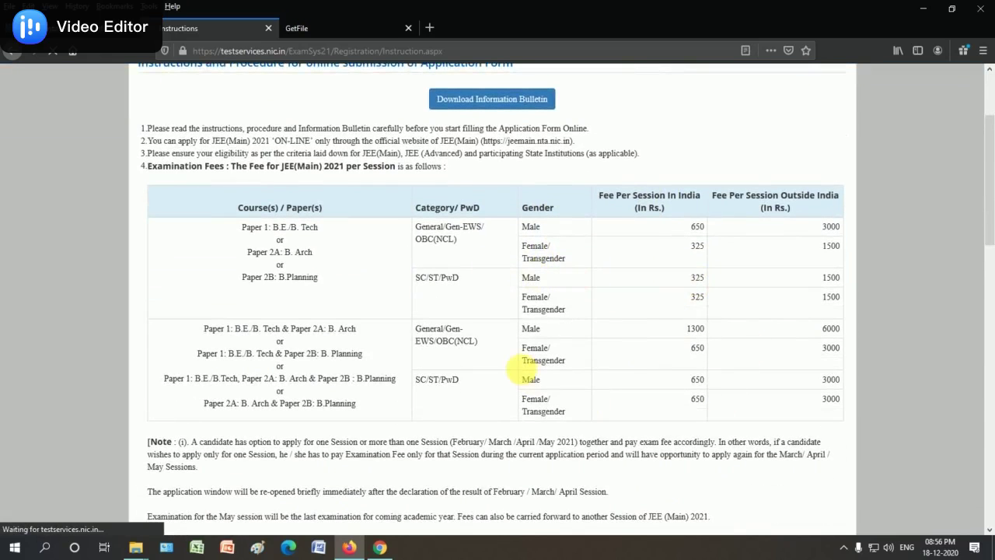
pyautogui.scroll(-2, 583, 372)
pyautogui.scroll(-10, 583, 368)
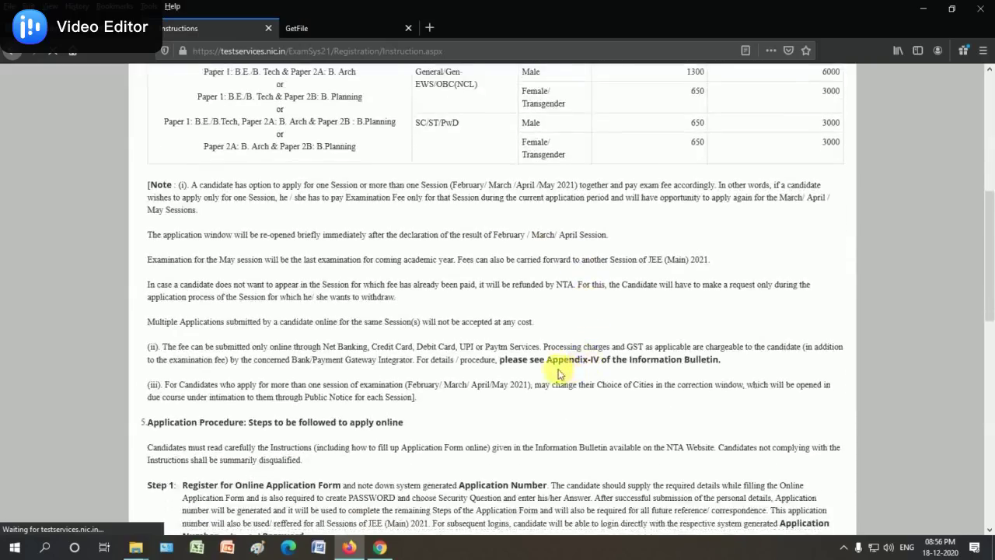
pyautogui.scroll(-3, 523, 373)
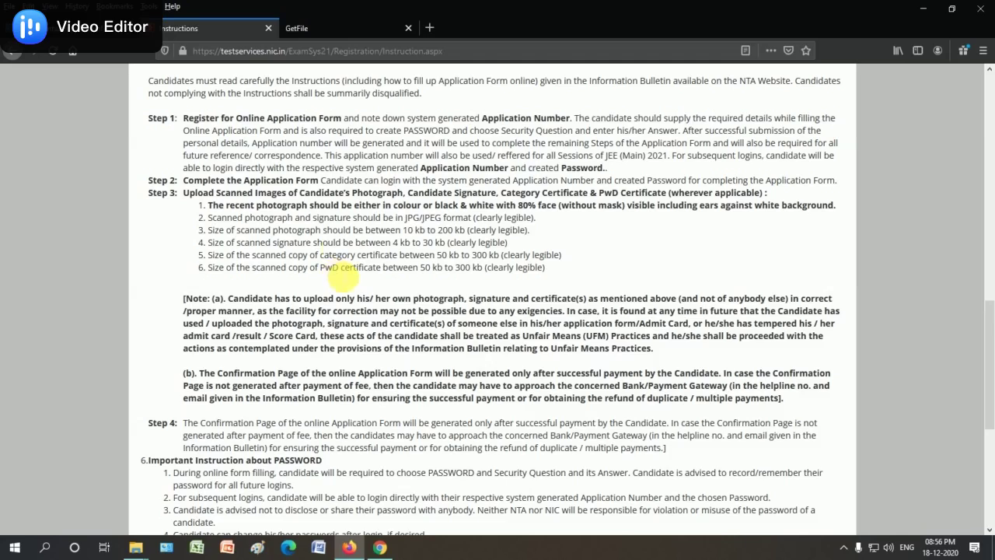
pyautogui.scroll(-5, 440, 300)
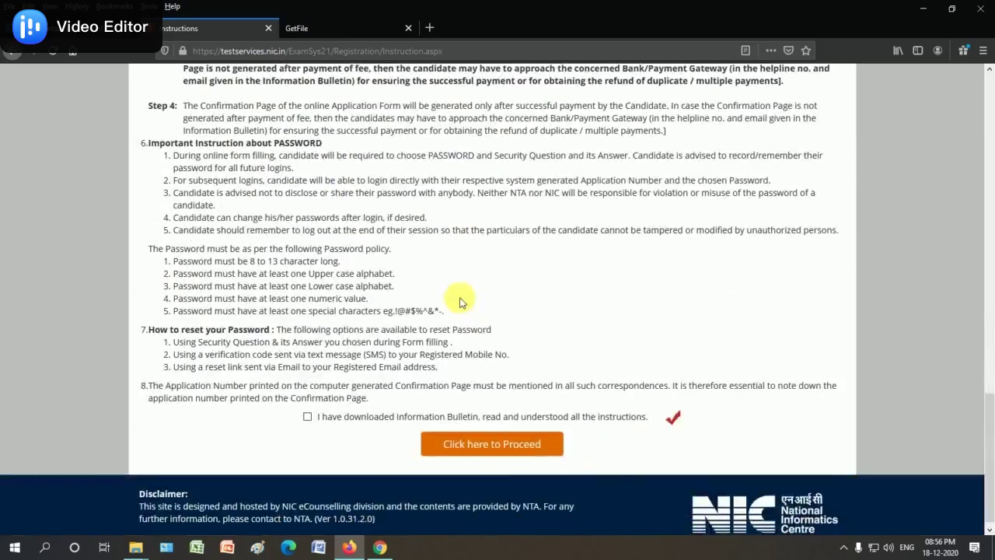
pyautogui.click(307, 410)
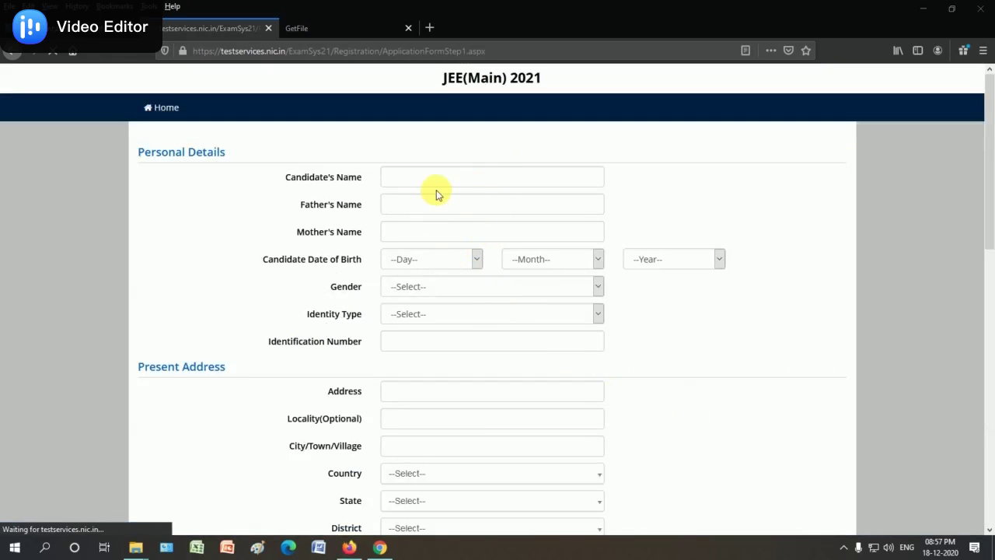
# Step: Check the entry guidance for the candidate's, father's and mother's name fields under Personal Details
pyautogui.click(406, 180)
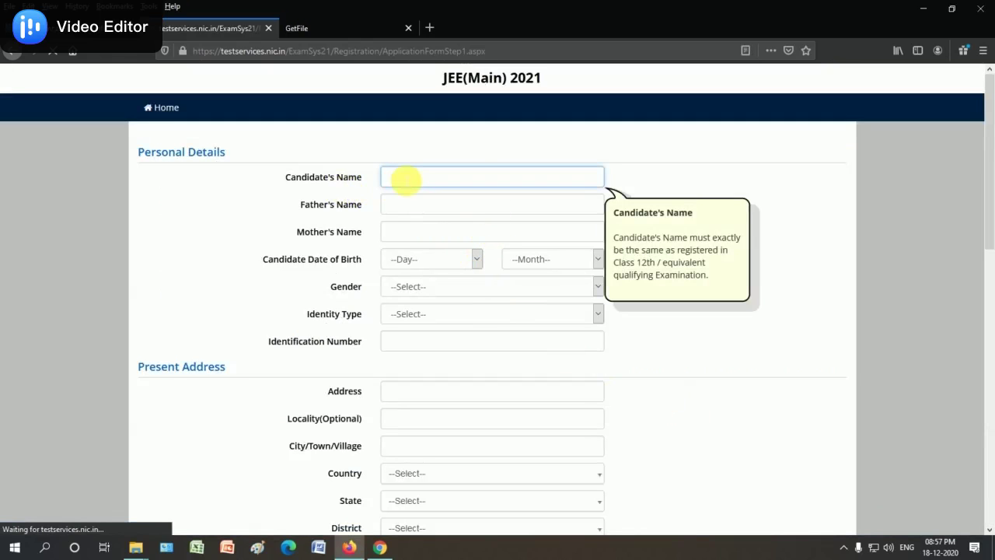
pyautogui.click(407, 205)
pyautogui.click(406, 233)
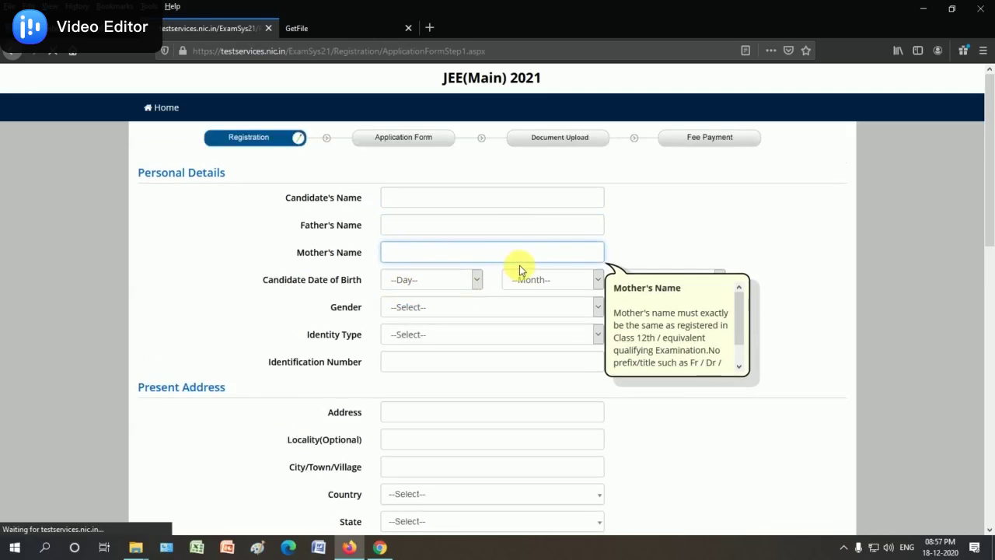
# Step: Set the gender to Male and the identity type to Any Other Valid Govt Identity with photograph, and activate the Identification Number field
pyautogui.click(415, 309)
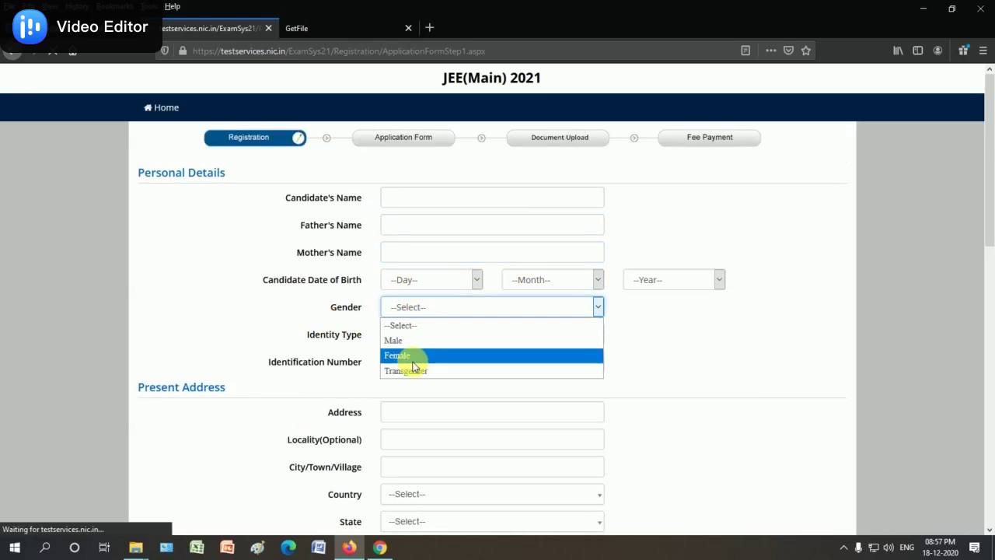
pyautogui.click(406, 339)
pyautogui.click(410, 334)
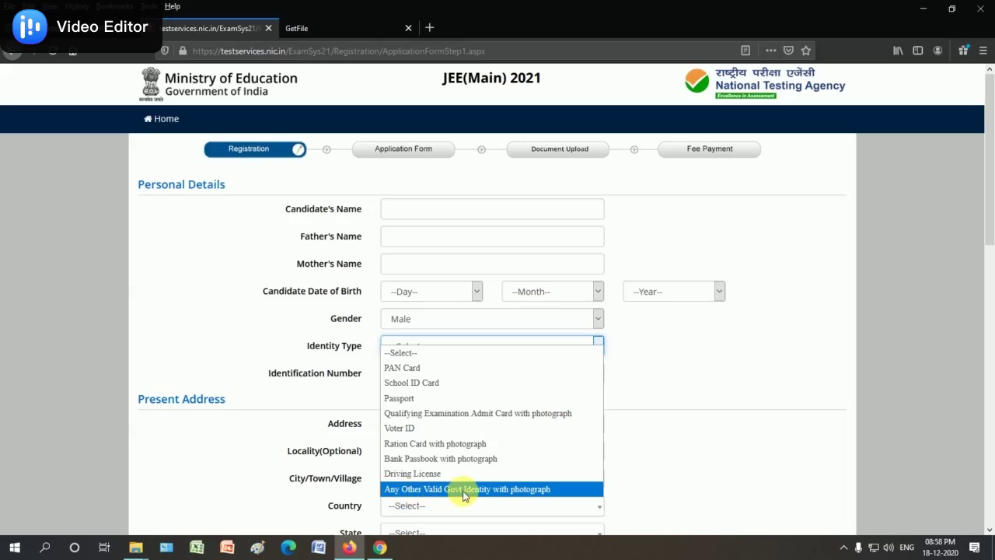
pyautogui.click(515, 490)
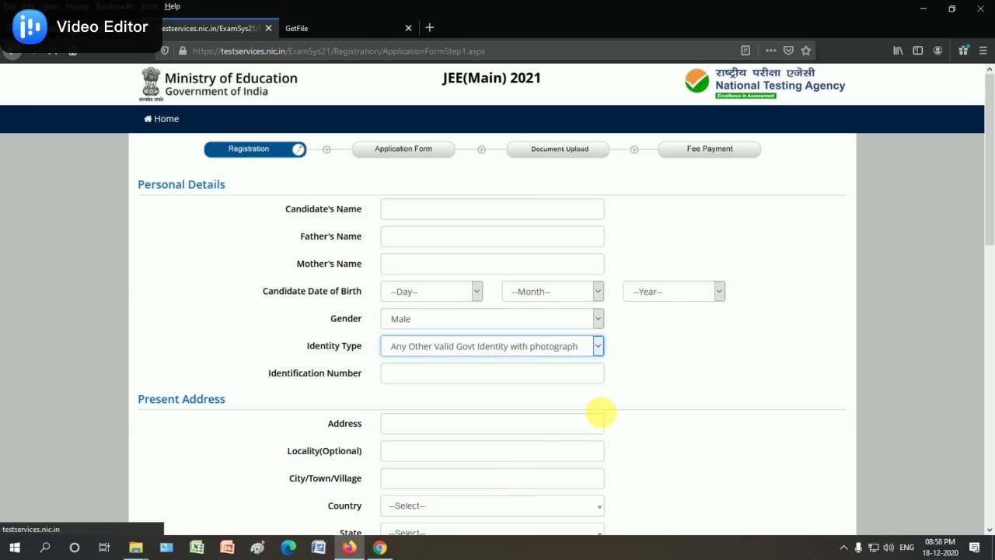
pyautogui.click(413, 378)
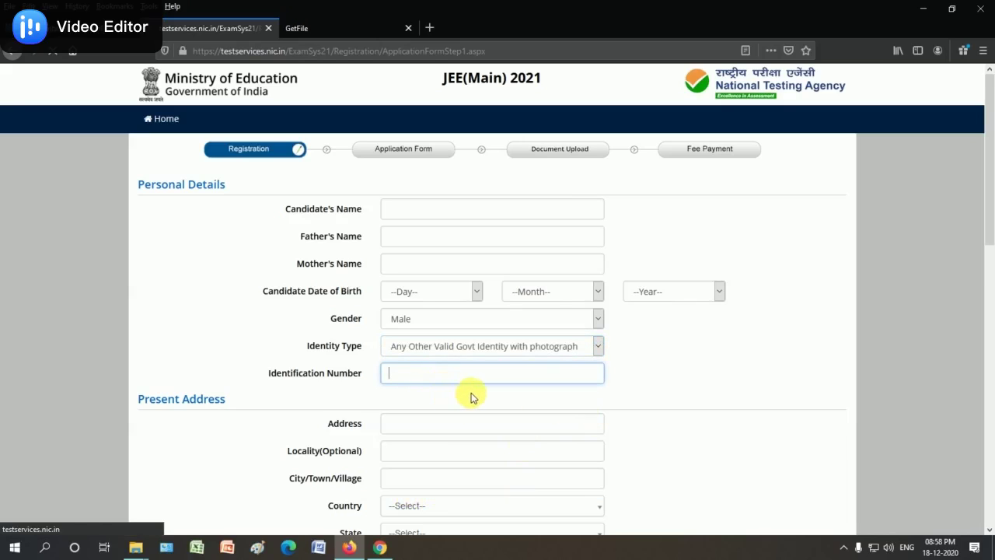
# Step: Look through the Present Address, Permanent Address and Security Pin sections of the form, and display the rules for choosing a password
pyautogui.scroll(-4, 449, 418)
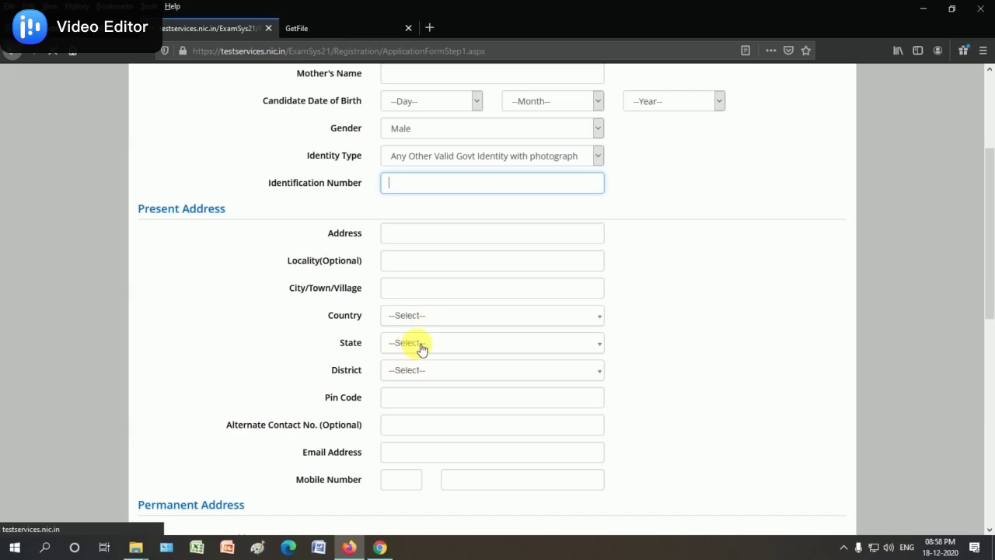
pyautogui.scroll(-2, 423, 380)
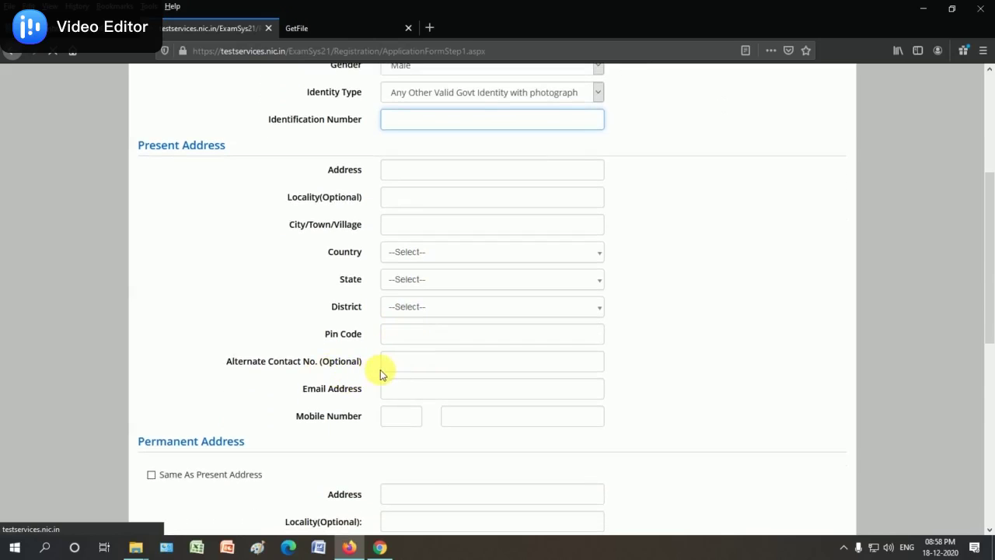
pyautogui.scroll(-2, 400, 370)
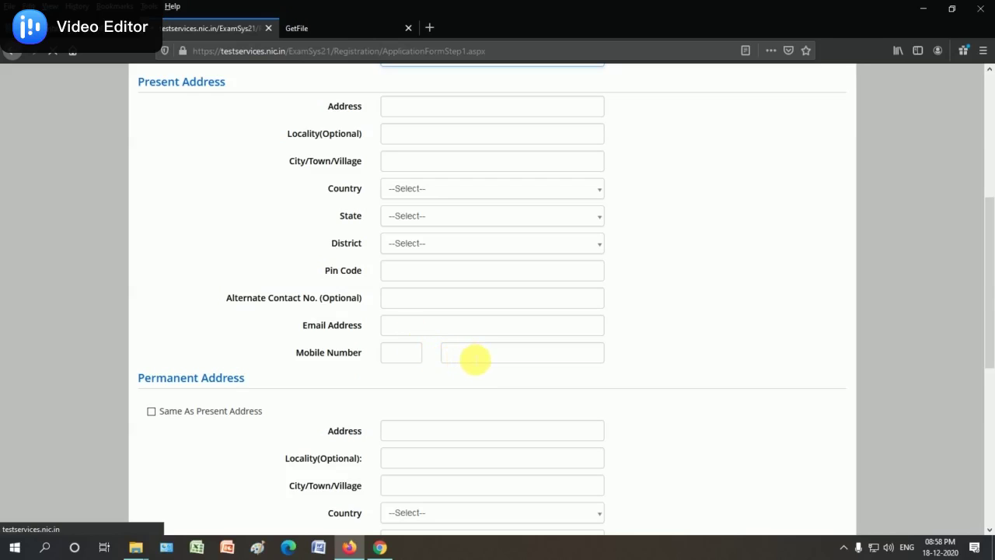
pyautogui.scroll(-4, 229, 411)
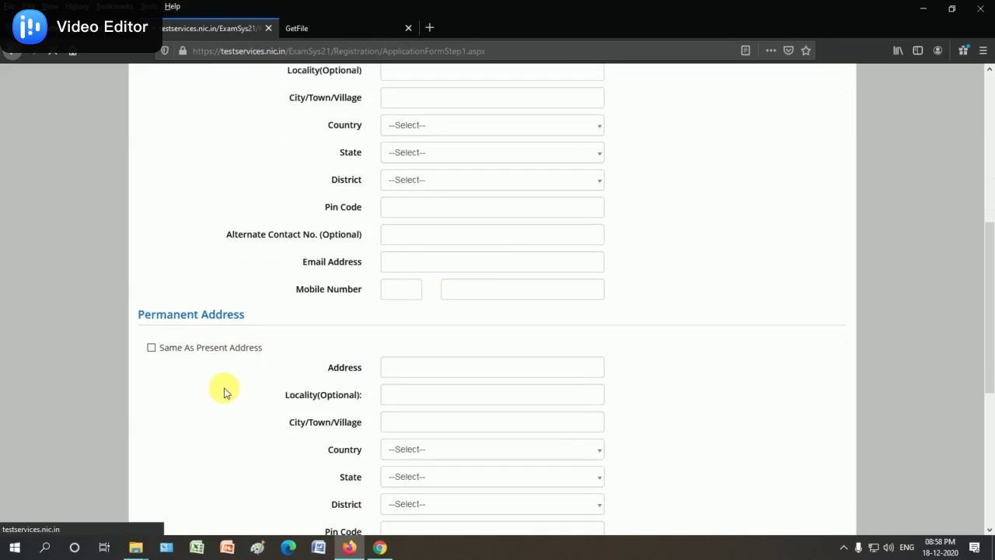
pyautogui.scroll(-2, 249, 328)
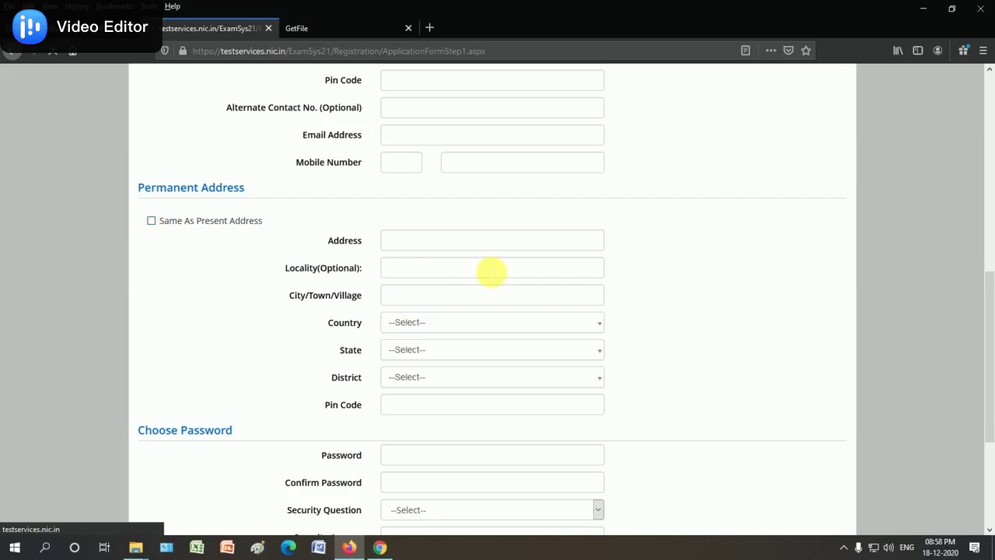
pyautogui.scroll(-2, 468, 426)
pyautogui.scroll(-2, 471, 431)
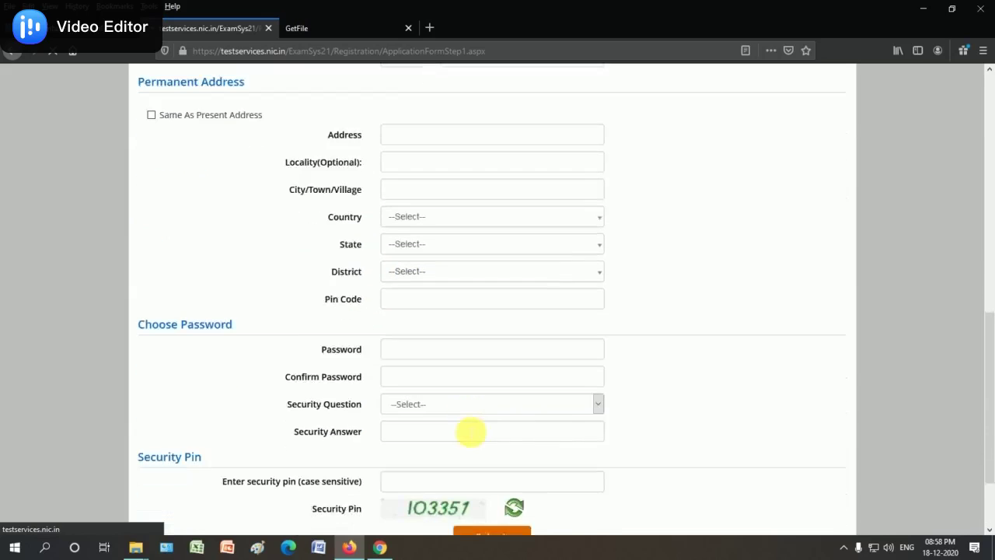
pyautogui.click(409, 328)
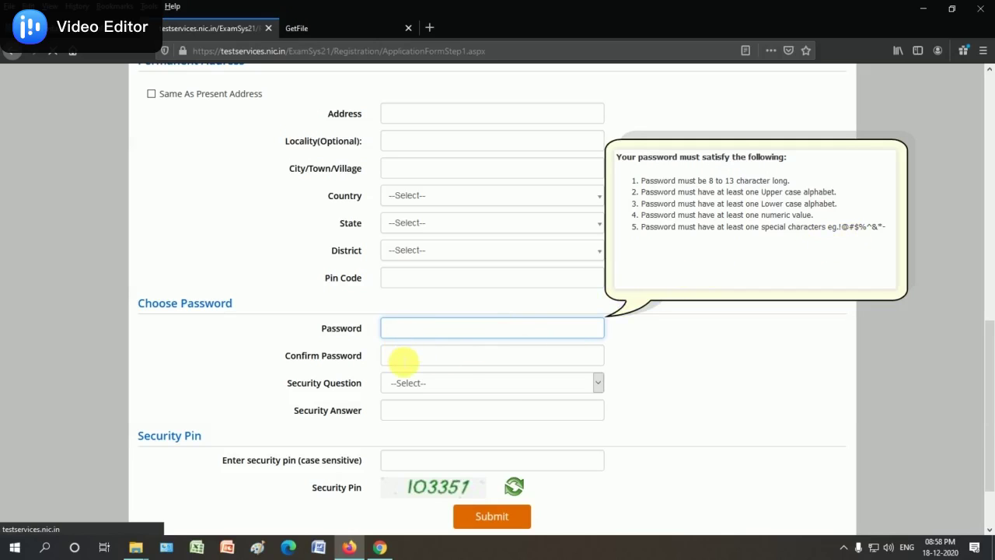
# Step: Look through the Confirm Password field, the available security questions and the security pin field
pyautogui.click(400, 360)
pyautogui.click(274, 386)
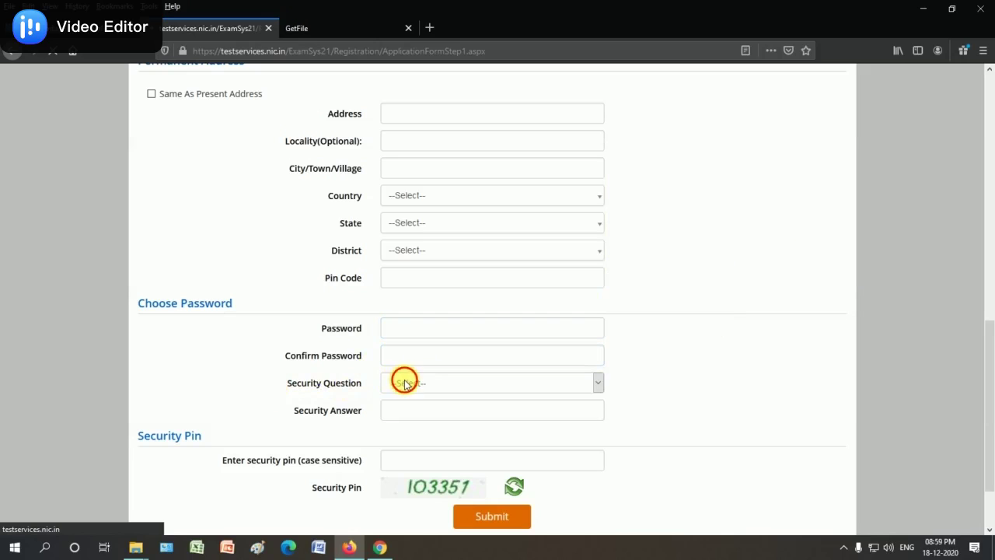
pyautogui.click(403, 381)
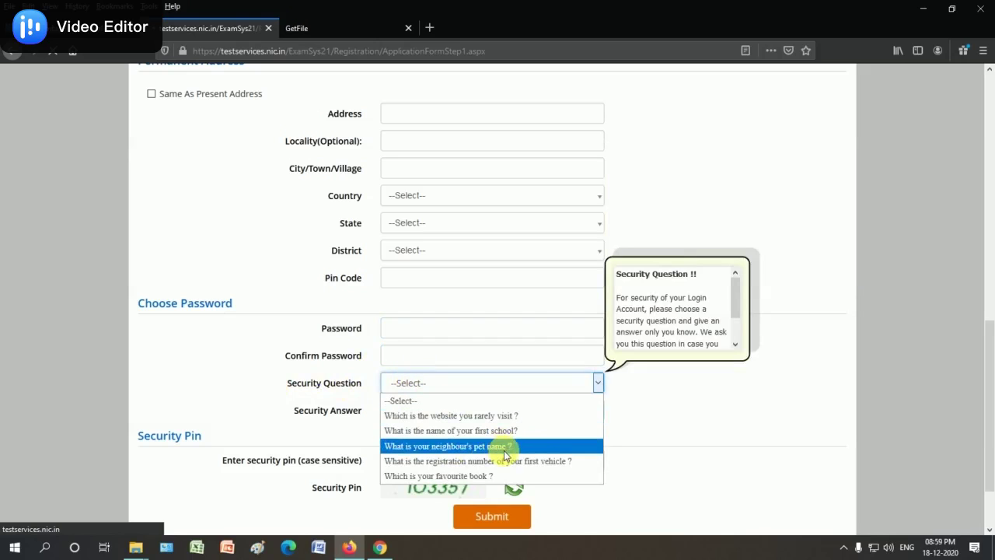
pyautogui.click(733, 410)
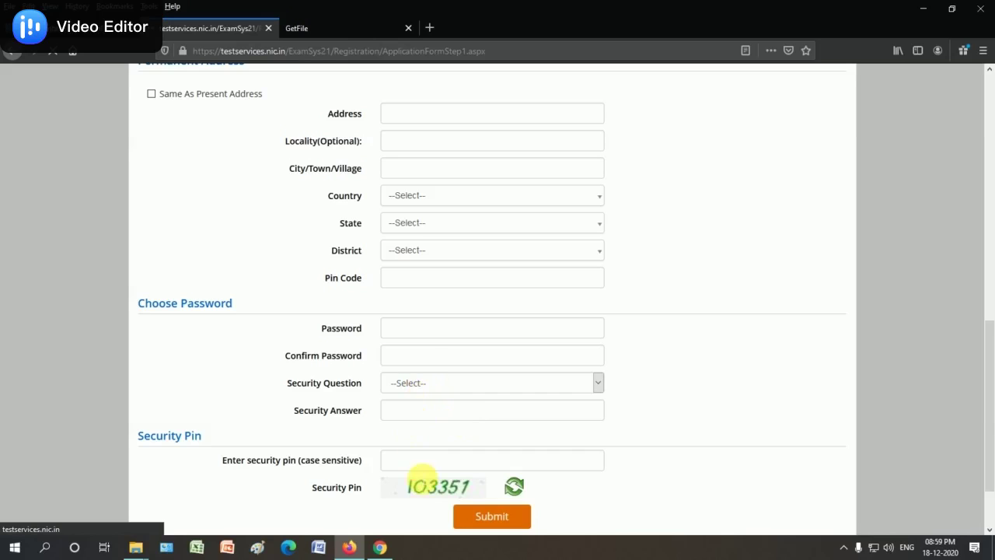
pyautogui.click(418, 461)
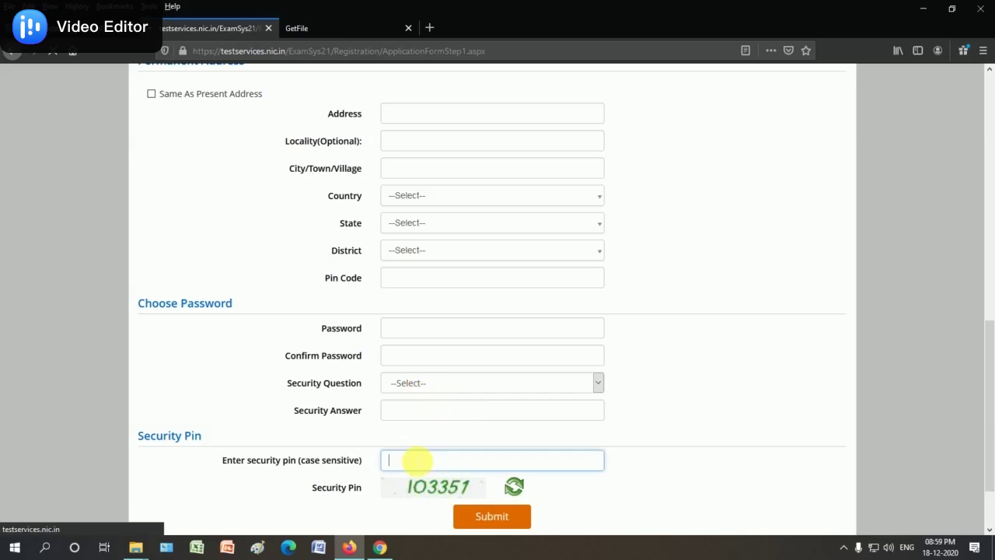
# Step: Submit the filled-in registration form, dismiss the review notice and check the entered particulars on the review page
pyautogui.click(504, 527)
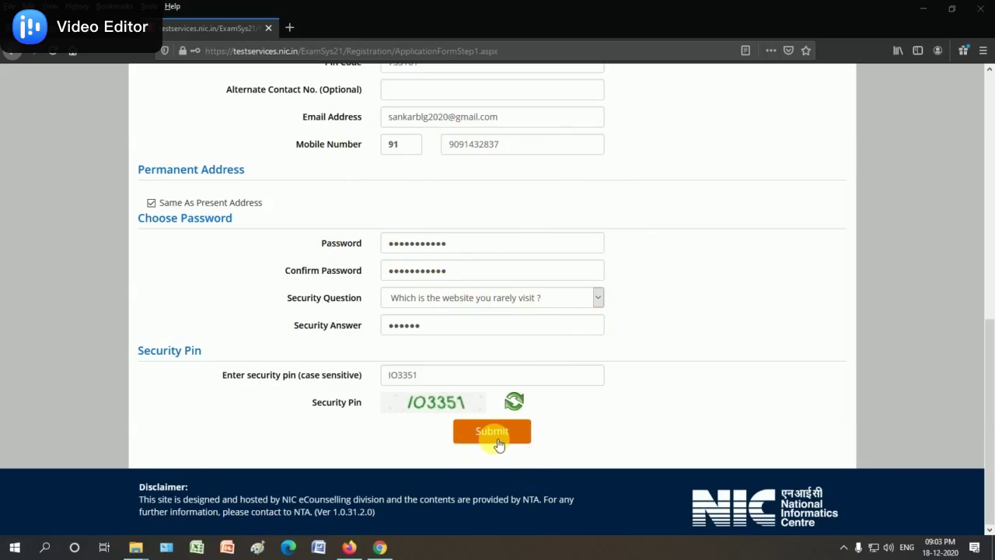
pyautogui.click(502, 442)
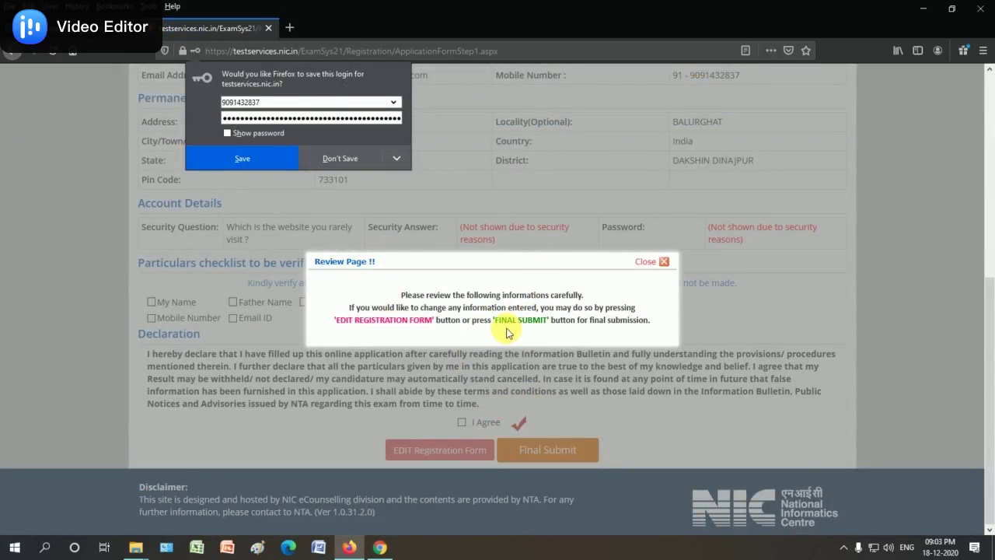
pyautogui.click(645, 262)
pyautogui.scroll(3, 554, 305)
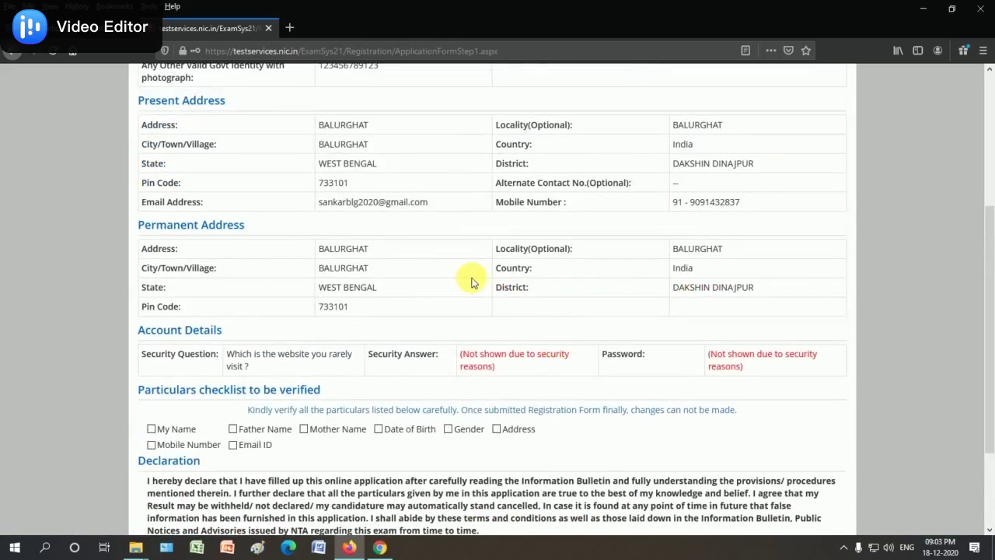
pyautogui.scroll(3, 471, 277)
pyautogui.scroll(-7, 565, 317)
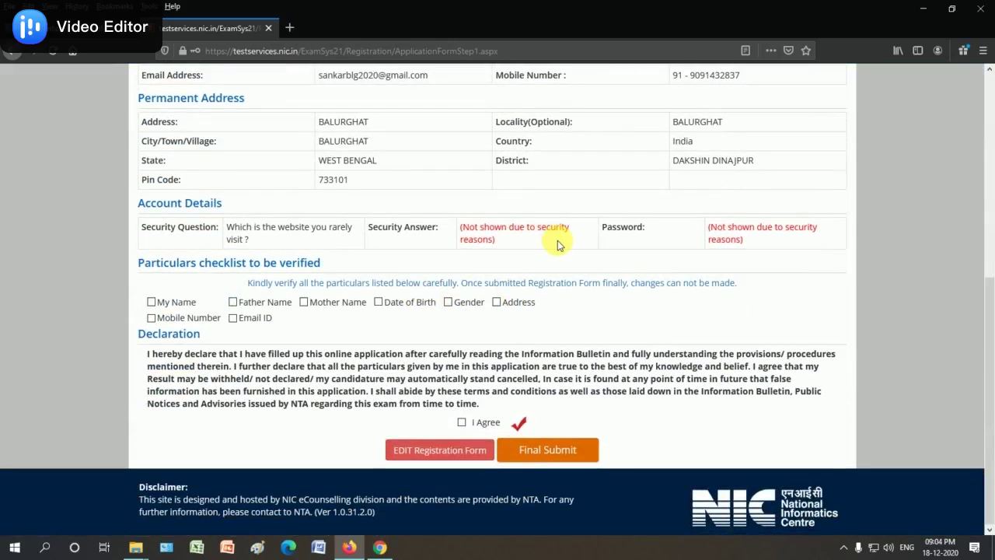
# Step: Mark My Name, Father Name, Mother Name, Date of Birth, Gender, Address, Mobile Number and Email ID as verified in the particulars checklist
pyautogui.click(152, 302)
pyautogui.click(233, 302)
pyautogui.click(303, 302)
pyautogui.click(378, 302)
pyautogui.click(448, 301)
pyautogui.click(496, 301)
pyautogui.click(151, 317)
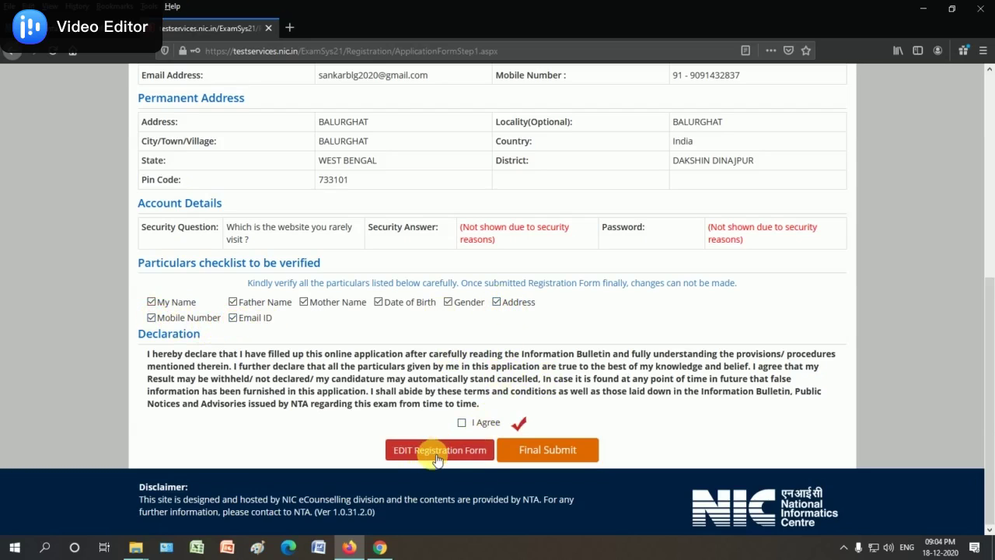
# Step: Agree to the declaration and make the final submission of the registration form
pyautogui.click(462, 424)
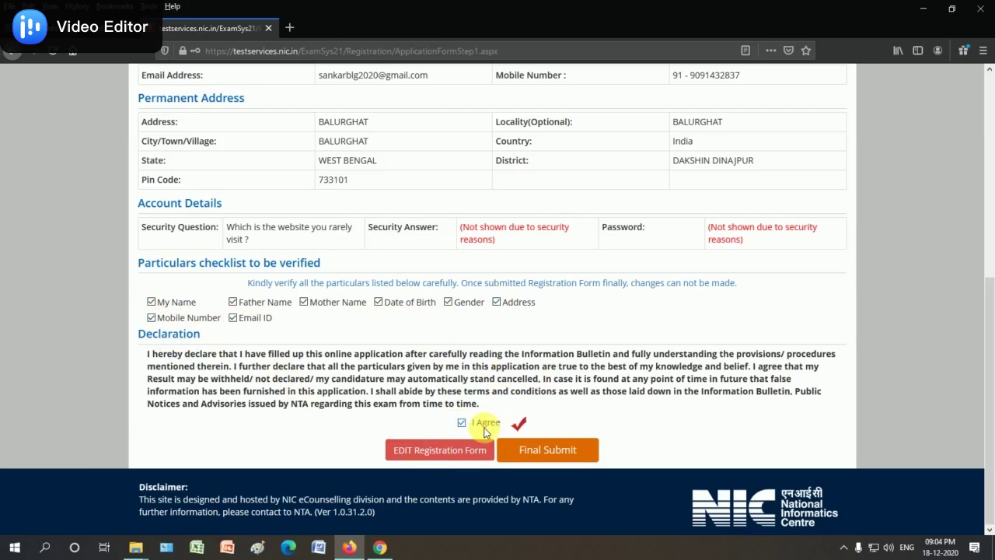
pyautogui.click(556, 456)
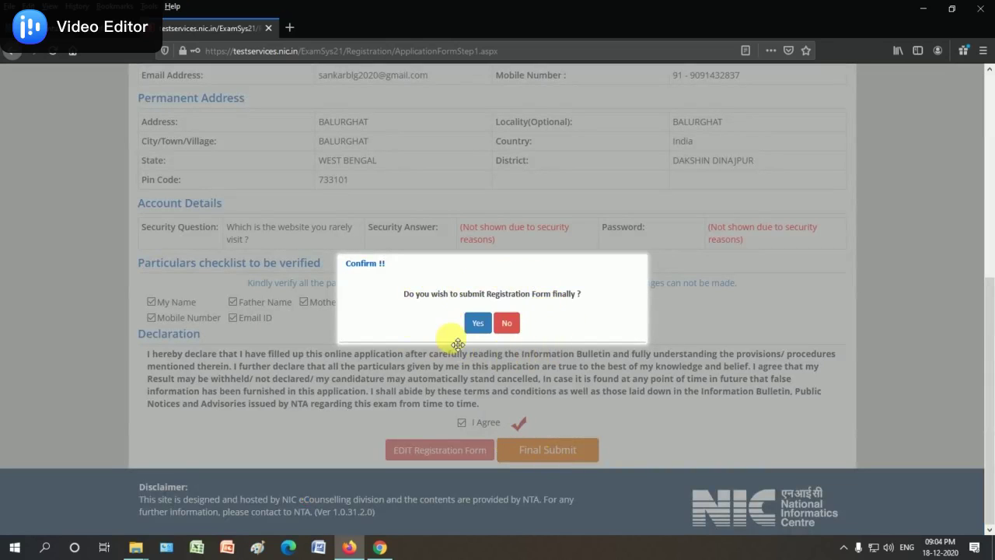
pyautogui.click(477, 323)
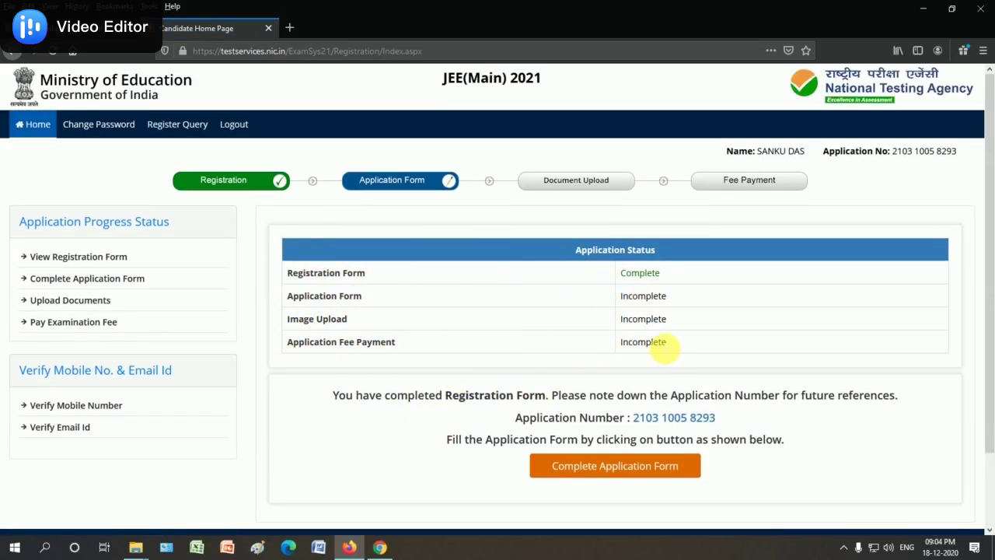
# Step: Start completing the application form, setting Nationality to Indian and the state of 12th/equivalent to WEST BENGAL
pyautogui.click(613, 469)
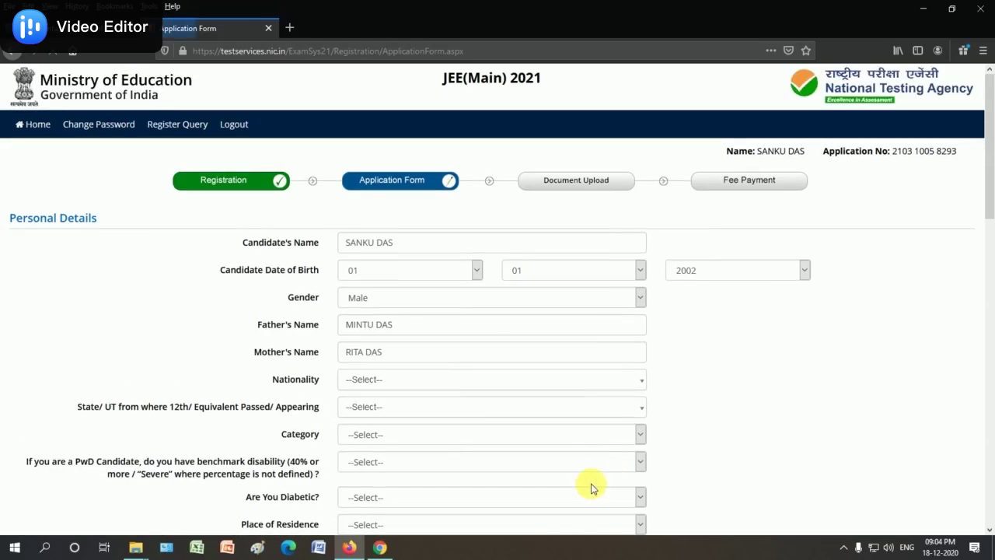
pyautogui.scroll(-2, 716, 387)
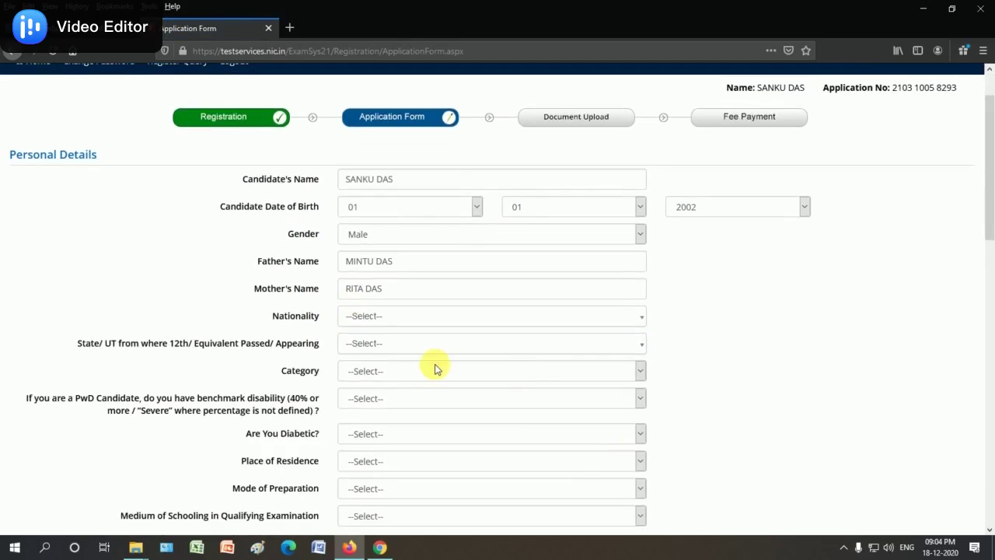
pyautogui.click(377, 316)
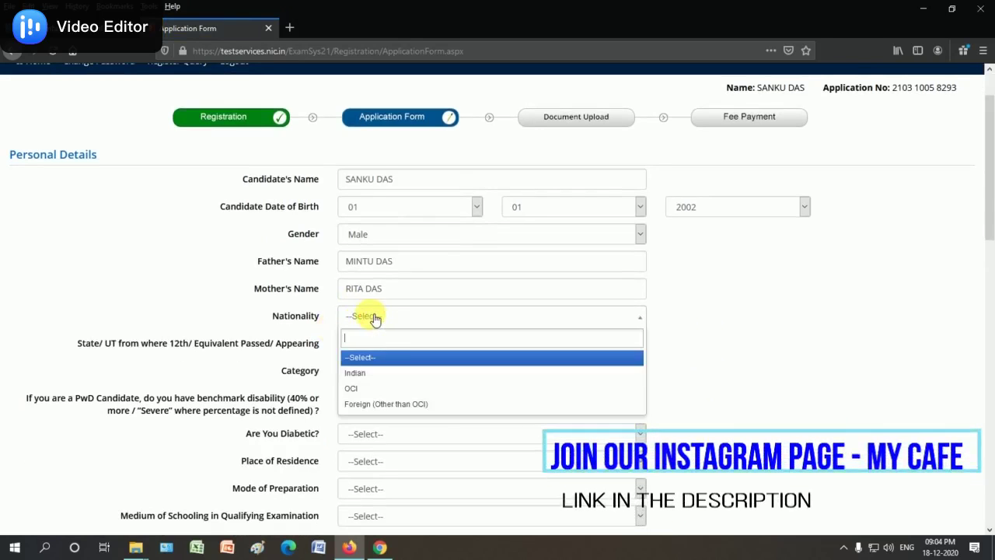
pyautogui.click(368, 380)
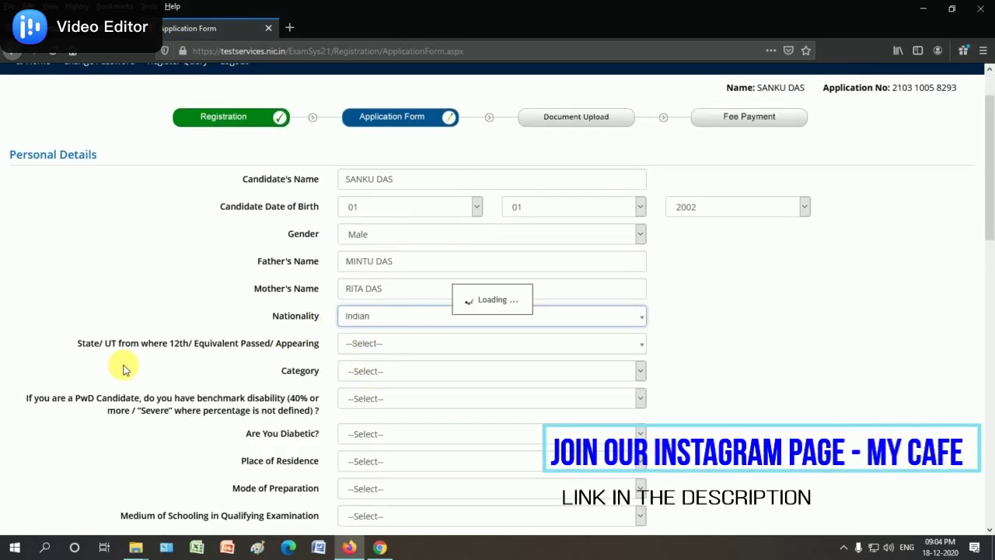
pyautogui.click(367, 346)
pyautogui.scroll(-10, 440, 446)
pyautogui.click(388, 511)
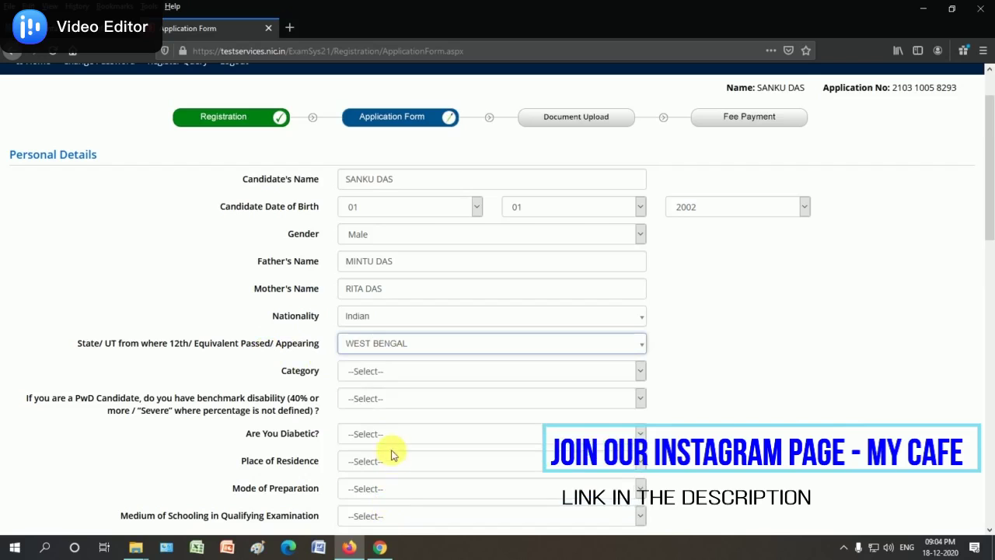
# Step: Set the category to General and answer No to both the benchmark disability and the diabetic questions
pyautogui.click(363, 373)
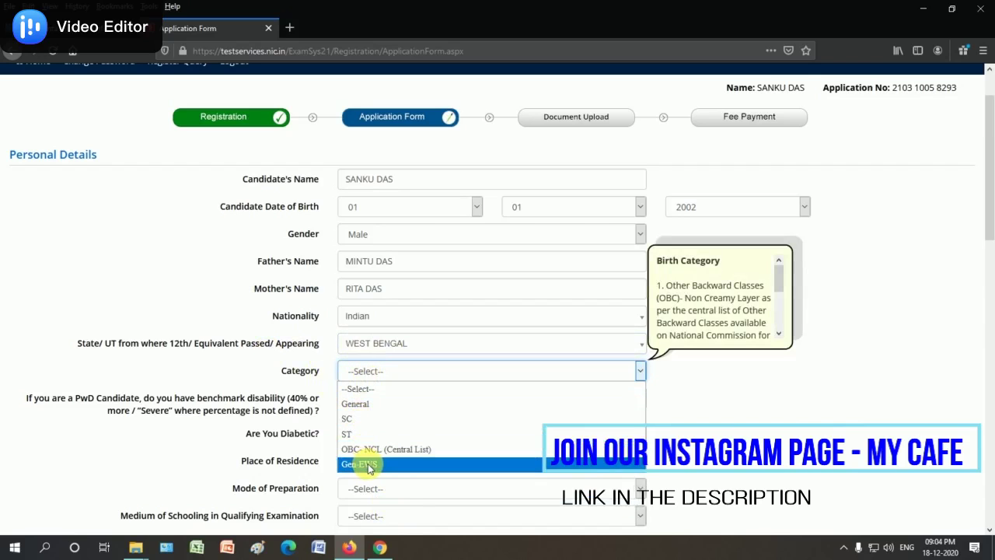
pyautogui.click(364, 406)
pyautogui.scroll(-1, 370, 414)
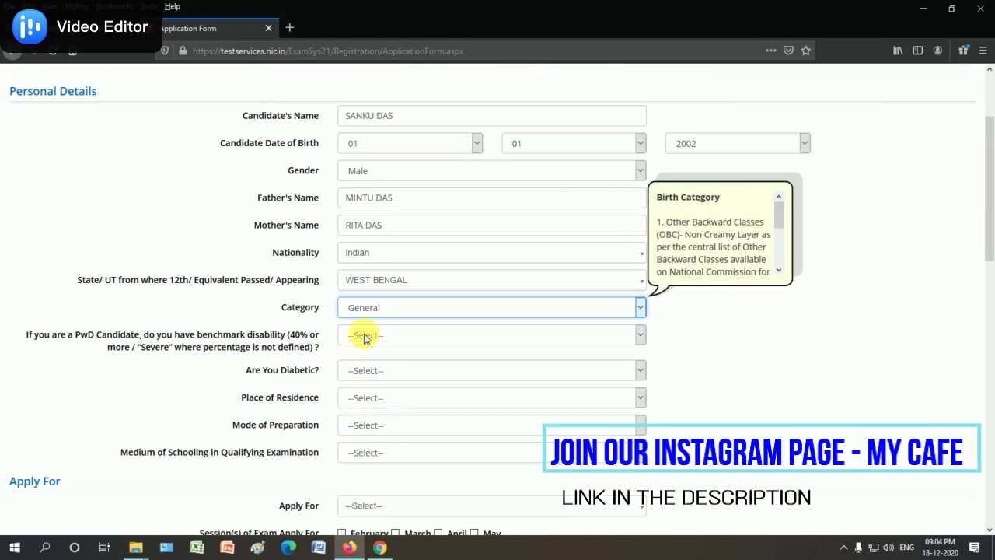
pyautogui.click(364, 337)
pyautogui.click(360, 386)
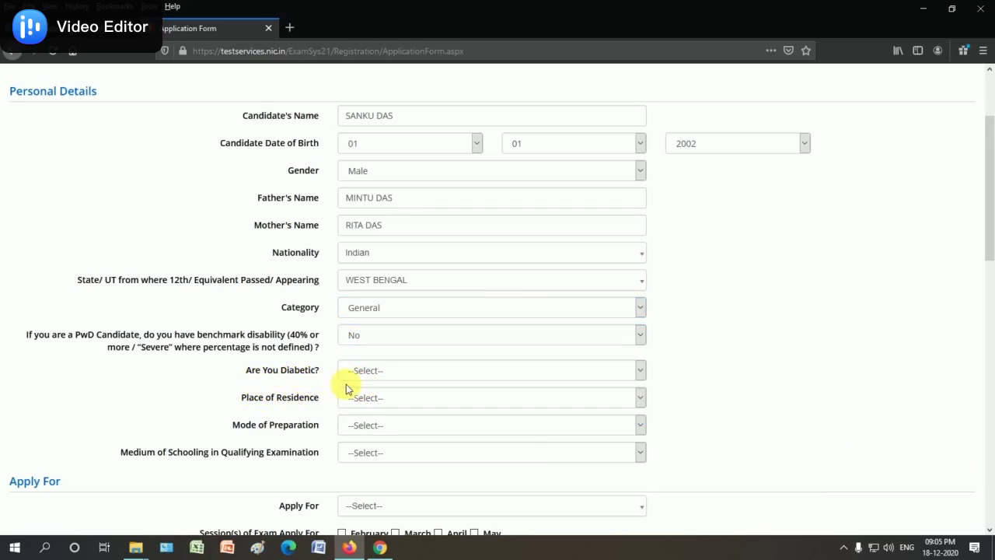
pyautogui.click(362, 372)
pyautogui.click(362, 414)
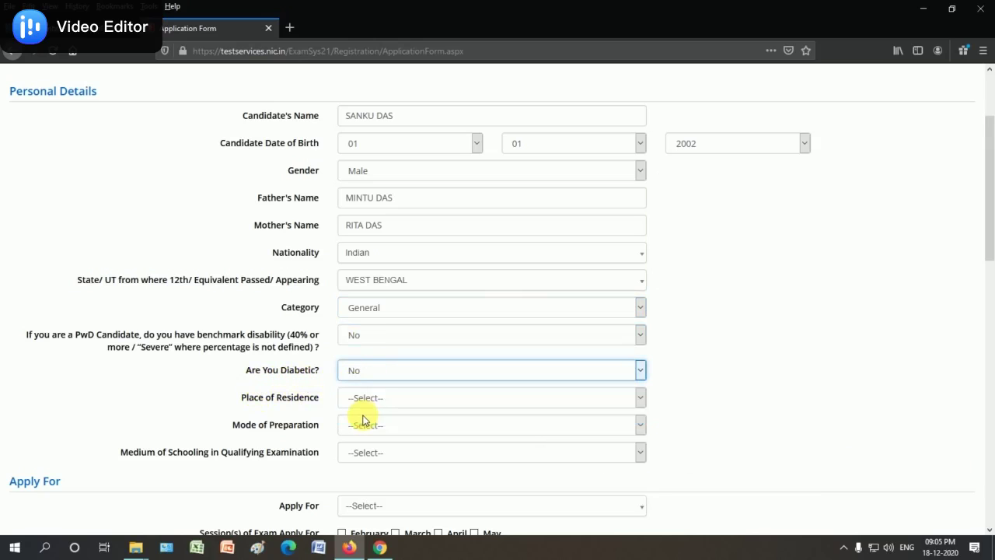
# Step: Set Place of Residence to Urban, Mode of Preparation to Self Study and Medium of Schooling in Qualifying Examination to Bengali
pyautogui.scroll(-1, 304, 421)
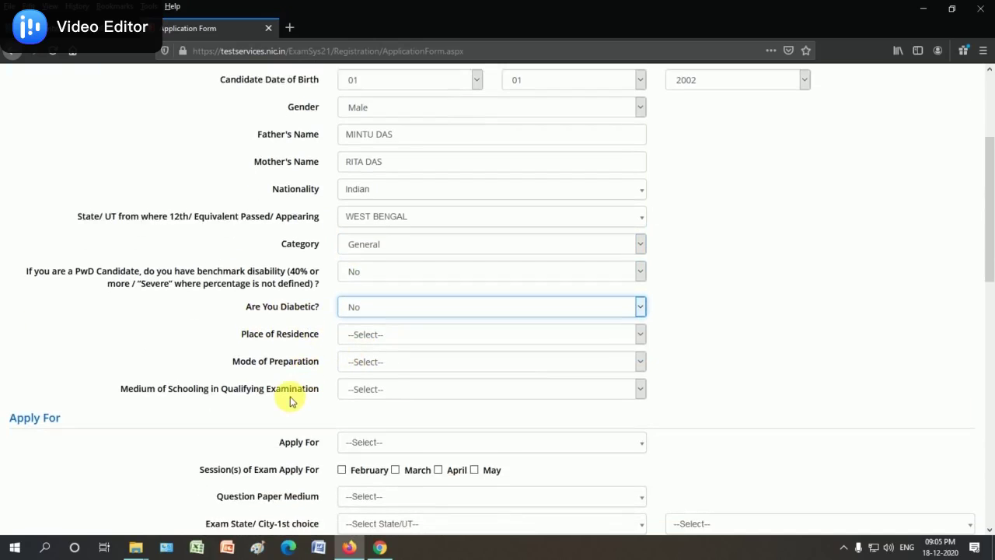
pyautogui.click(362, 335)
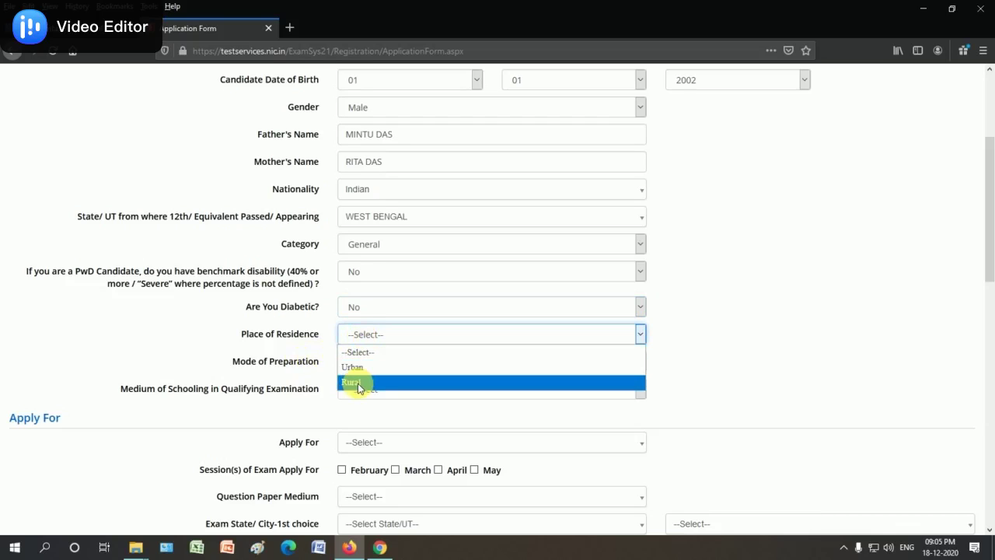
pyautogui.click(355, 367)
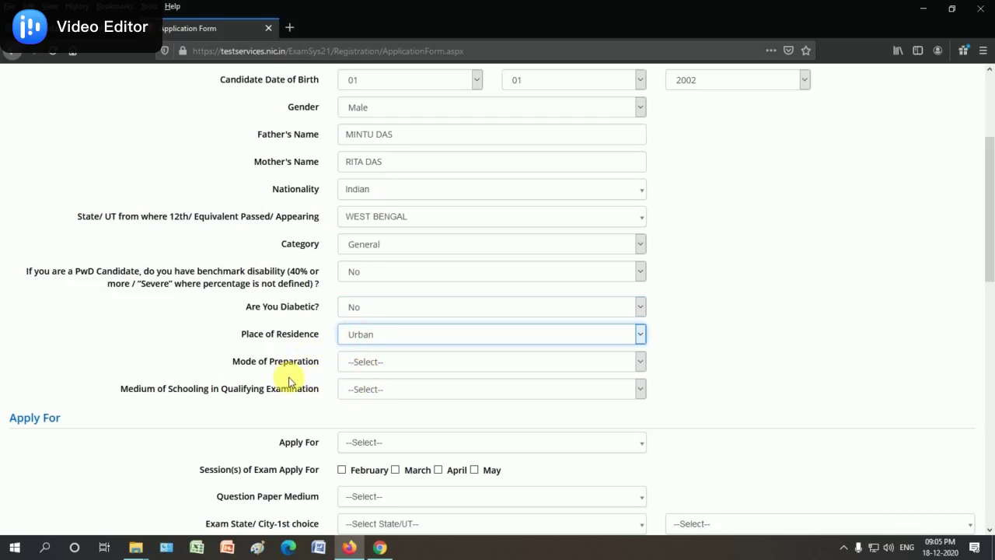
pyautogui.click(359, 363)
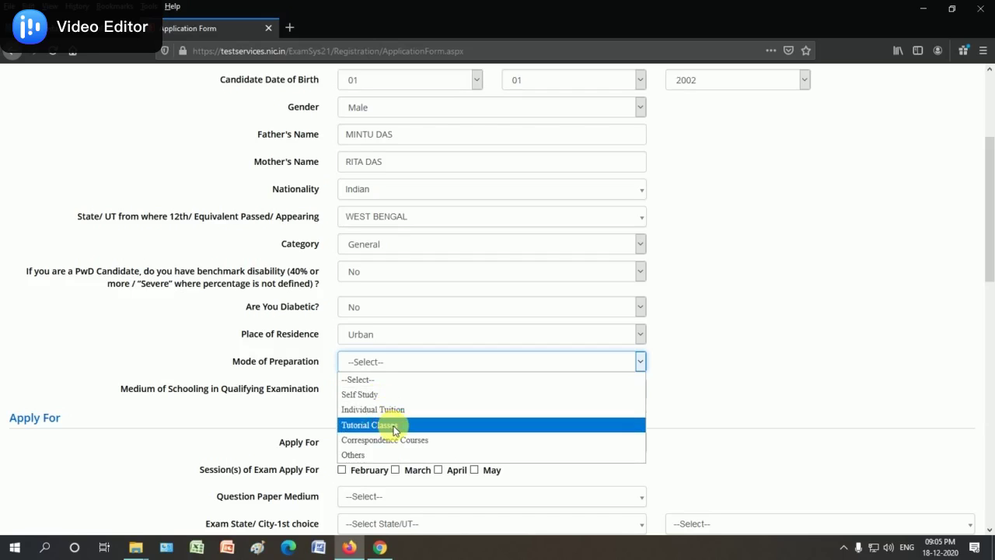
pyautogui.click(356, 394)
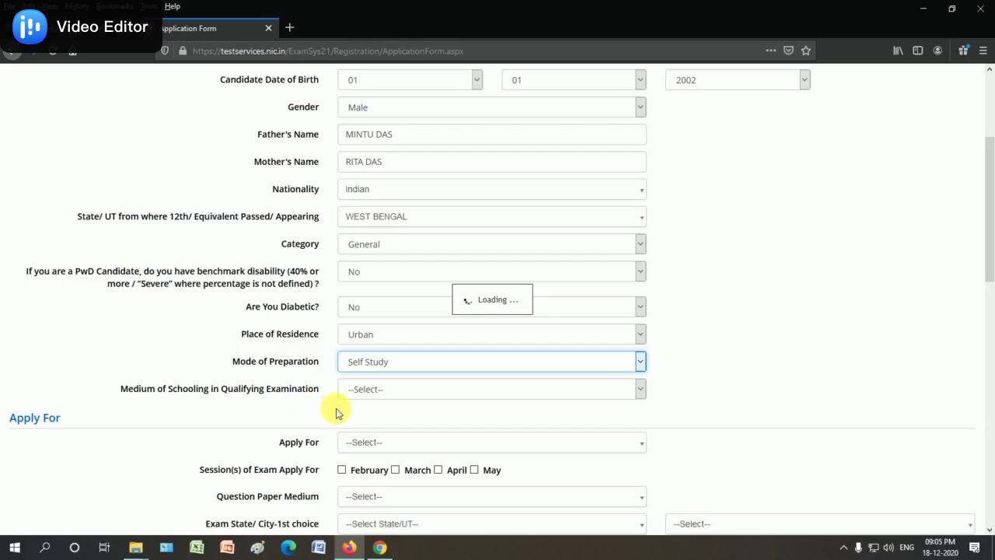
pyautogui.click(360, 391)
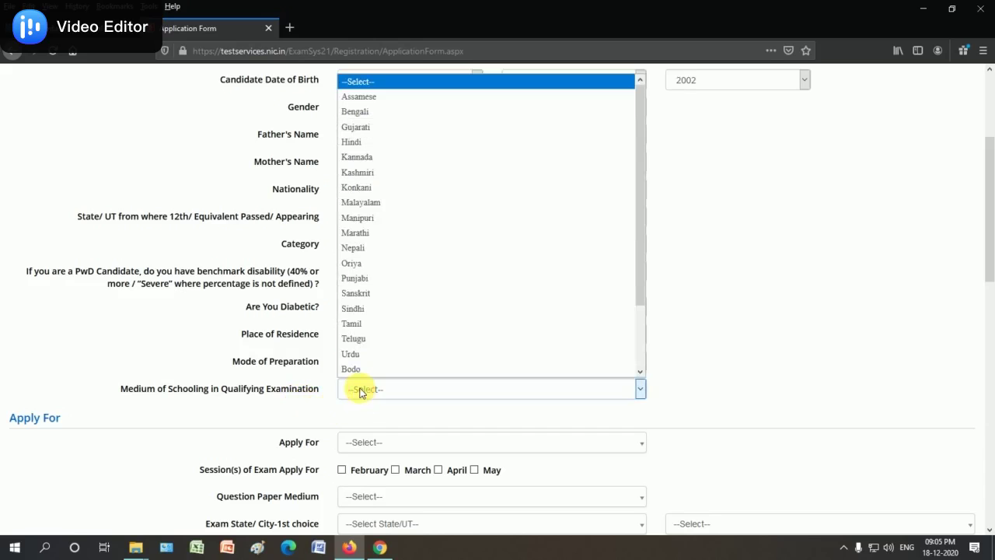
pyautogui.click(377, 115)
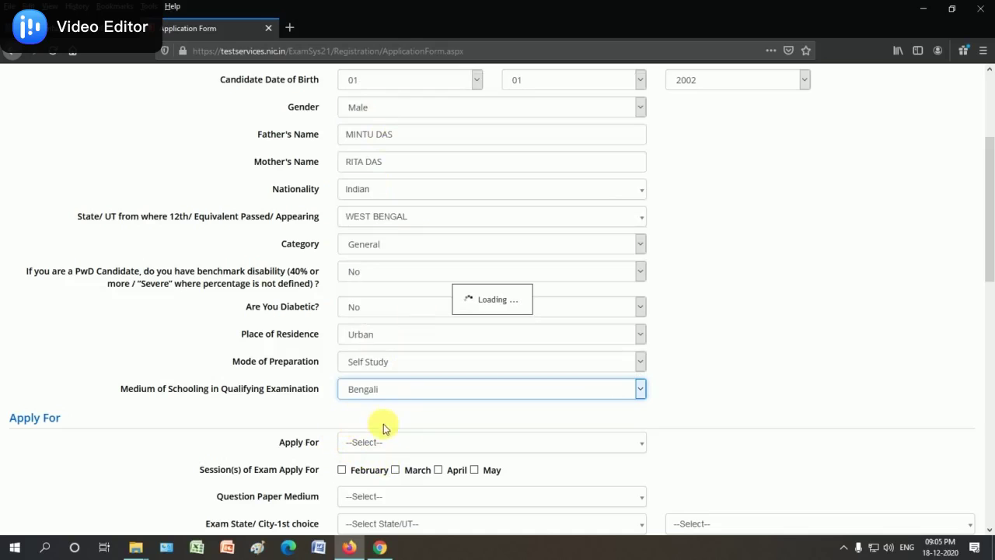
# Step: Apply for B.E./B.Tech. Only and select the February, March, April and May exam sessions
pyautogui.scroll(-2, 388, 435)
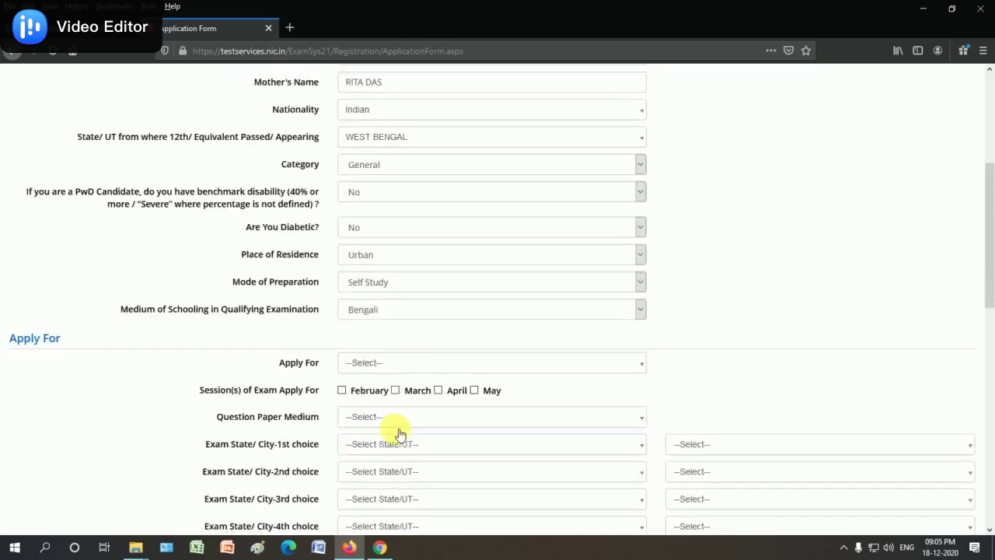
pyautogui.scroll(-3, 398, 433)
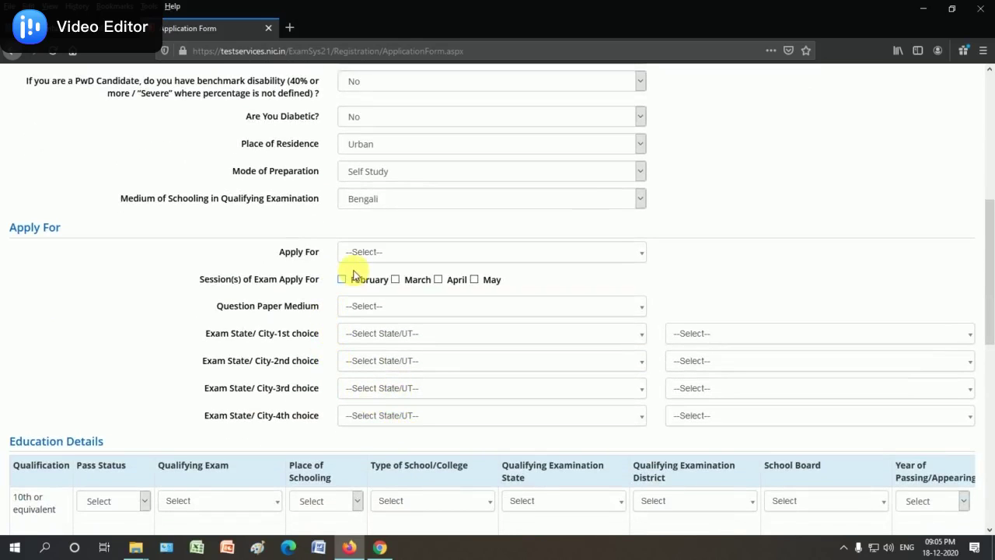
pyautogui.click(388, 258)
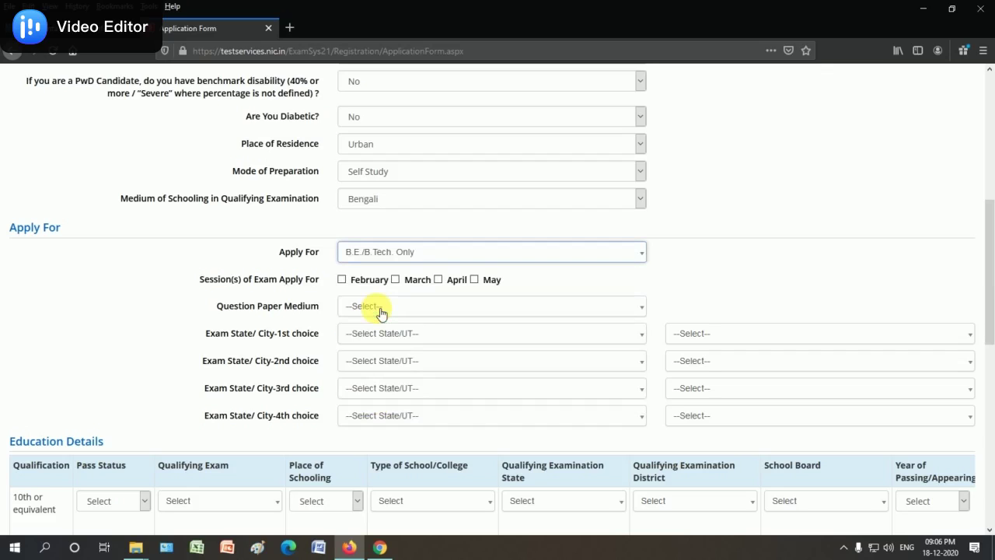
pyautogui.click(343, 280)
pyautogui.click(395, 280)
pyautogui.click(437, 280)
pyautogui.click(474, 280)
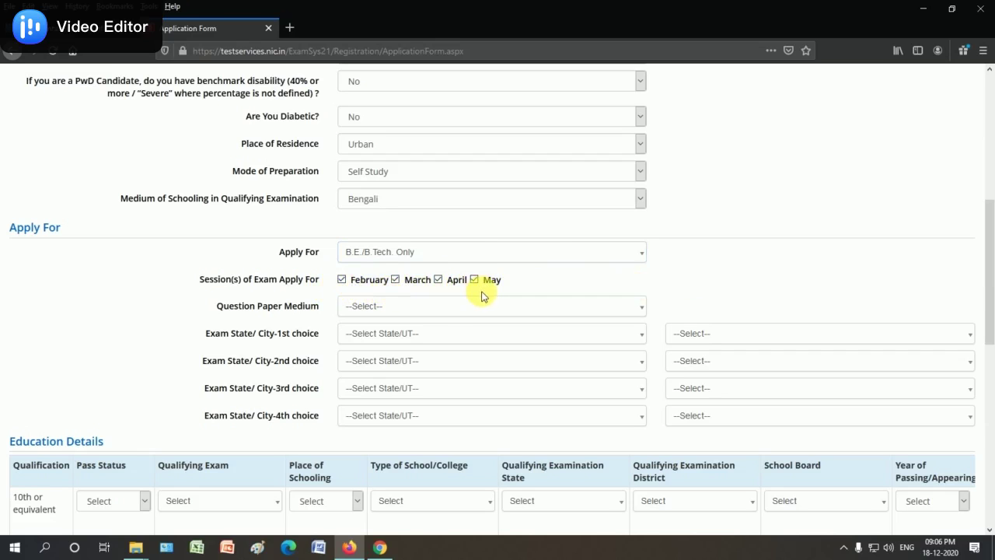
# Step: Set the Question Paper Medium to English
pyautogui.scroll(-1, 346, 324)
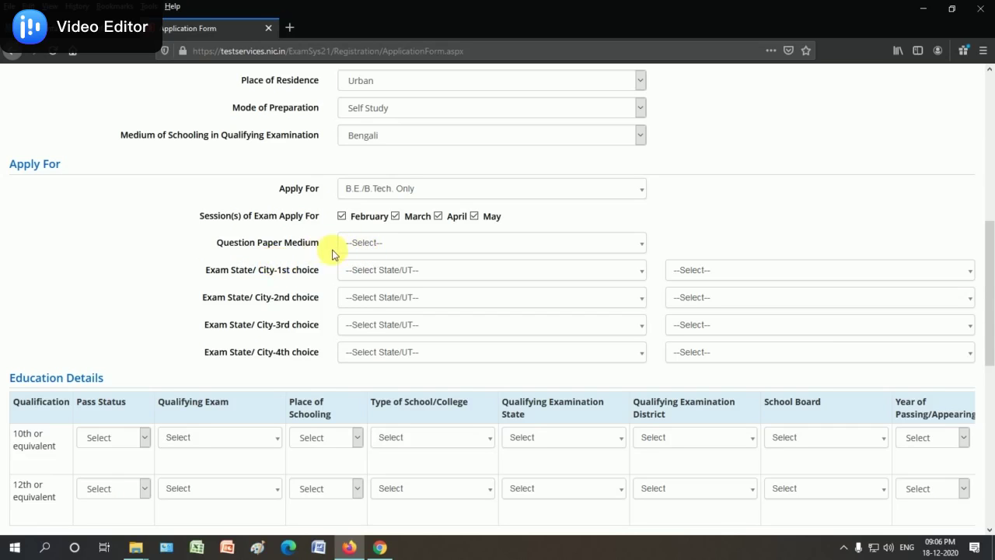
pyautogui.click(364, 246)
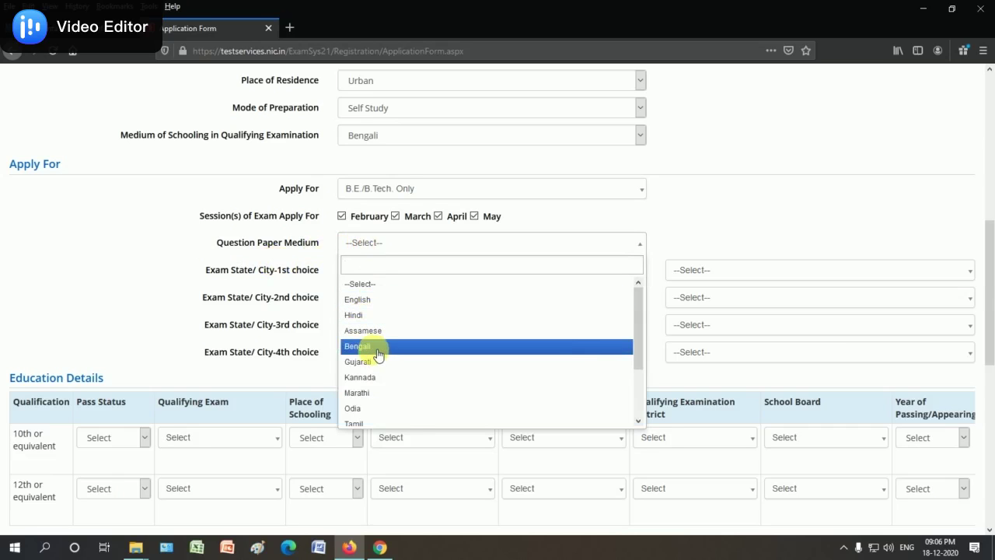
pyautogui.scroll(-1, 427, 378)
pyautogui.scroll(-1, 412, 393)
pyautogui.scroll(6, 397, 402)
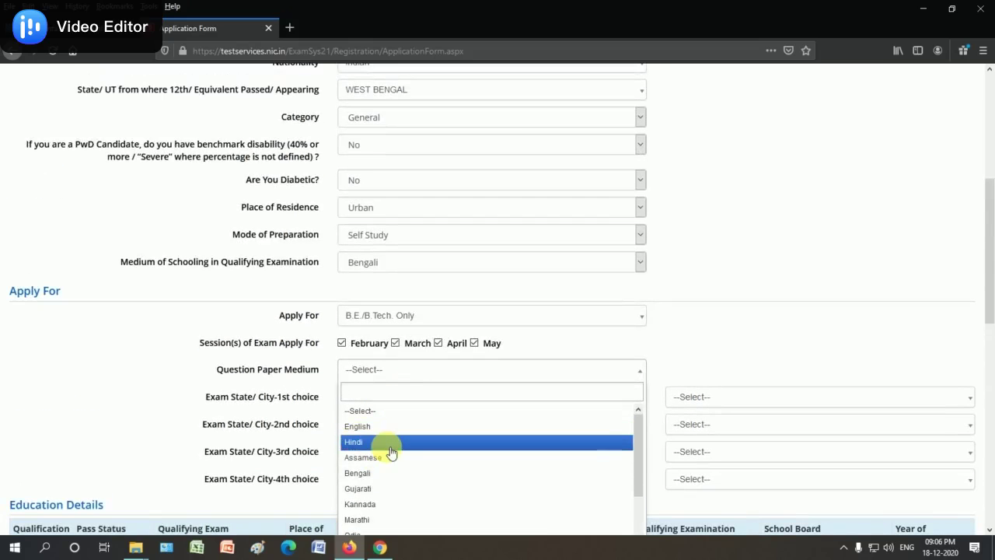
pyautogui.click(357, 426)
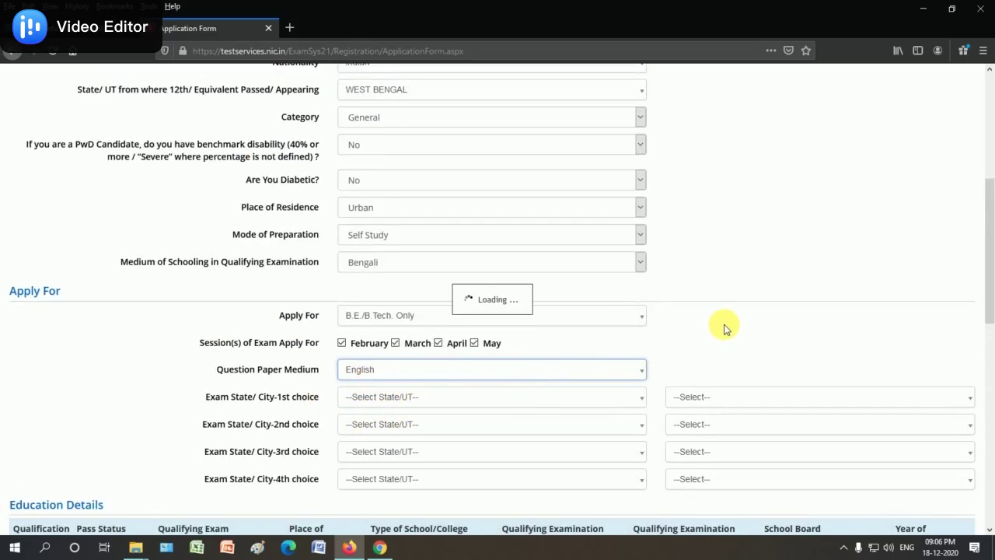
# Step: Select WEST BENGAL as the exam state for the 1st and 2nd choices
pyautogui.scroll(-2, 704, 327)
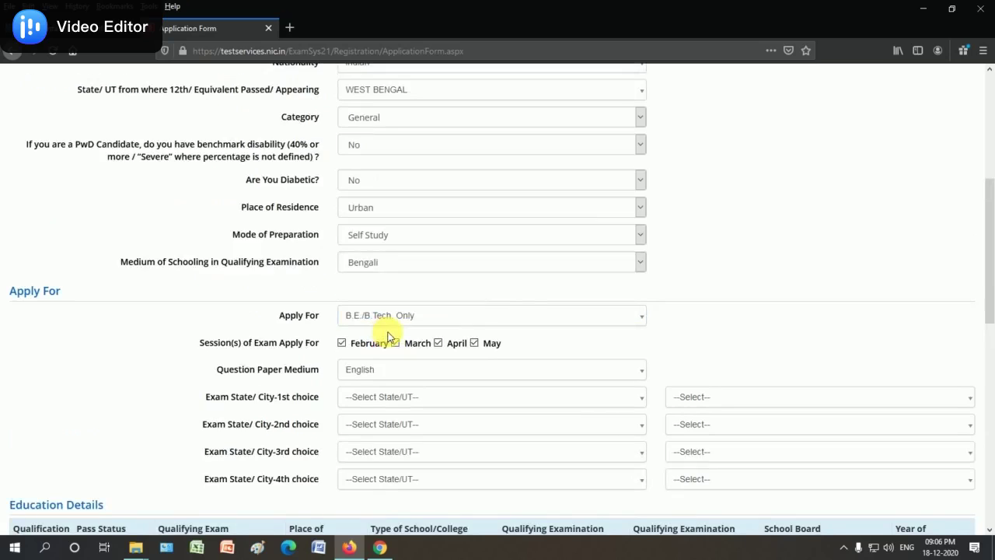
pyautogui.click(380, 396)
pyautogui.scroll(-10, 397, 481)
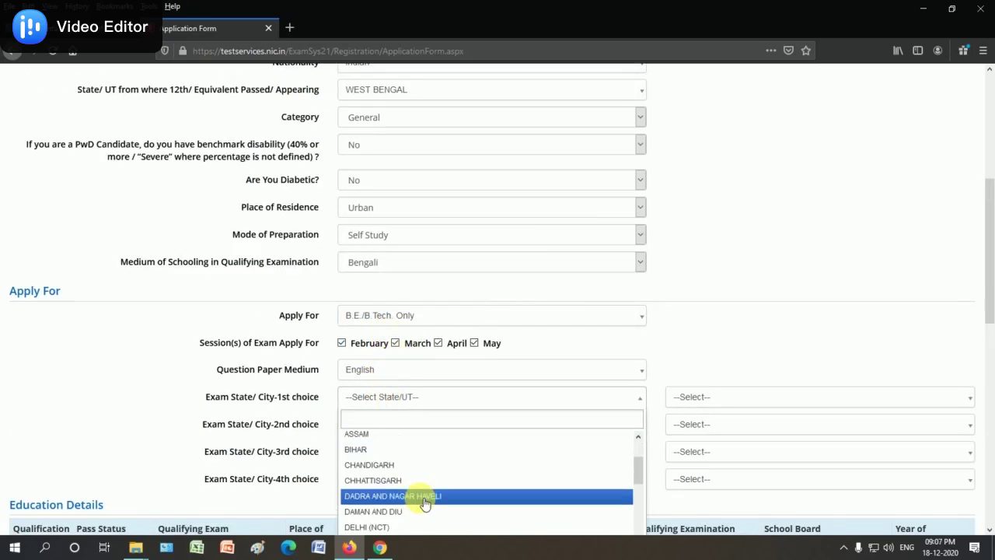
pyautogui.click(389, 529)
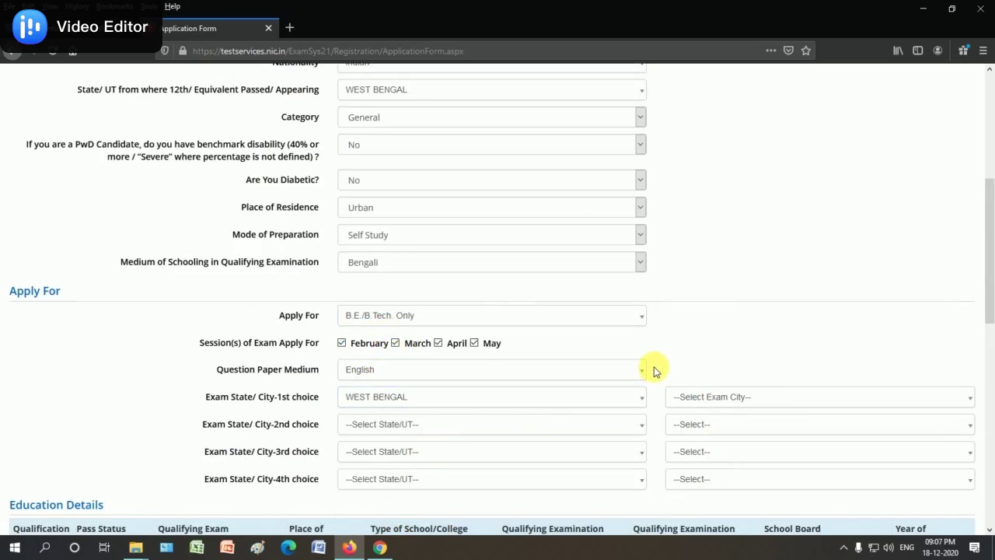
pyautogui.scroll(-2, 566, 366)
pyautogui.click(369, 360)
pyautogui.scroll(-10, 420, 466)
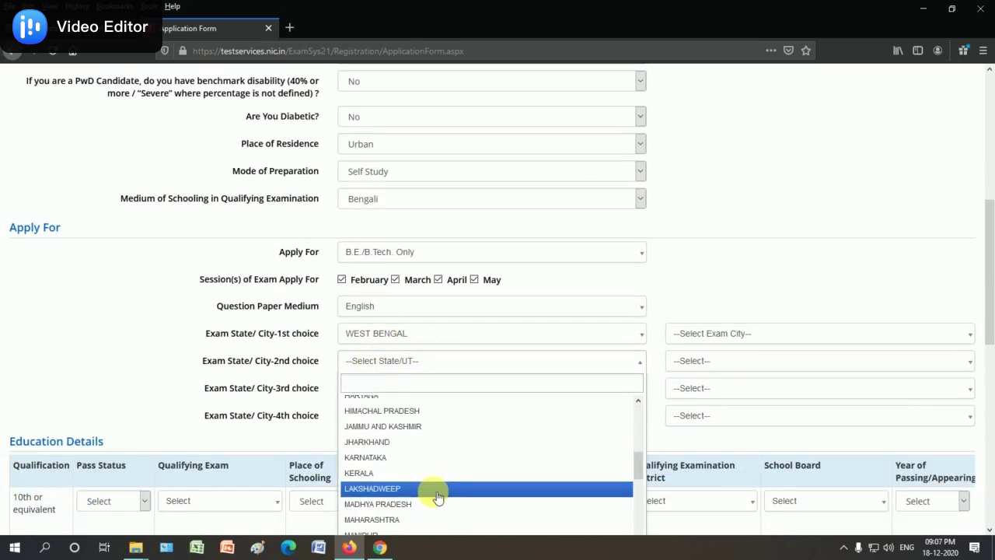
pyautogui.click(389, 531)
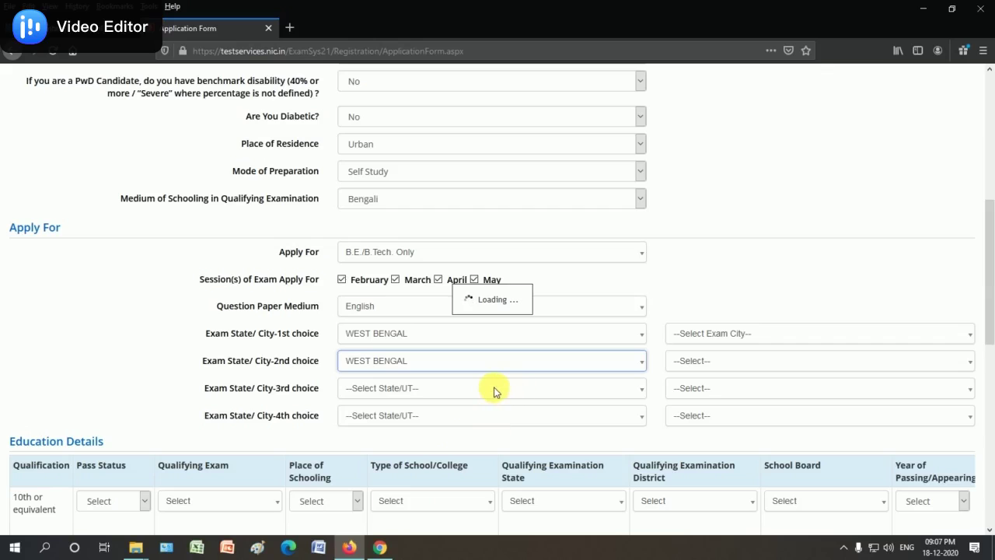
# Step: Select WEST BENGAL as the exam state for the 3rd and 4th choices
pyautogui.click(378, 388)
pyautogui.scroll(-3, 440, 495)
pyautogui.scroll(-5, 424, 505)
pyautogui.scroll(-1, 397, 513)
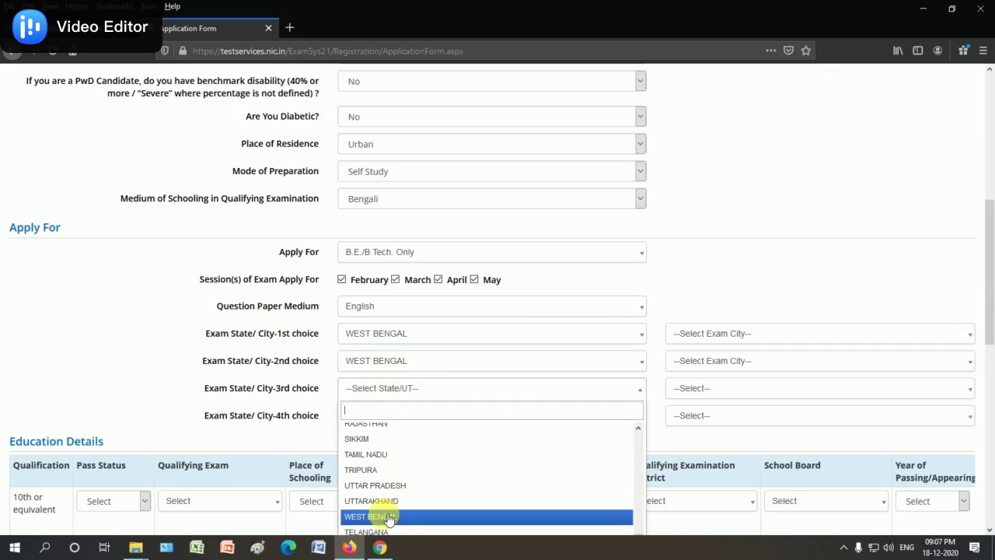
pyautogui.click(393, 517)
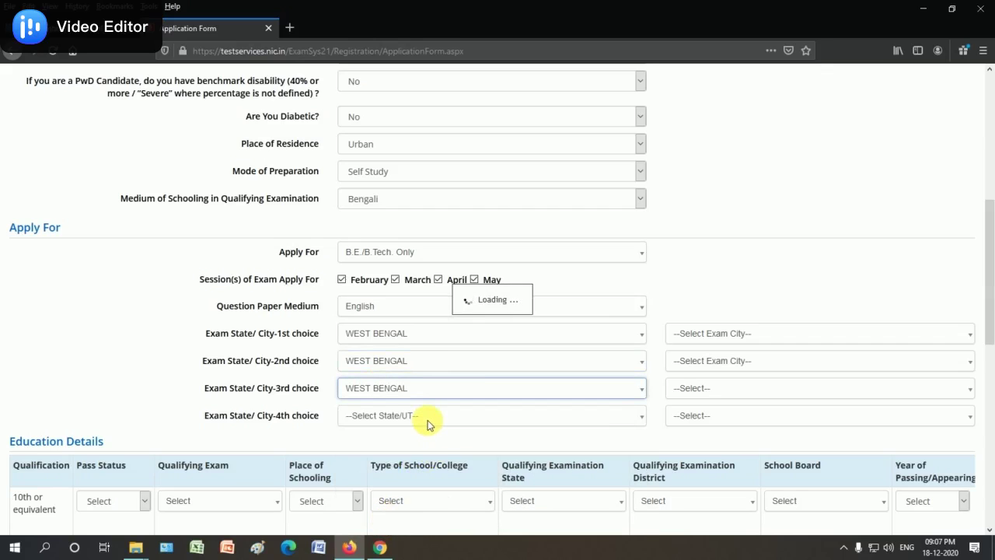
pyautogui.click(388, 416)
pyautogui.scroll(-8, 435, 490)
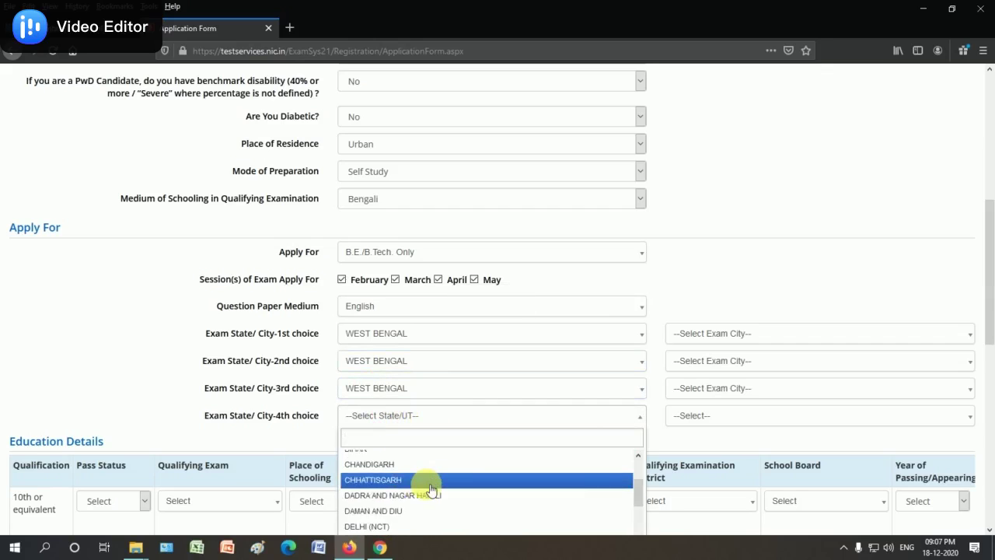
pyautogui.scroll(-4, 437, 503)
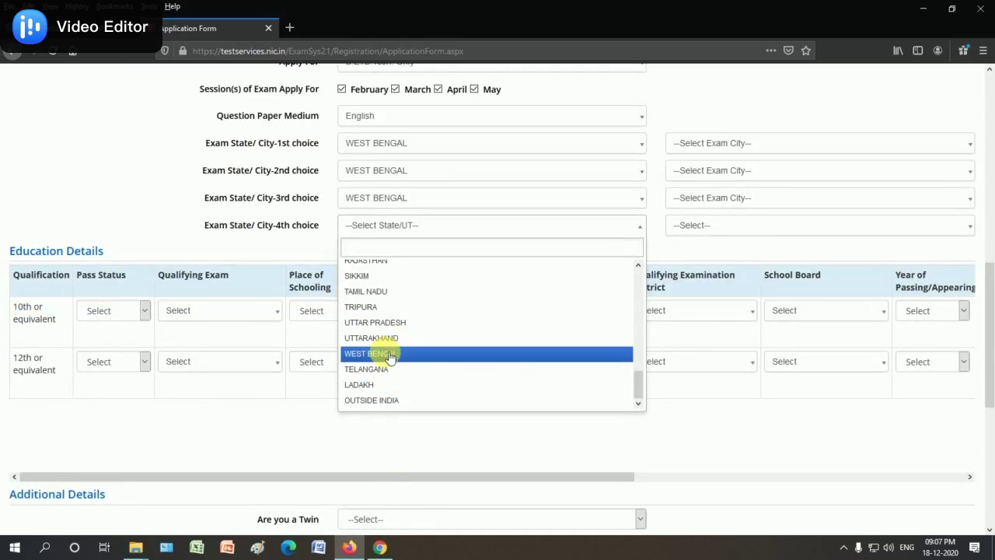
pyautogui.click(382, 351)
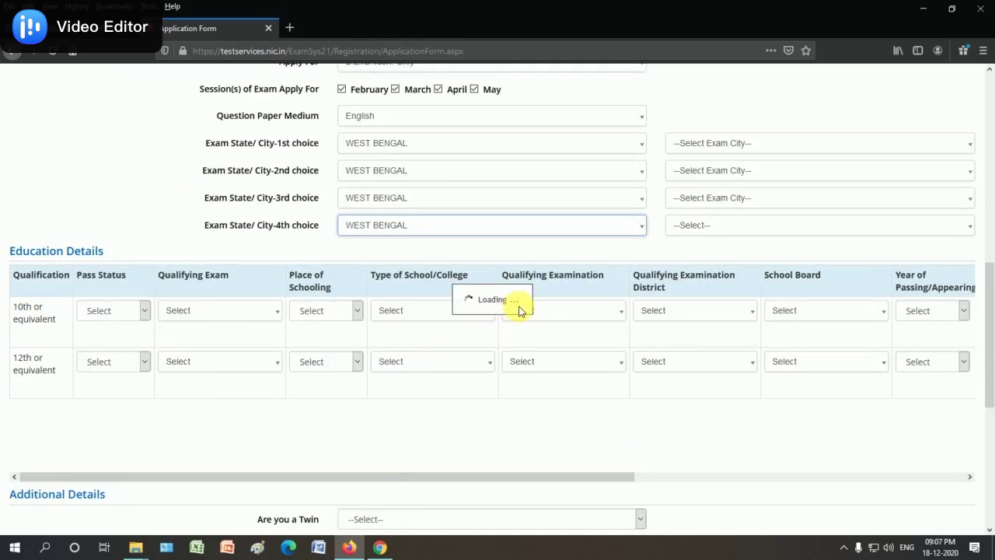
# Step: Choose KOLKATA as the 1st choice exam city and SILIGURI as the 2nd choice exam city
pyautogui.scroll(2, 700, 257)
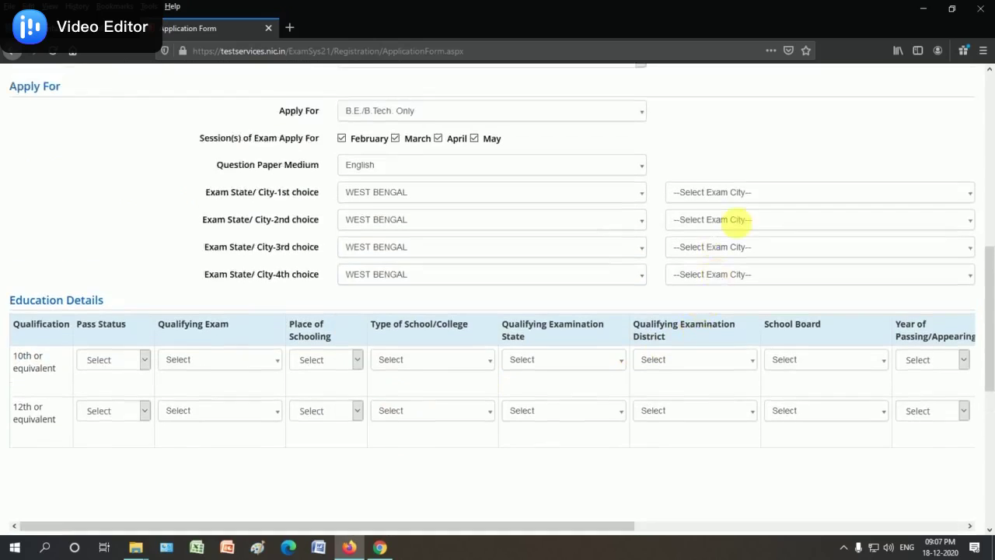
pyautogui.click(741, 209)
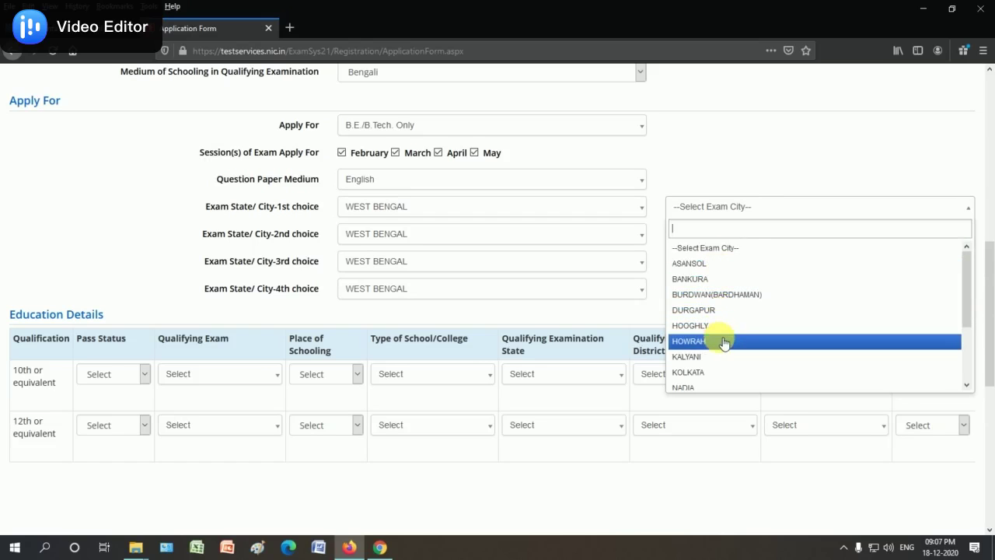
pyautogui.scroll(-3, 723, 342)
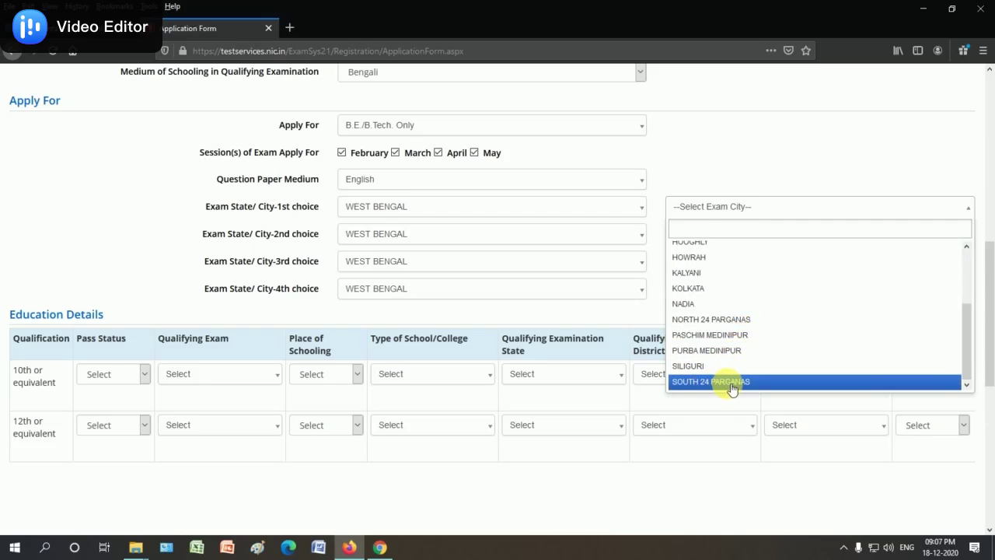
pyautogui.click(703, 295)
pyautogui.click(719, 236)
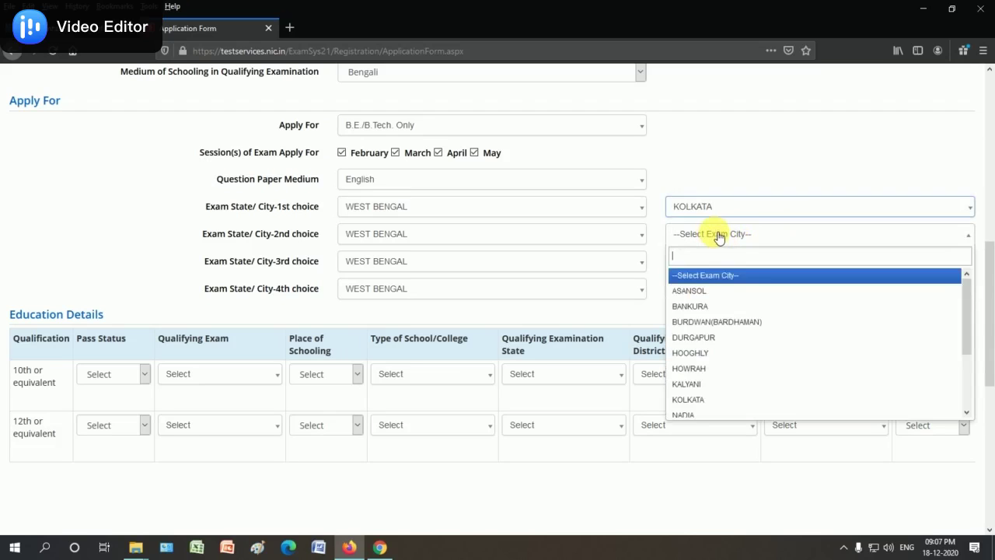
pyautogui.scroll(-3, 717, 389)
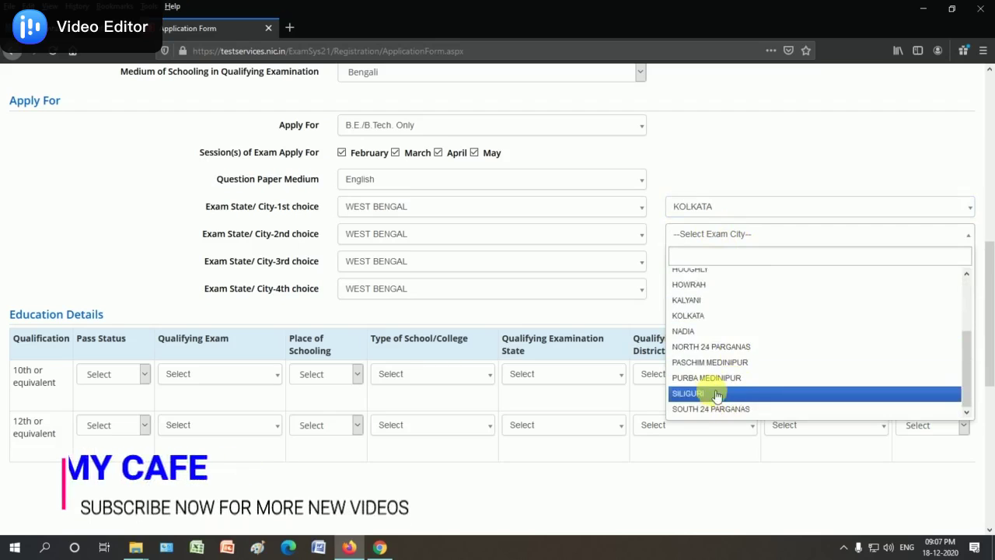
pyautogui.click(703, 394)
# Step: Choose DURGAPUR as the 3rd choice exam city and HOWRAH as the 4th choice exam city
pyautogui.click(716, 265)
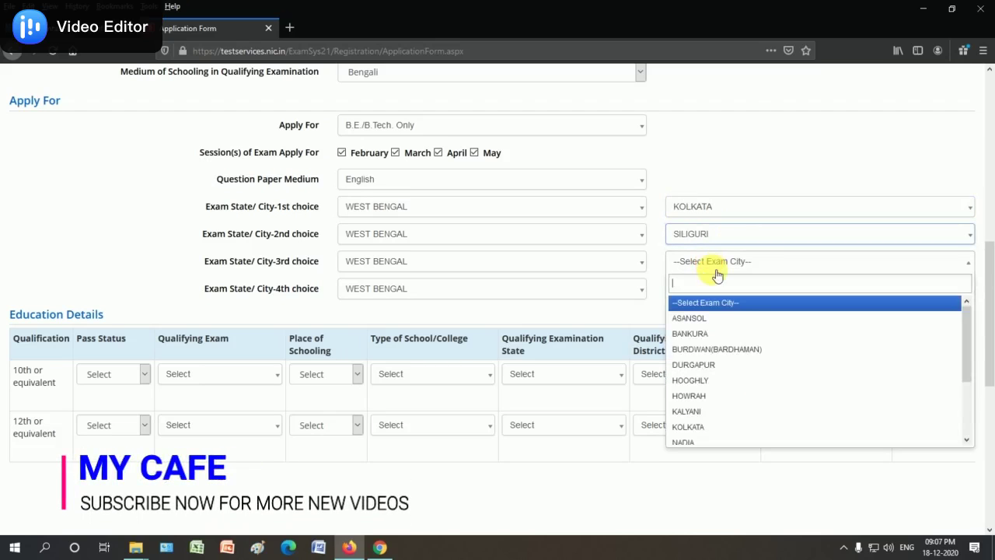
pyautogui.click(700, 366)
pyautogui.click(717, 289)
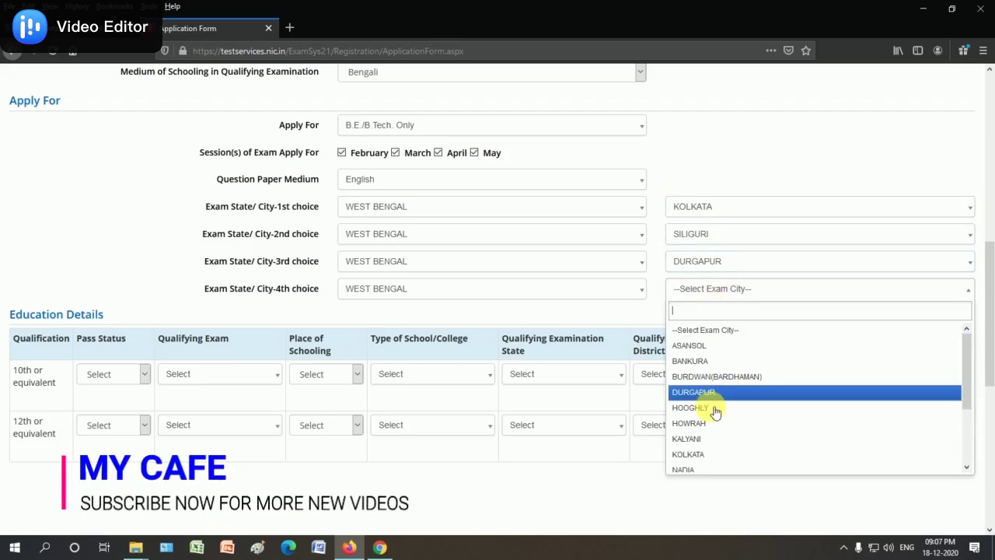
pyautogui.click(710, 427)
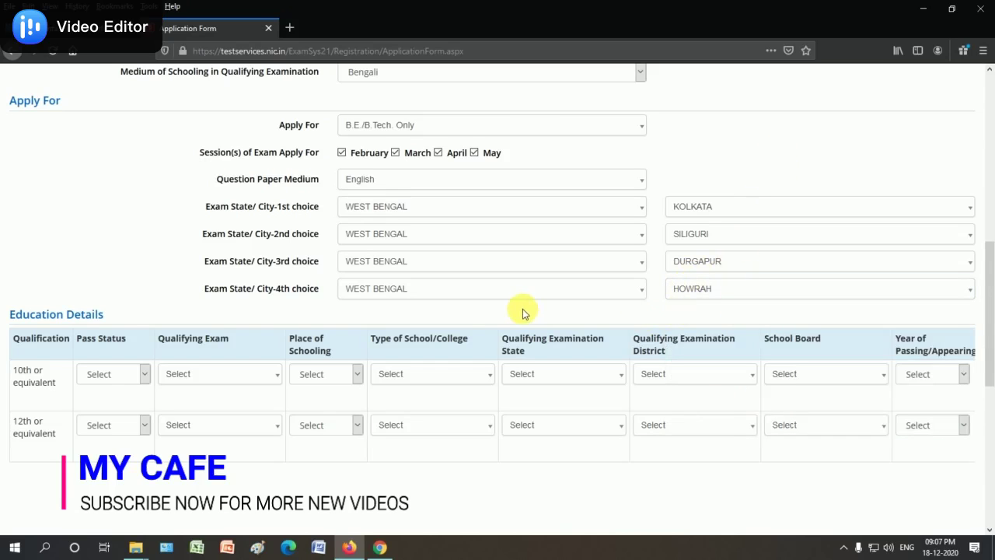
# Step: In Education Details, set the 10th qualification's Pass Status to Passed and its Qualifying Exam to 10th or Equivalent
pyautogui.scroll(-1, 381, 319)
pyautogui.scroll(-1, 272, 296)
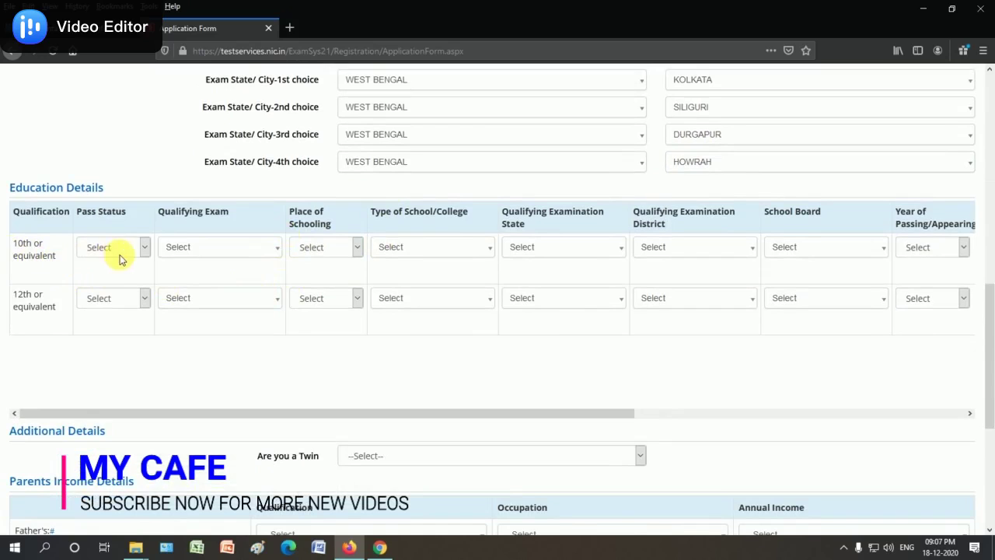
pyautogui.click(92, 248)
pyautogui.click(102, 281)
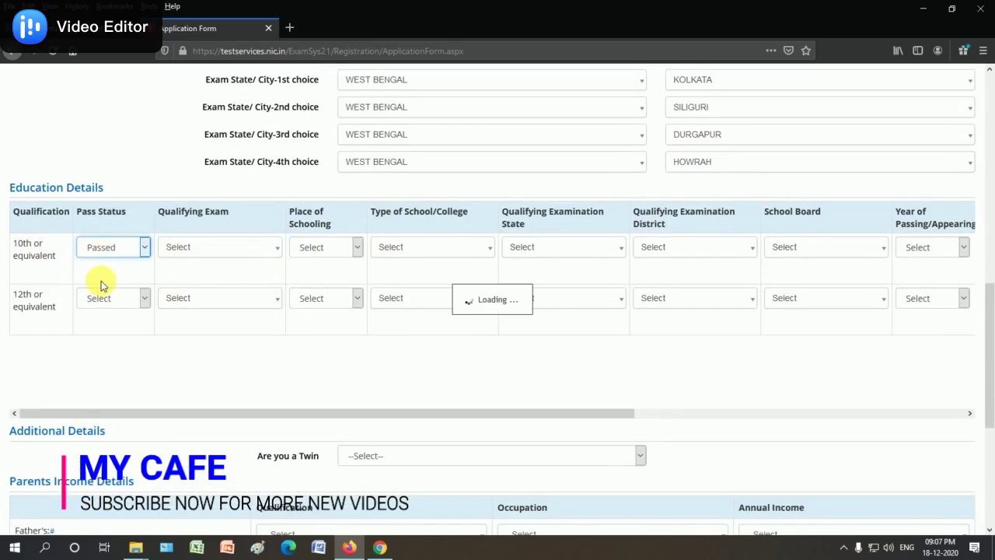
pyautogui.click(212, 254)
pyautogui.click(207, 312)
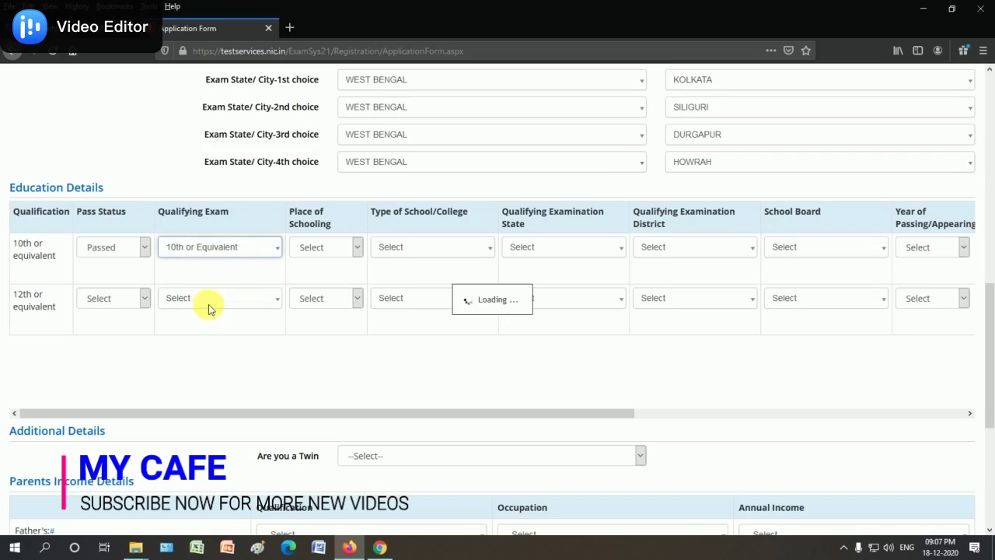
# Step: Set the 10th qualification's Place of Schooling to Urban and its Type of School/College to State Government
pyautogui.click(327, 247)
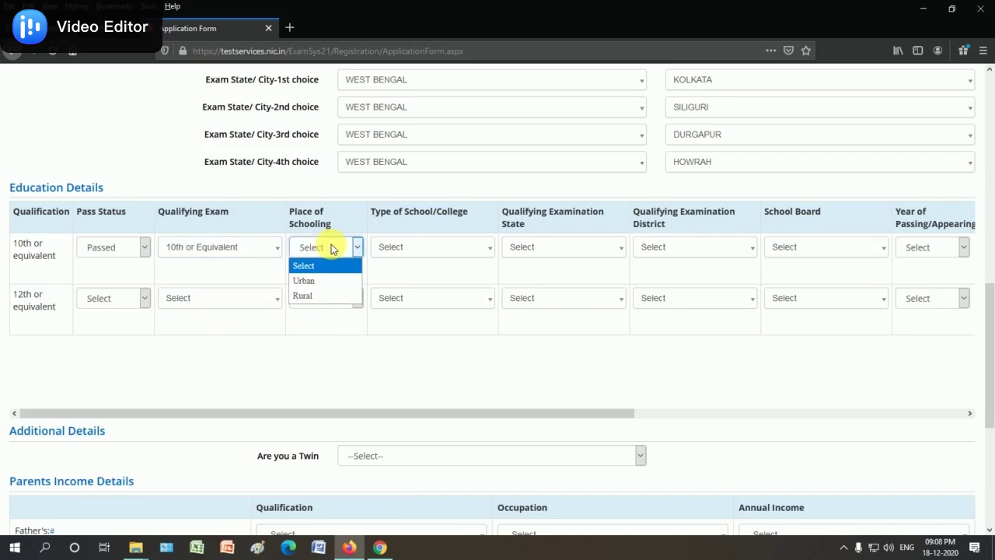
pyautogui.click(315, 285)
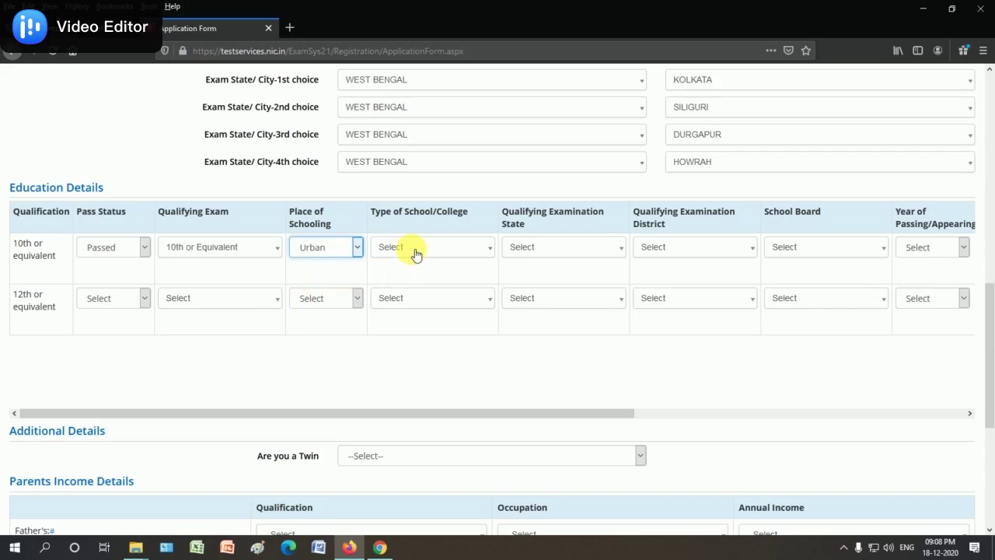
pyautogui.click(420, 249)
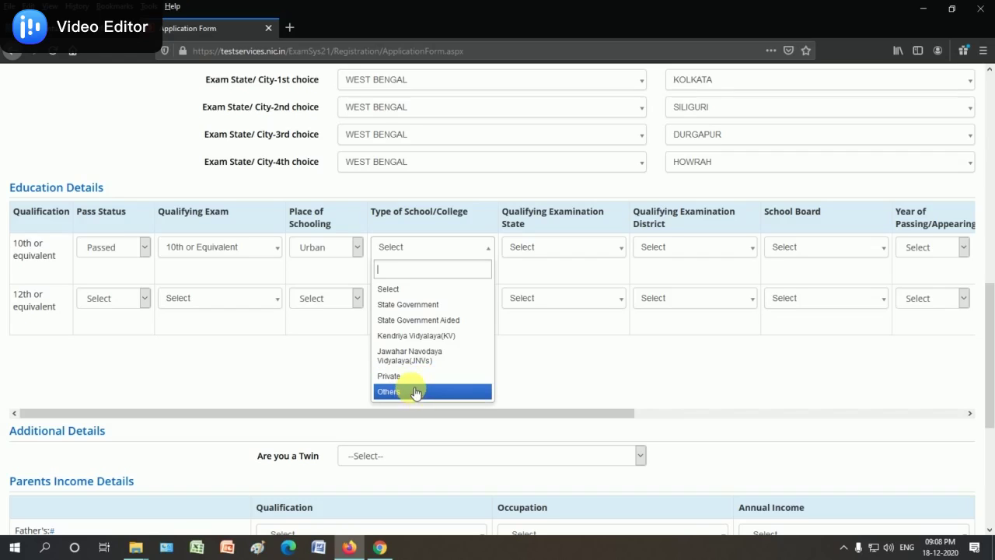
pyautogui.click(433, 306)
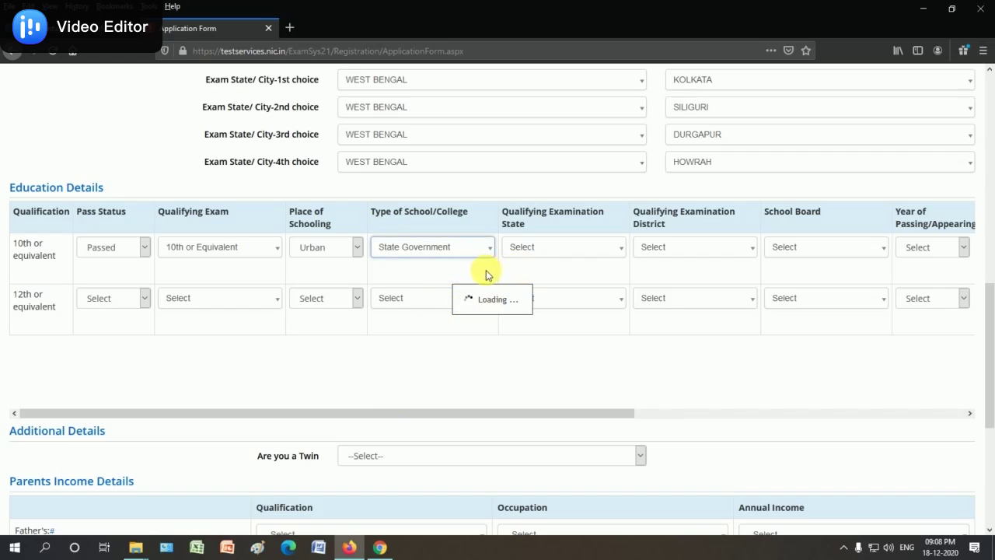
# Step: Set the 10th qualification's examination state to WEST BENGAL and its examination district to DAKSHIN DINAJPUR
pyautogui.click(539, 247)
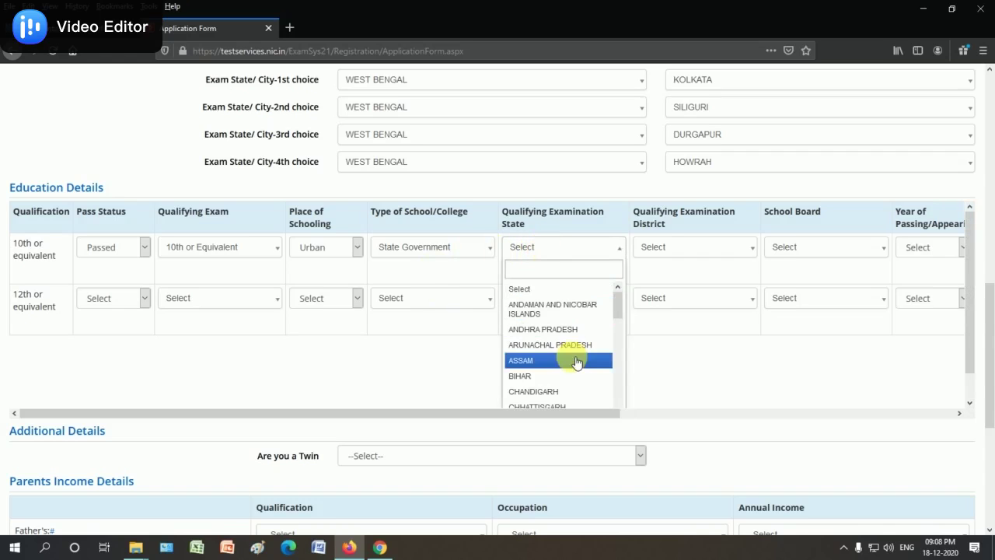
pyautogui.moveTo(620, 313); pyautogui.dragTo(623, 413)
pyautogui.click(544, 378)
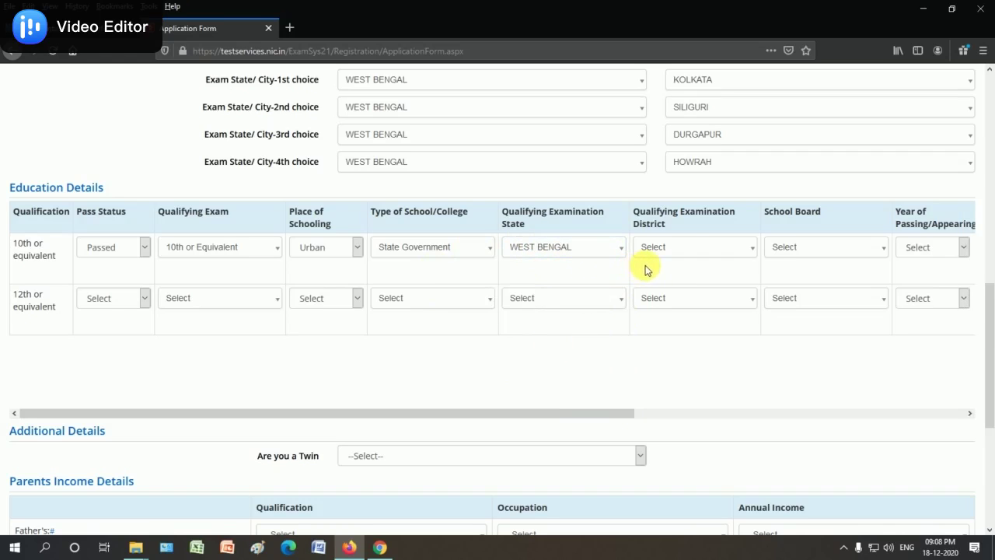
pyautogui.click(689, 249)
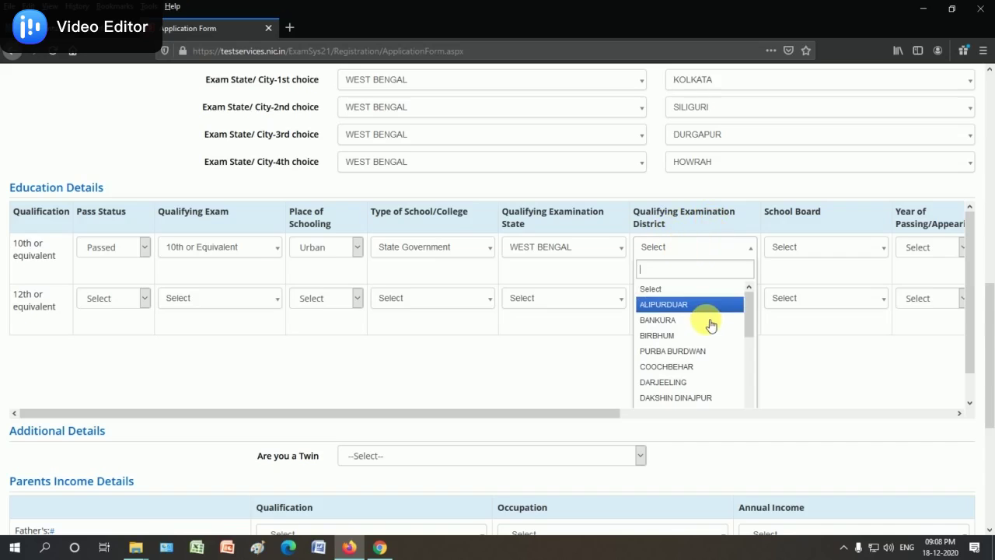
pyautogui.moveTo(744, 327); pyautogui.dragTo(749, 344)
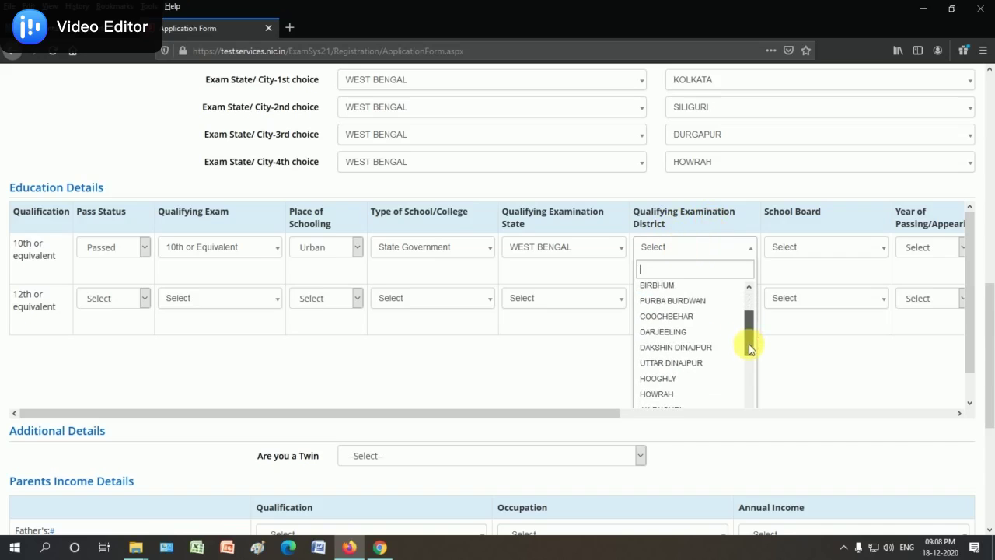
pyautogui.click(707, 347)
# Step: Set the 10th qualification's School Board to WEST BENGAL BOARD OF SECONDARY EDUCATION
pyautogui.moveTo(642, 413); pyautogui.dragTo(817, 413)
pyautogui.click(607, 248)
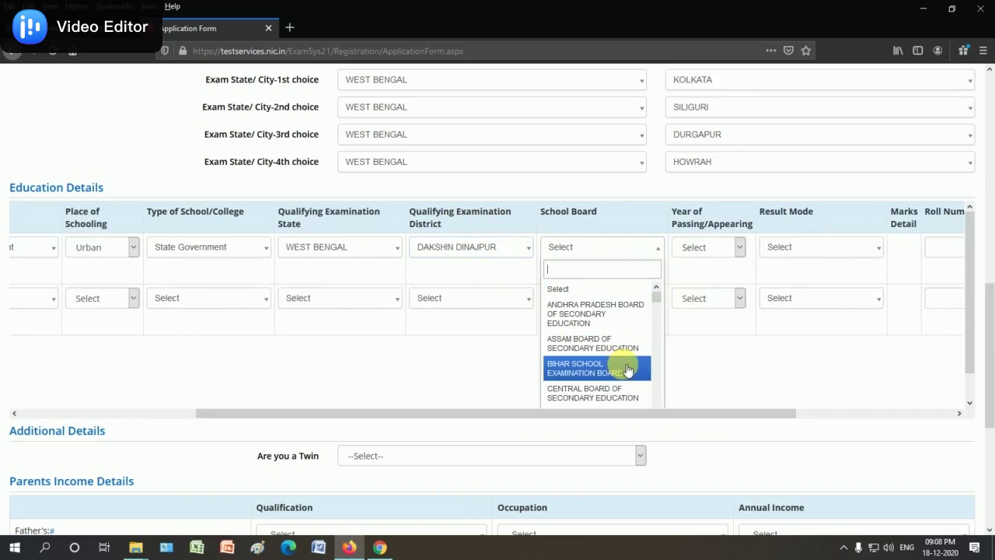
pyautogui.scroll(-1, 657, 300)
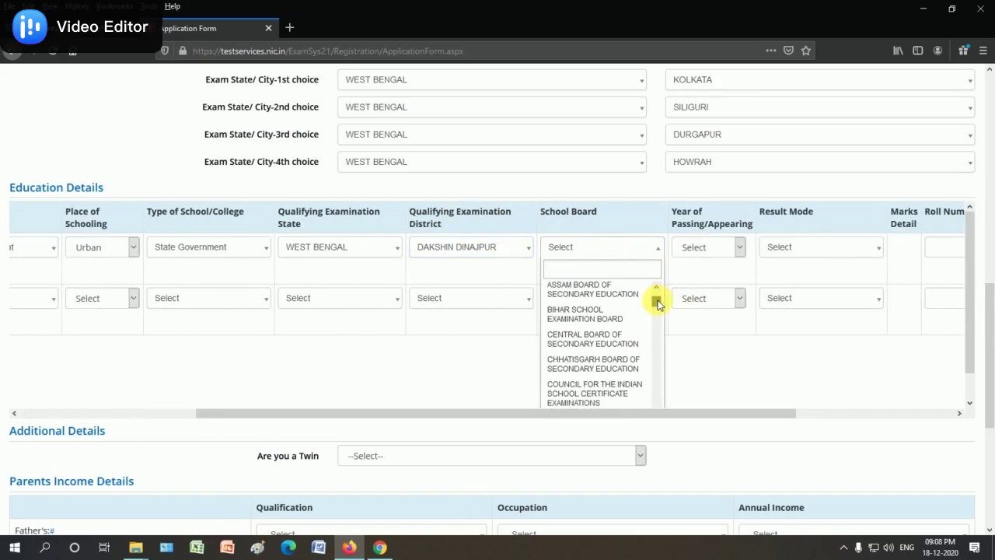
pyautogui.moveTo(660, 304); pyautogui.dragTo(657, 417)
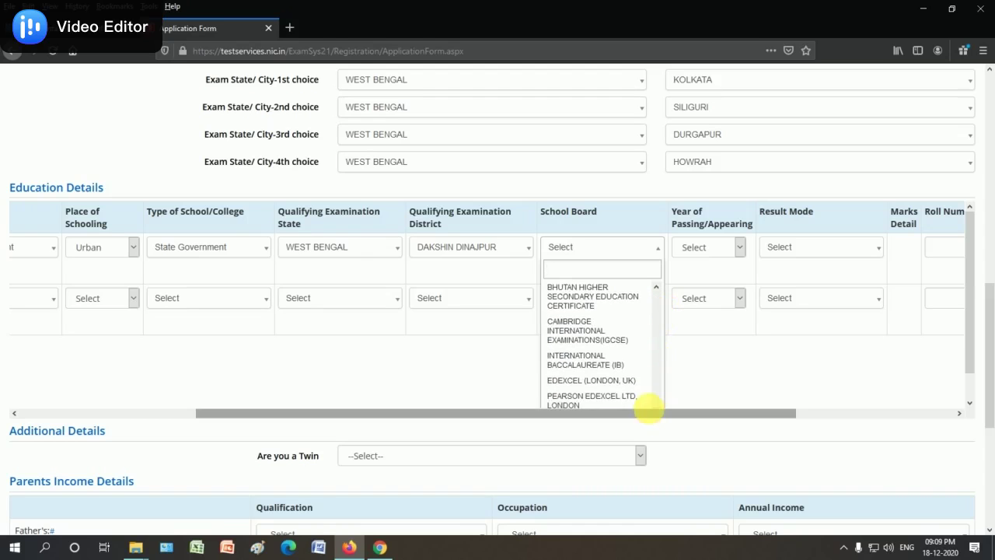
pyautogui.scroll(3, 615, 352)
pyautogui.scroll(5, 636, 358)
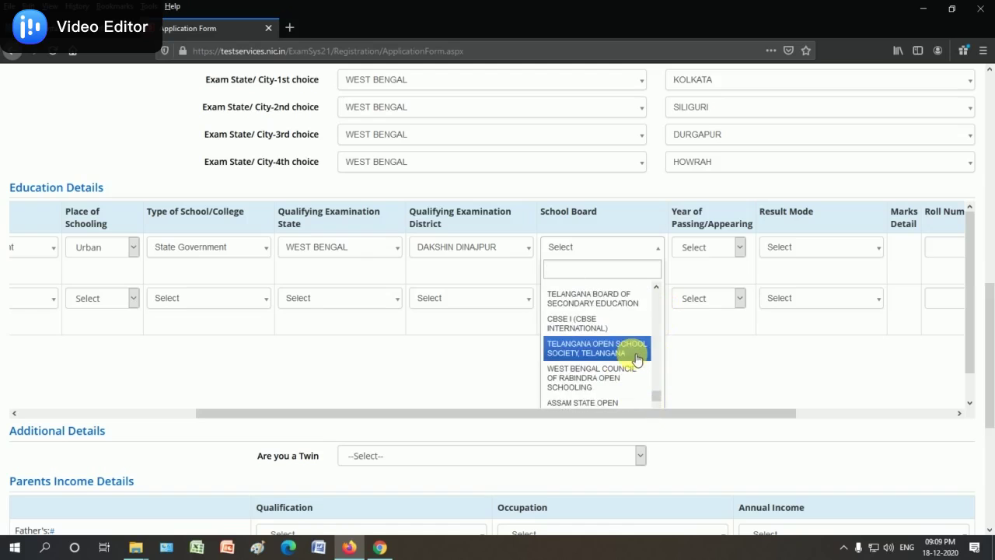
pyautogui.scroll(3, 636, 359)
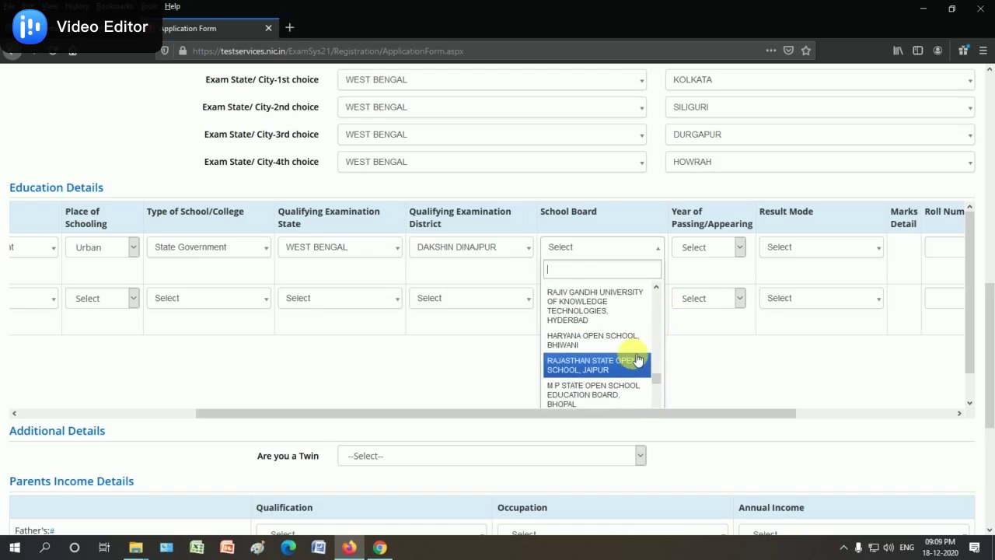
pyautogui.scroll(5, 637, 358)
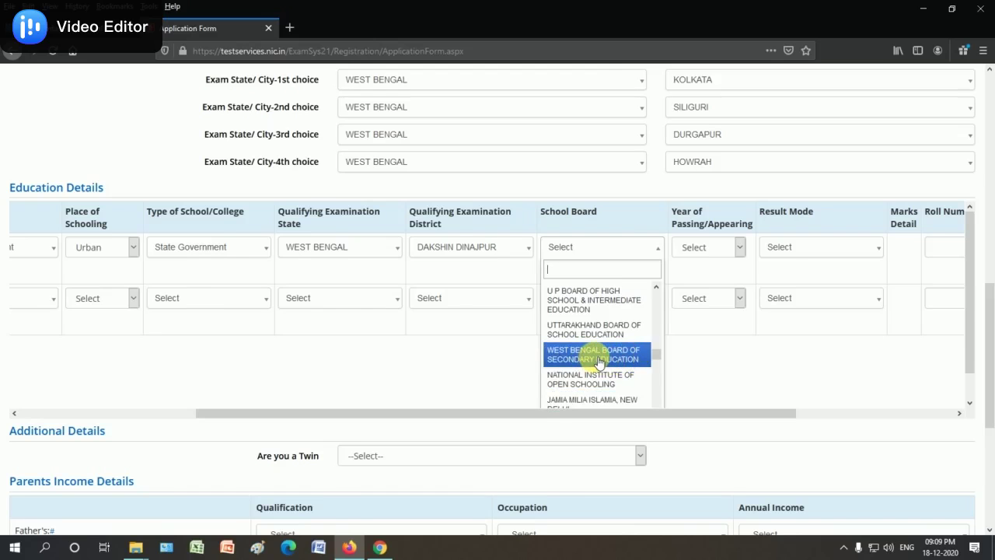
pyautogui.click(597, 356)
# Step: Set the 10th qualification's Year of Passing to 2017 and its Result Mode to Percentage
pyautogui.moveTo(606, 417); pyautogui.dragTo(822, 399)
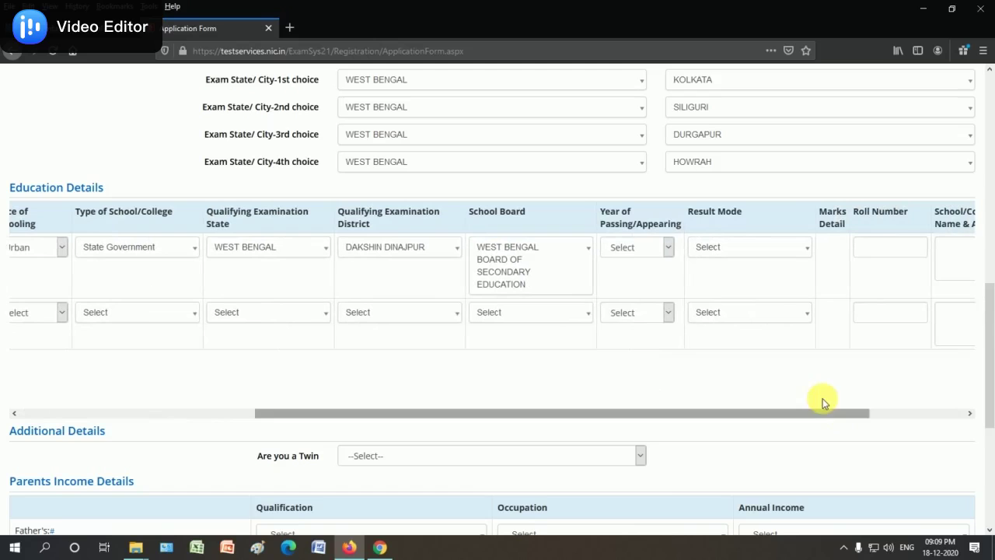
pyautogui.click(637, 247)
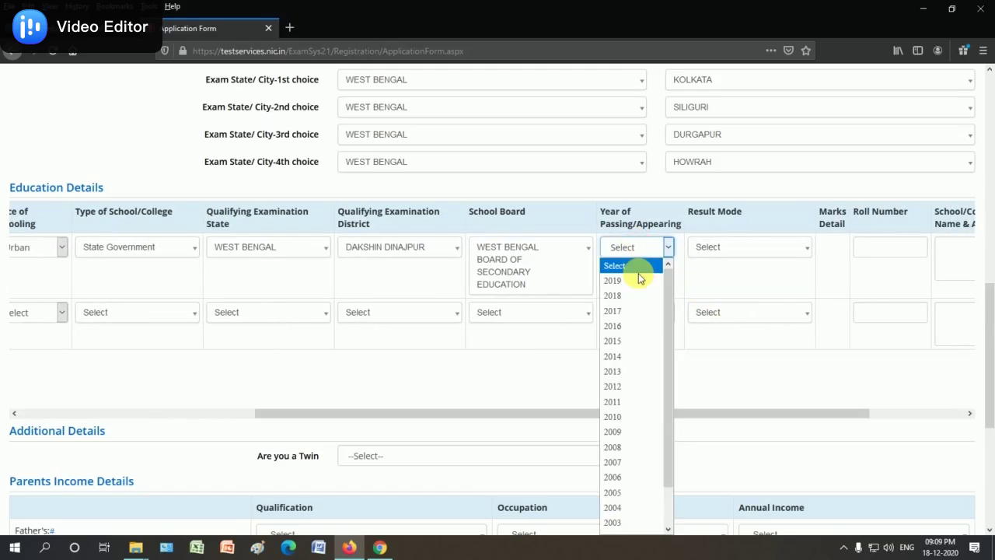
pyautogui.click(626, 311)
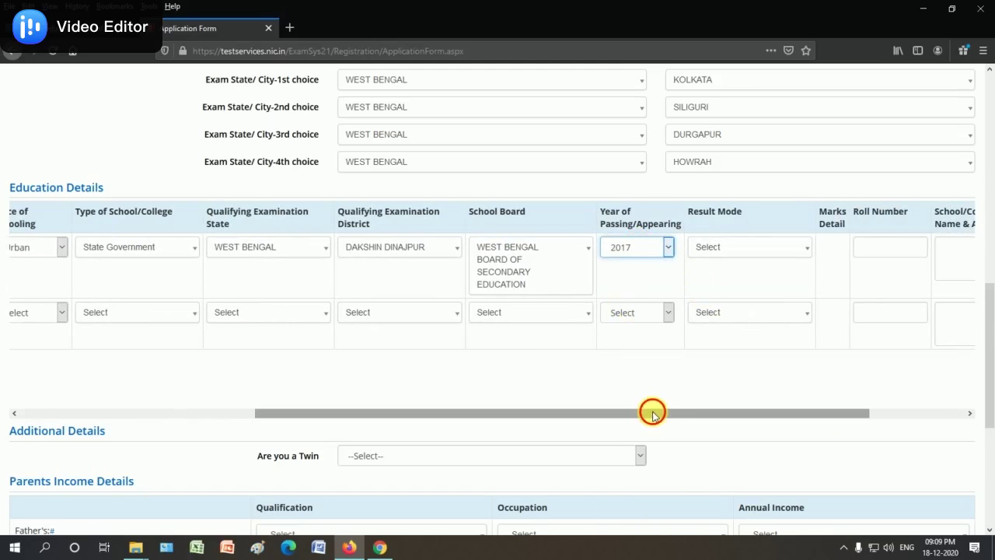
pyautogui.moveTo(651, 412); pyautogui.dragTo(750, 403)
pyautogui.click(619, 248)
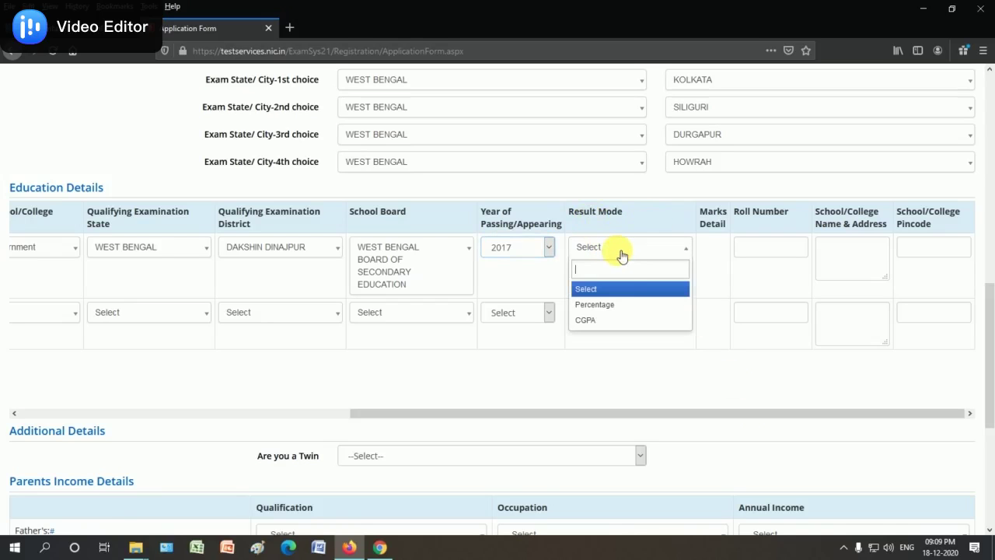
pyautogui.click(615, 309)
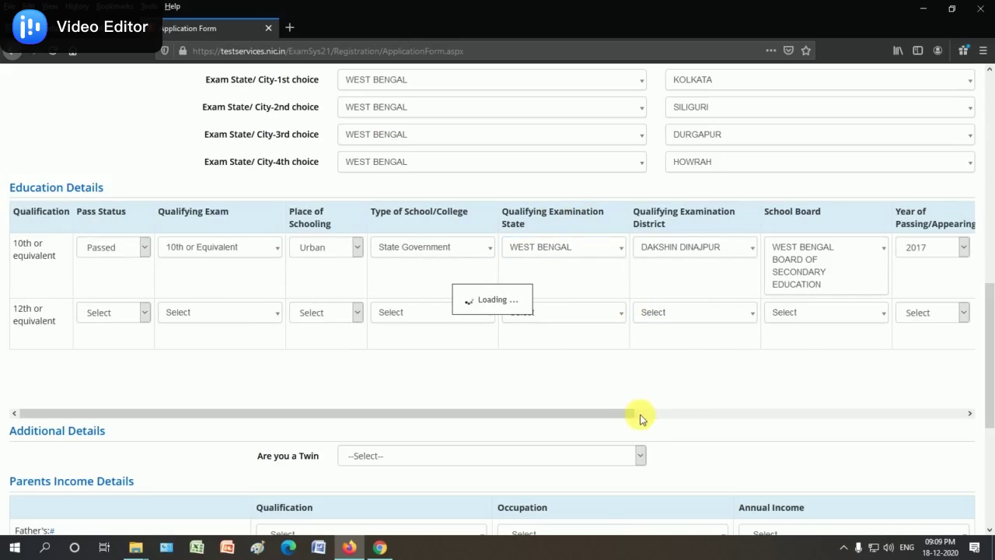
# Step: Enter 650 obtained marks out of 700 total marks in the 10th qualification's Marks Detail
pyautogui.moveTo(600, 418); pyautogui.dragTo(990, 406)
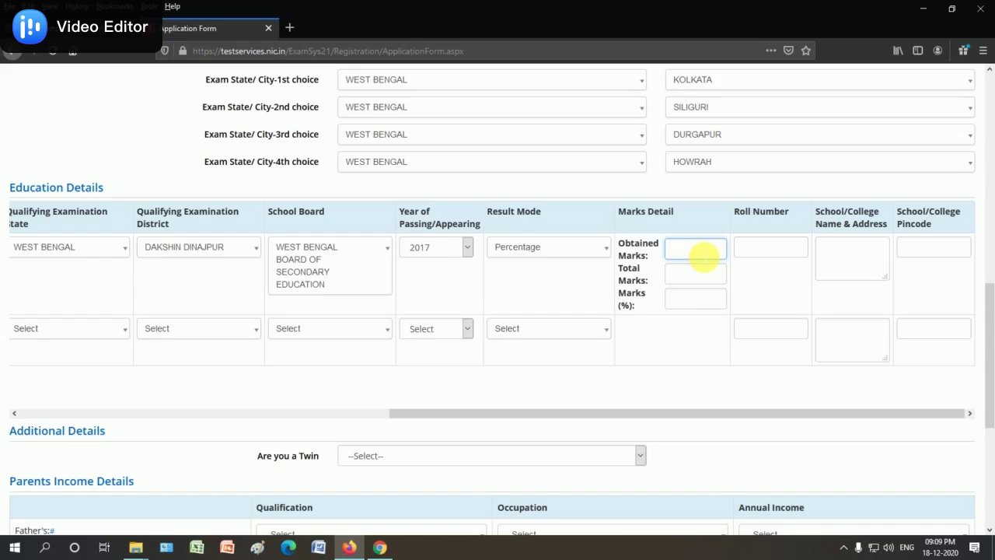
pyautogui.click(684, 278)
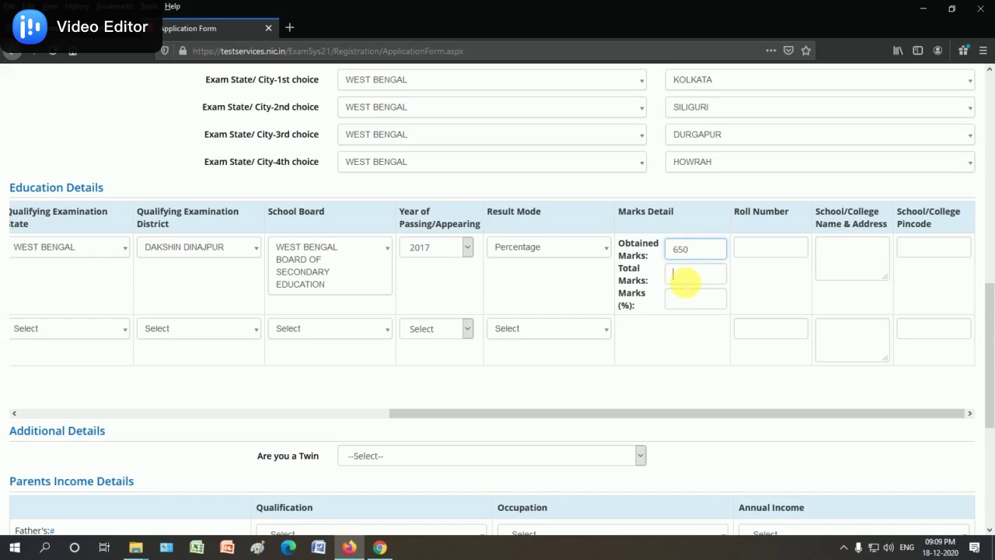
pyautogui.moveTo(686, 303); pyautogui.dragTo(694, 312)
pyautogui.click(787, 290)
# Step: Fill in the 10th qualification's roll number, school name and address, and school pincode
pyautogui.click(777, 251)
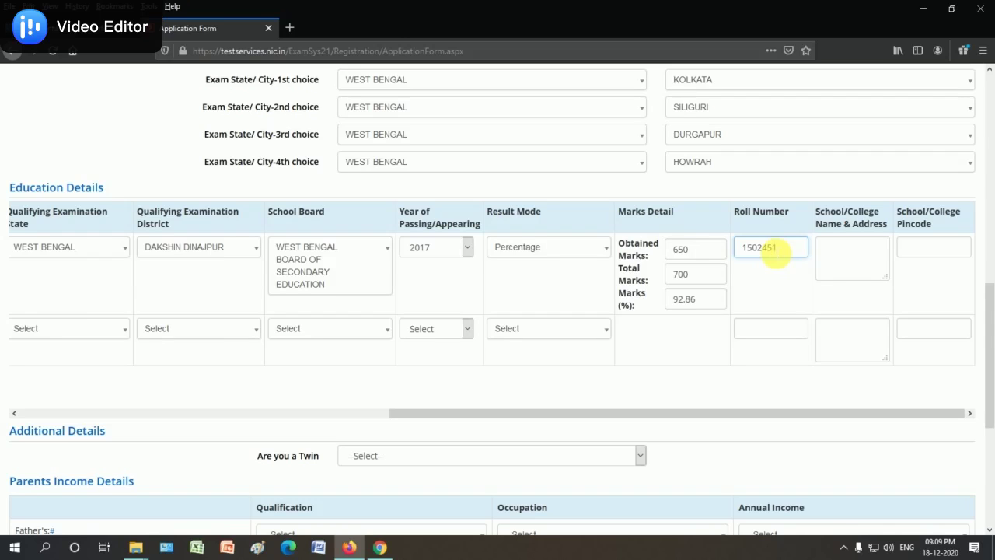
pyautogui.click(855, 263)
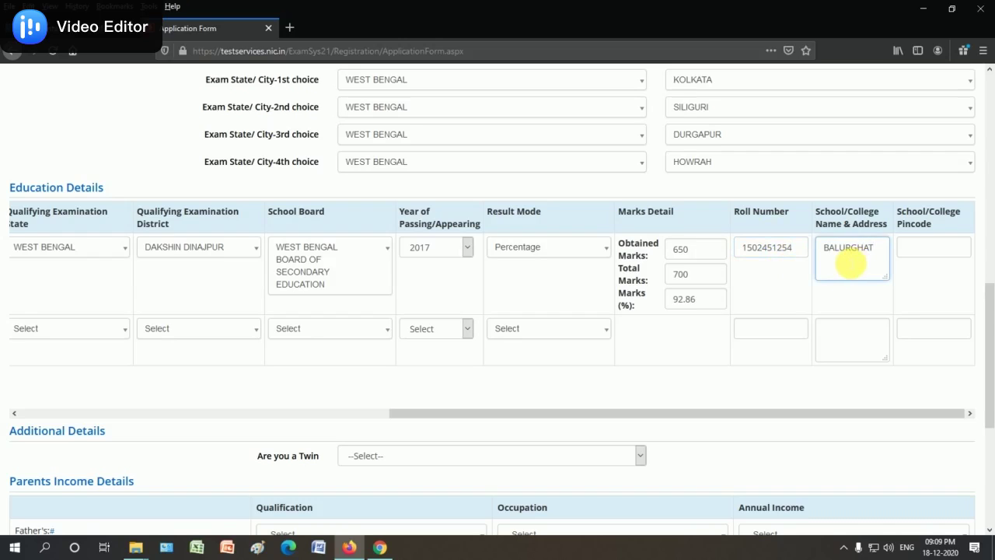
pyautogui.click(922, 277)
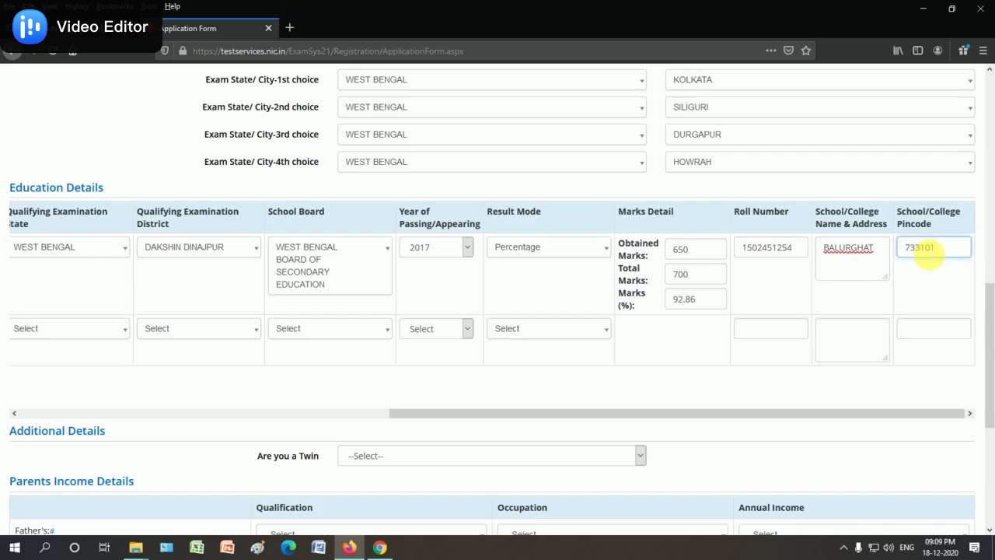
pyautogui.click(844, 262)
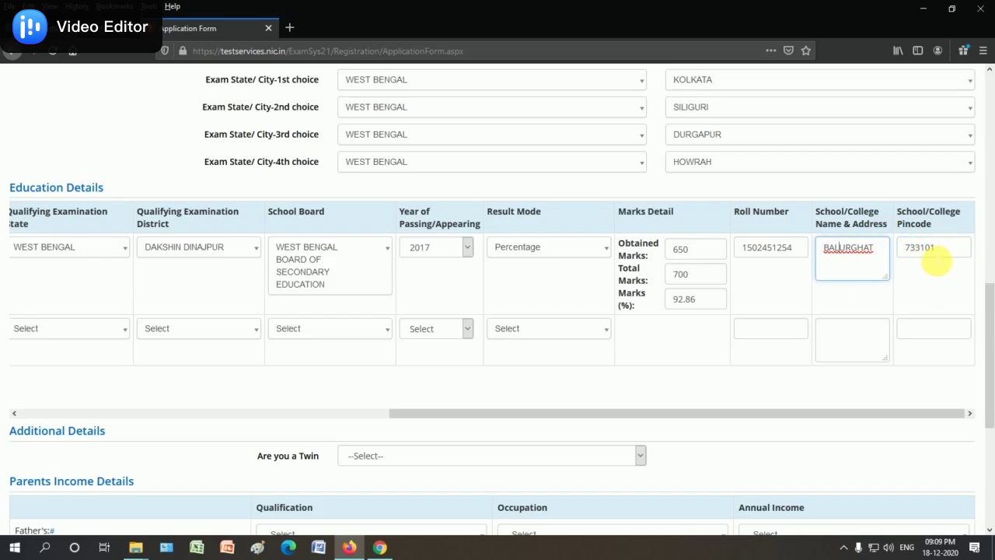
# Step: Set the 12th qualification's Pass Status to Passed
pyautogui.moveTo(510, 413); pyautogui.dragTo(122, 410)
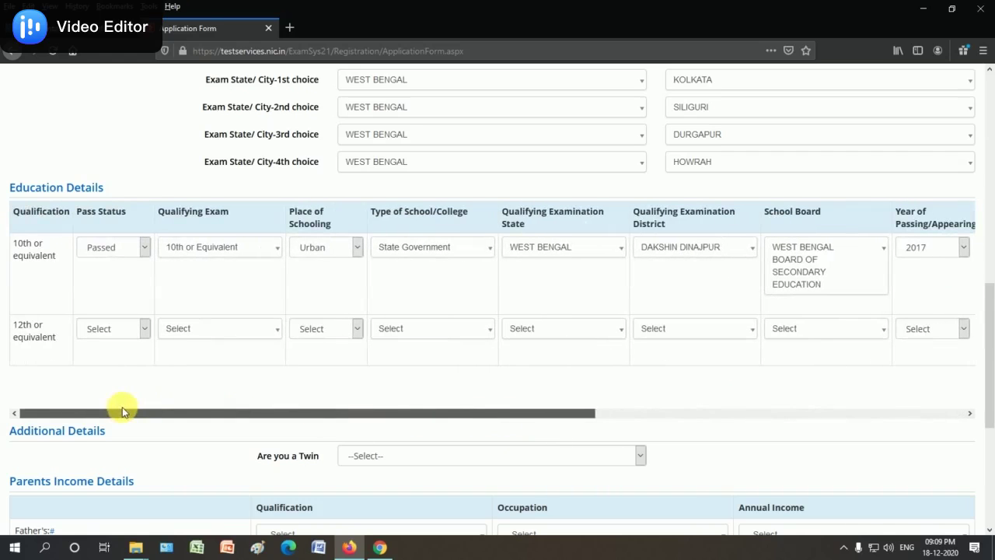
pyautogui.click(115, 329)
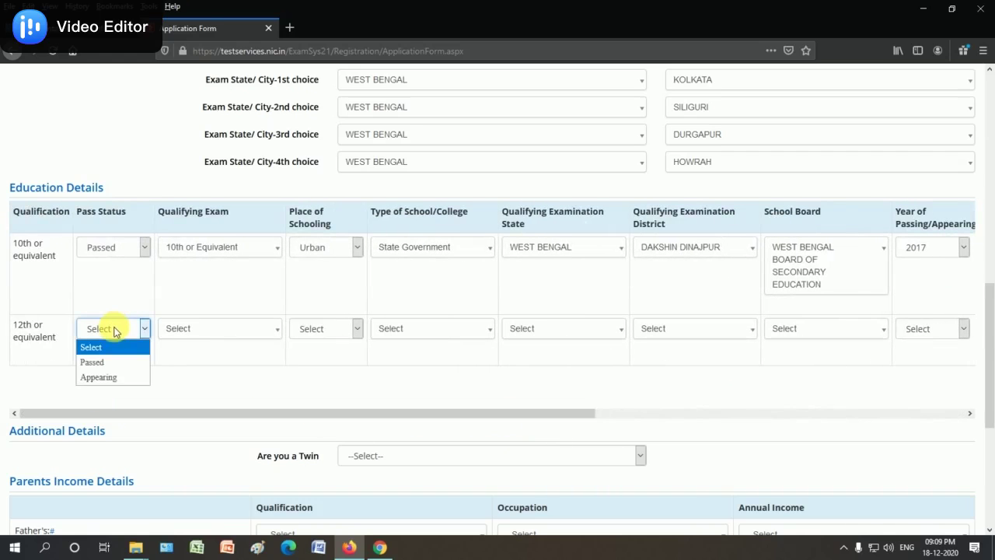
pyautogui.click(101, 364)
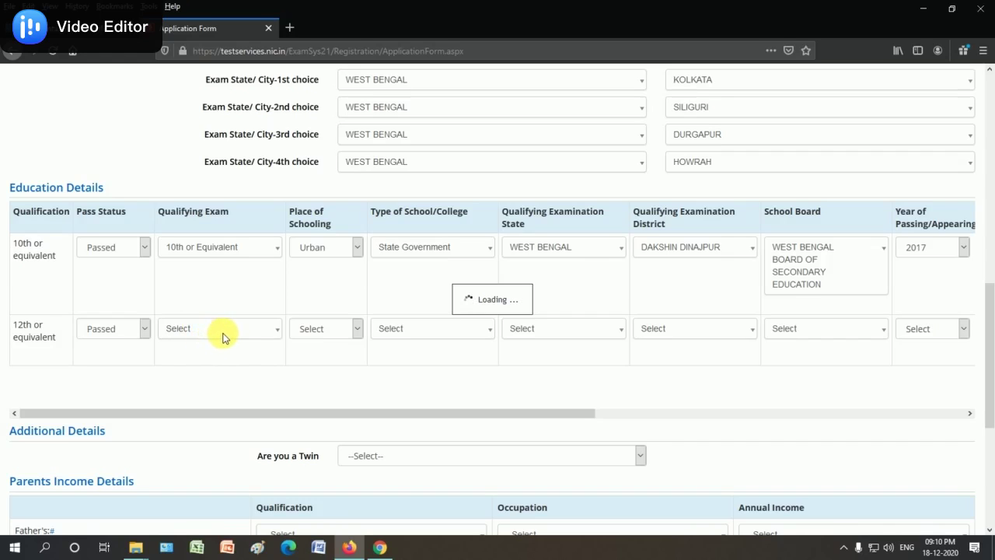
# Step: Set the 12th qualification's Qualifying Exam to the final examination of the 10+2 system conducted by any recognized central/state Board
pyautogui.click(218, 338)
pyautogui.scroll(-1, 257, 393)
pyautogui.scroll(-6, 255, 392)
pyautogui.scroll(-8, 251, 351)
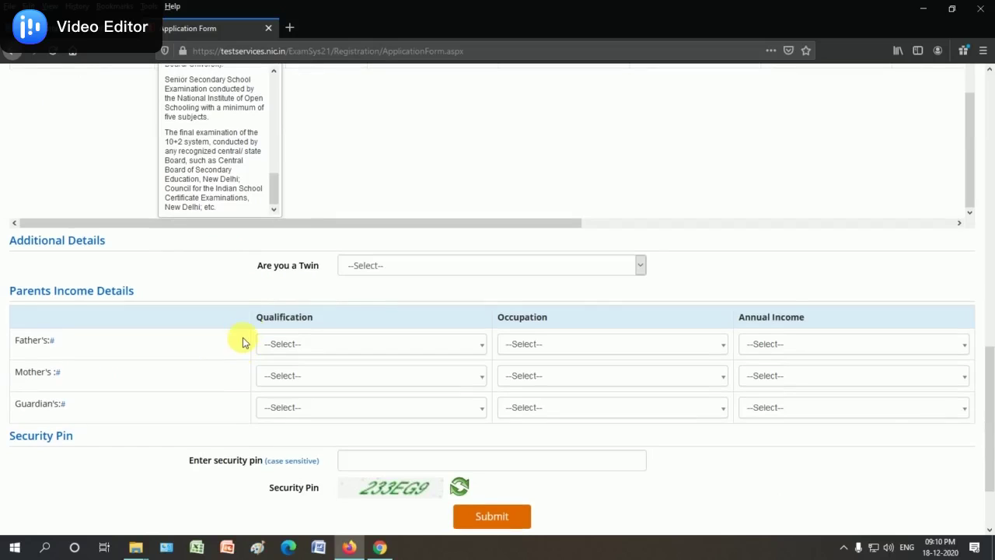
pyautogui.scroll(2, 399, 182)
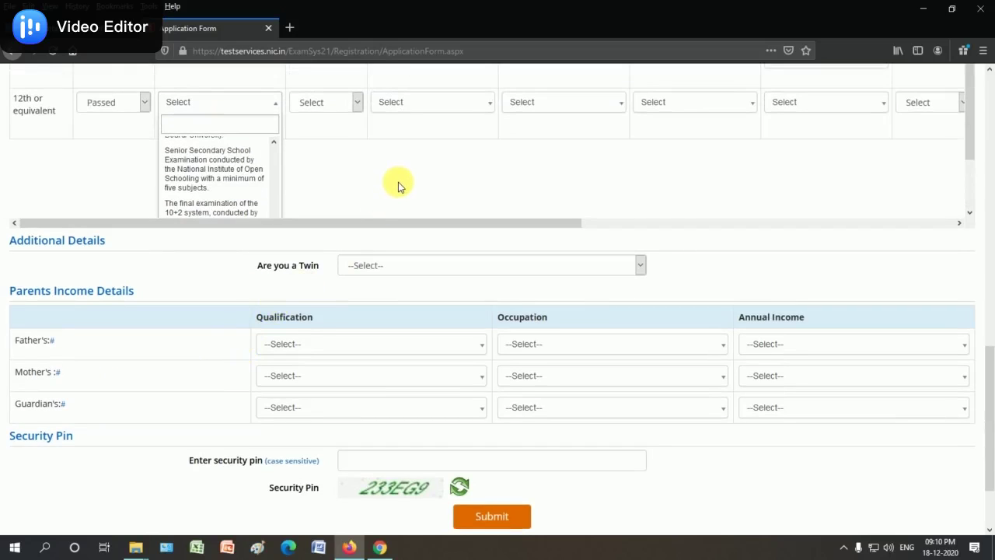
pyautogui.scroll(-2, 399, 182)
pyautogui.moveTo(989, 400); pyautogui.dragTo(989, 355)
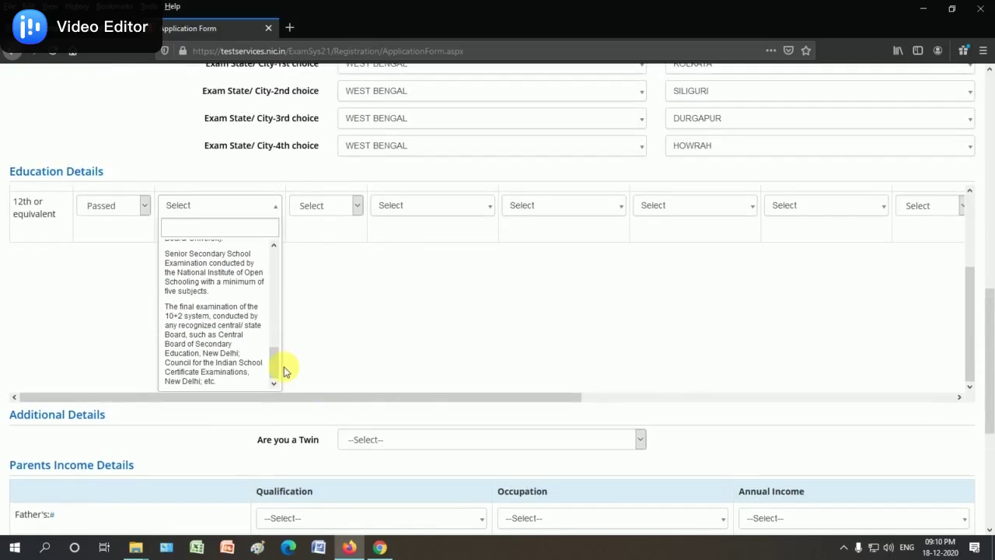
pyautogui.click(218, 352)
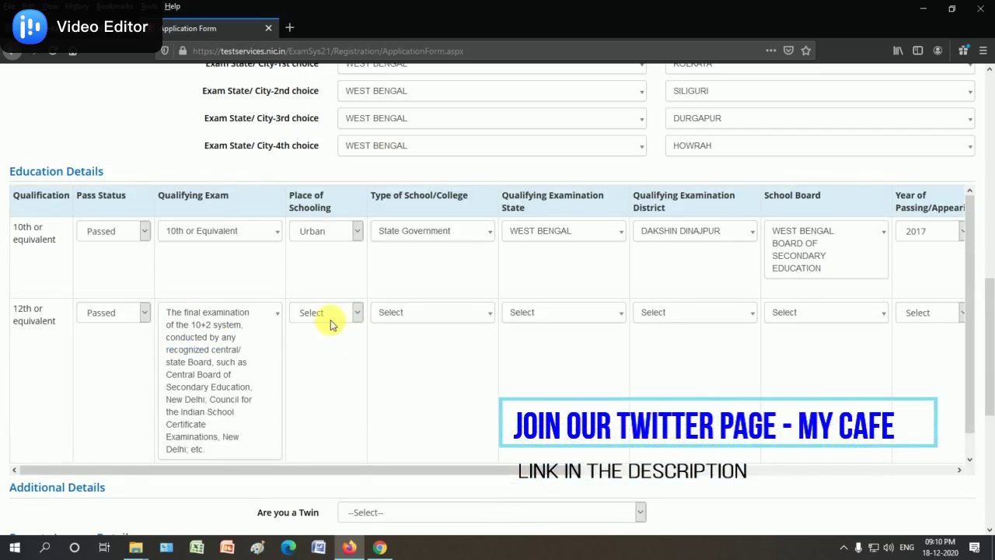
# Step: Set the 12th qualification's Place of Schooling to Urban and its Type of School/College to State Government
pyautogui.click(336, 314)
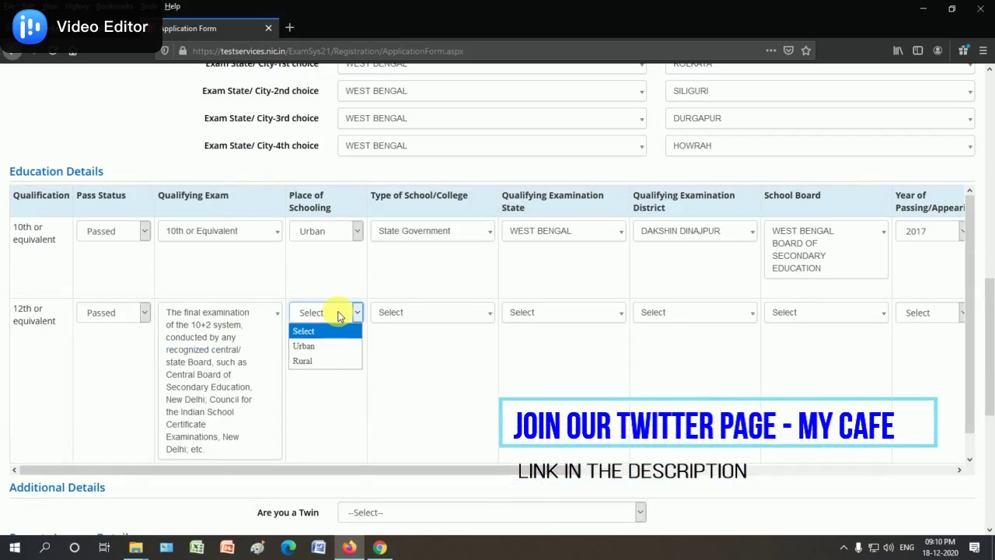
pyautogui.click(318, 348)
pyautogui.click(418, 312)
pyautogui.click(419, 369)
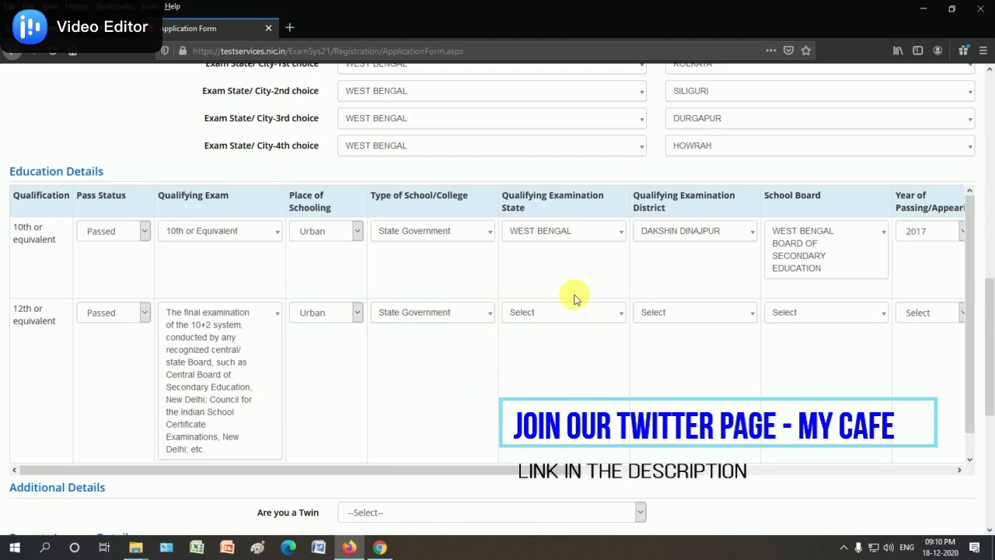
# Step: Set the 12th qualification's examination state to WEST BENGAL and its examination district to DAKSHIN DINAJPUR
pyautogui.click(567, 315)
pyautogui.scroll(-10, 561, 389)
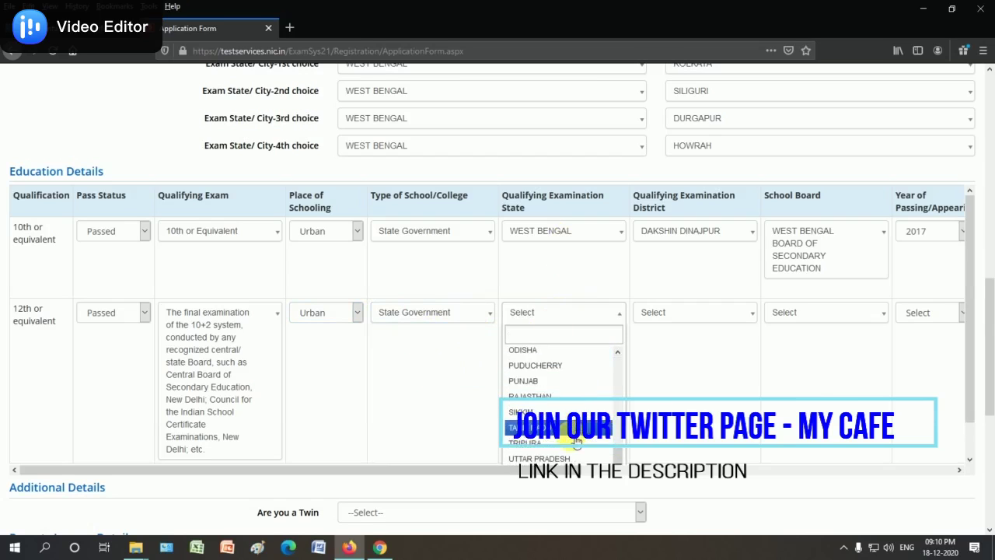
pyautogui.click(536, 441)
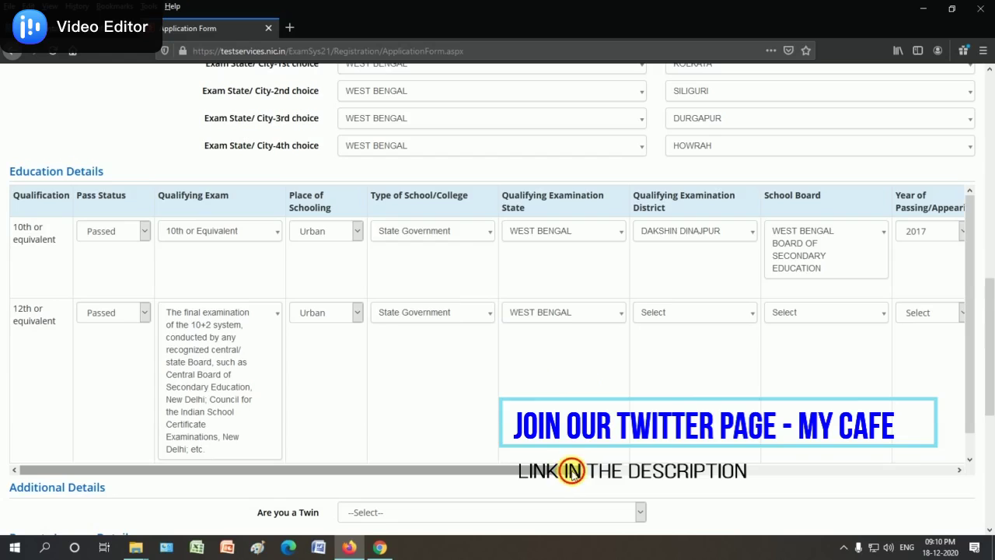
pyautogui.moveTo(569, 470); pyautogui.dragTo(704, 467)
pyautogui.click(489, 312)
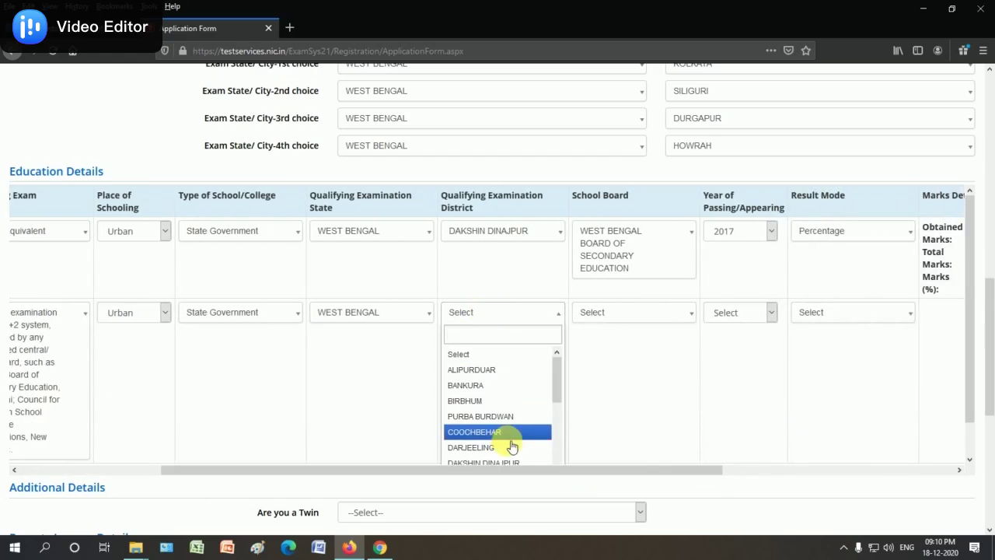
pyautogui.scroll(-2, 556, 397)
pyautogui.click(507, 385)
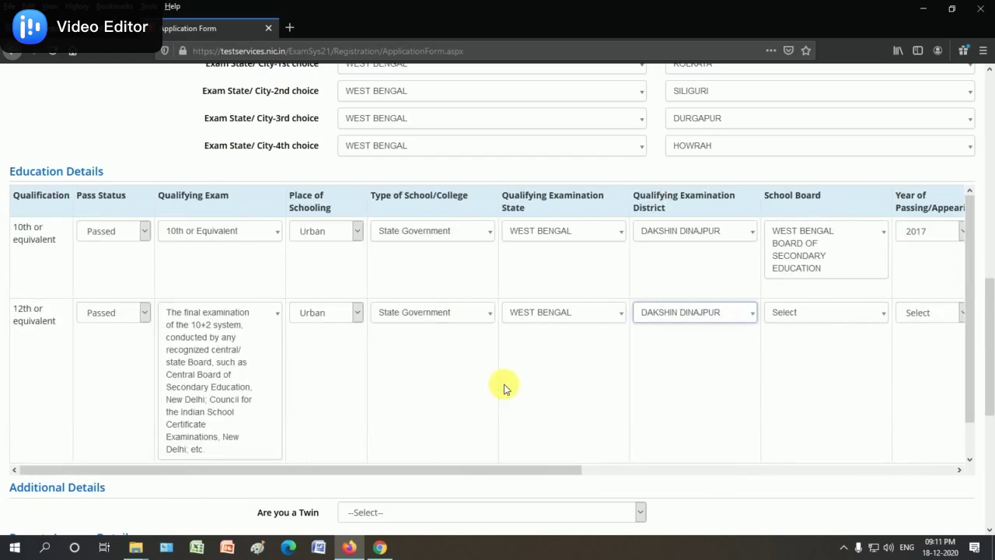
# Step: Set the 12th qualification's School Board to WEST BENGAL COUNCIL OF HIGHER SECONDARY EDUCATION
pyautogui.moveTo(571, 469); pyautogui.dragTo(804, 472)
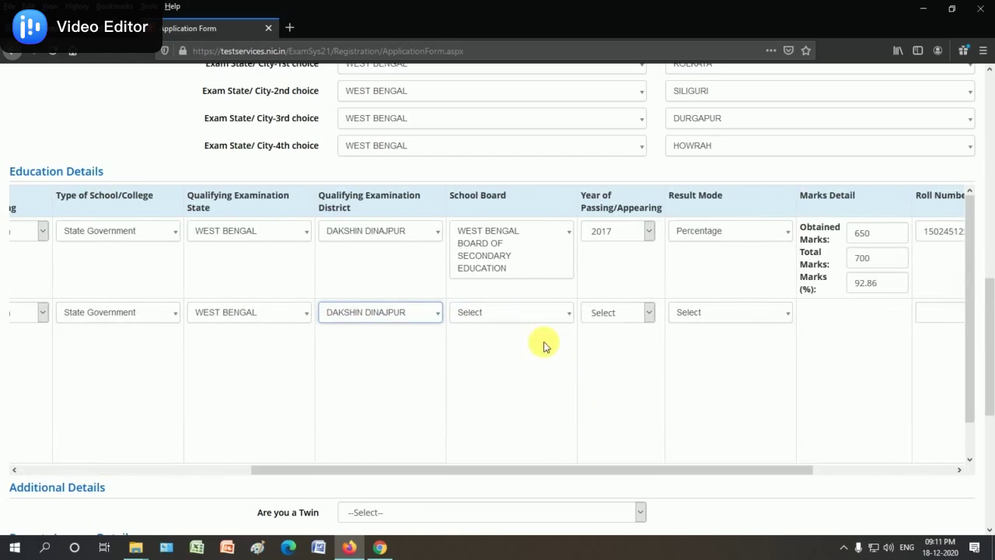
pyautogui.click(502, 314)
pyautogui.scroll(-3, 532, 427)
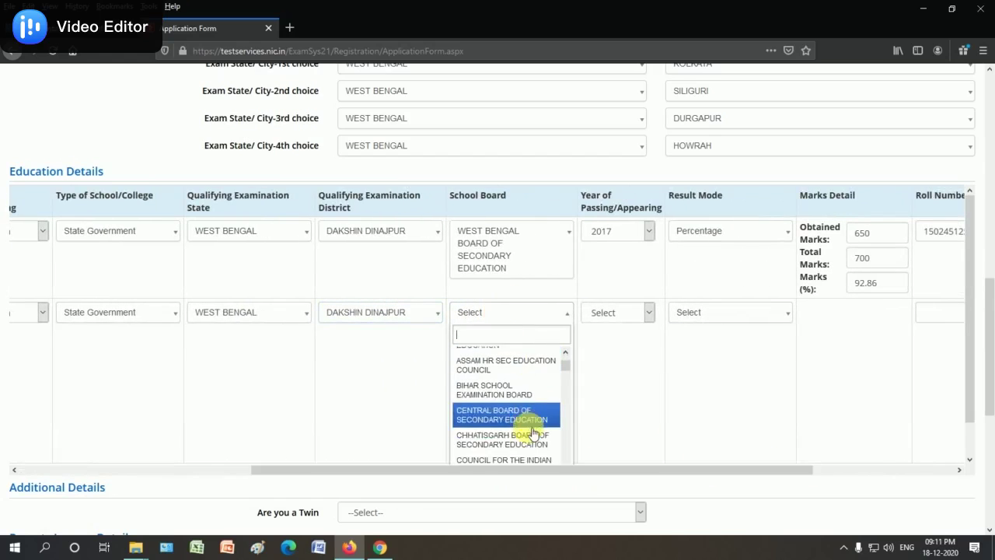
pyautogui.scroll(-5, 532, 433)
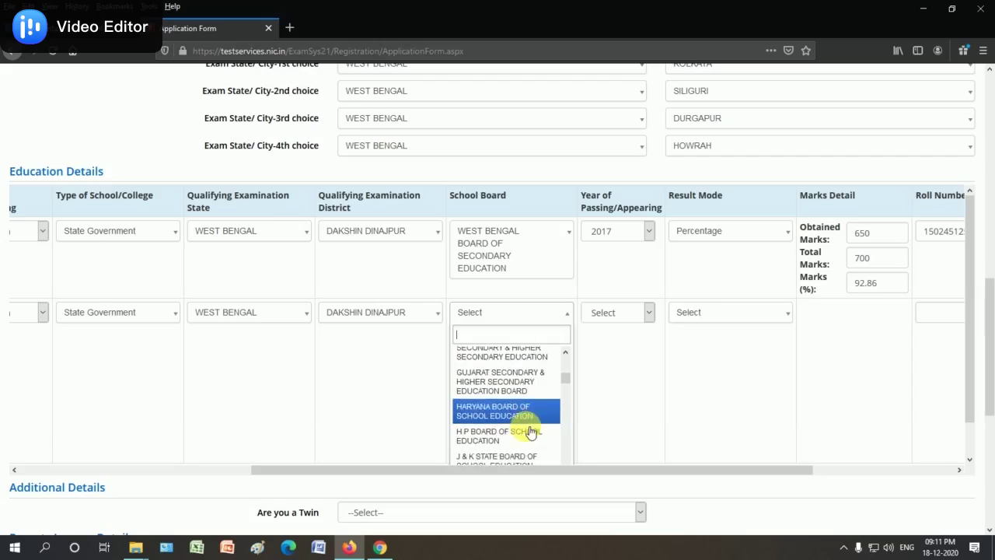
pyautogui.scroll(-5, 528, 433)
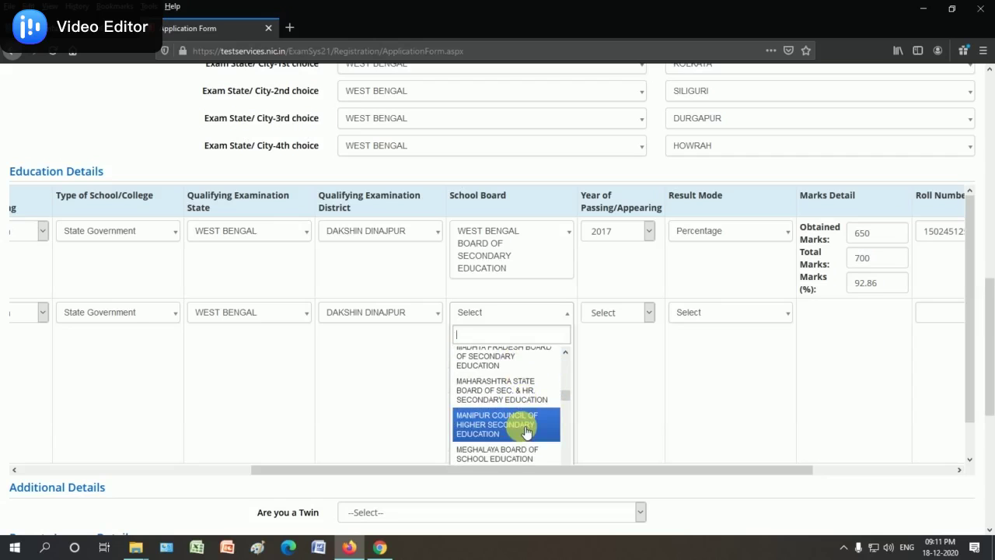
pyautogui.scroll(-5, 525, 430)
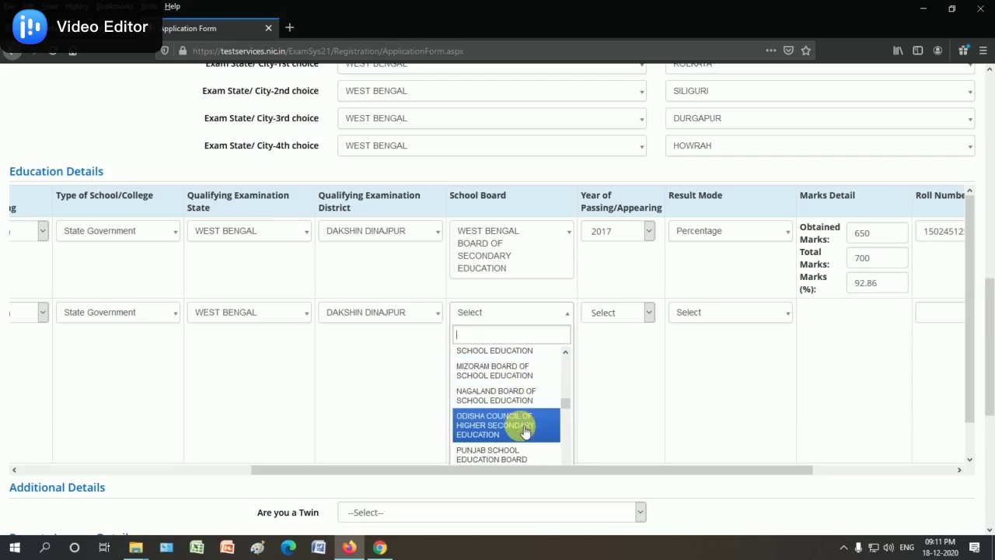
pyautogui.scroll(-5, 526, 431)
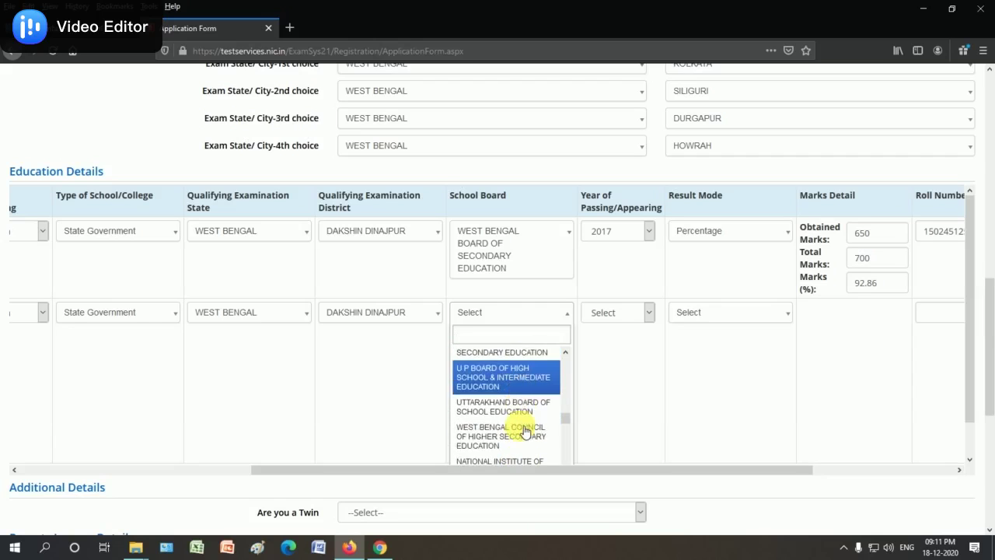
pyautogui.click(509, 369)
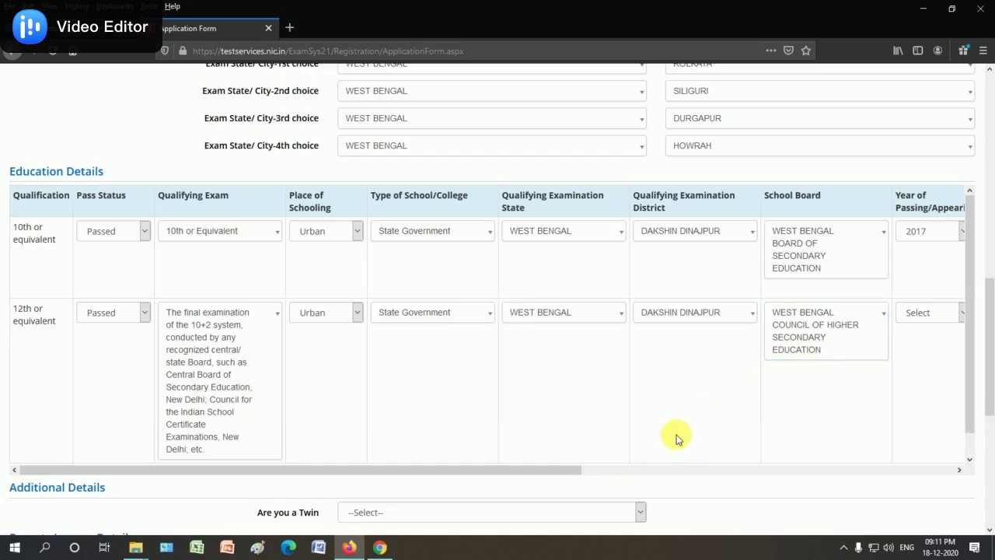
# Step: Set the 12th qualification's Year of Passing/Appearing to 2019 and its Result Mode to Percentage
pyautogui.moveTo(552, 471); pyautogui.dragTo(918, 461)
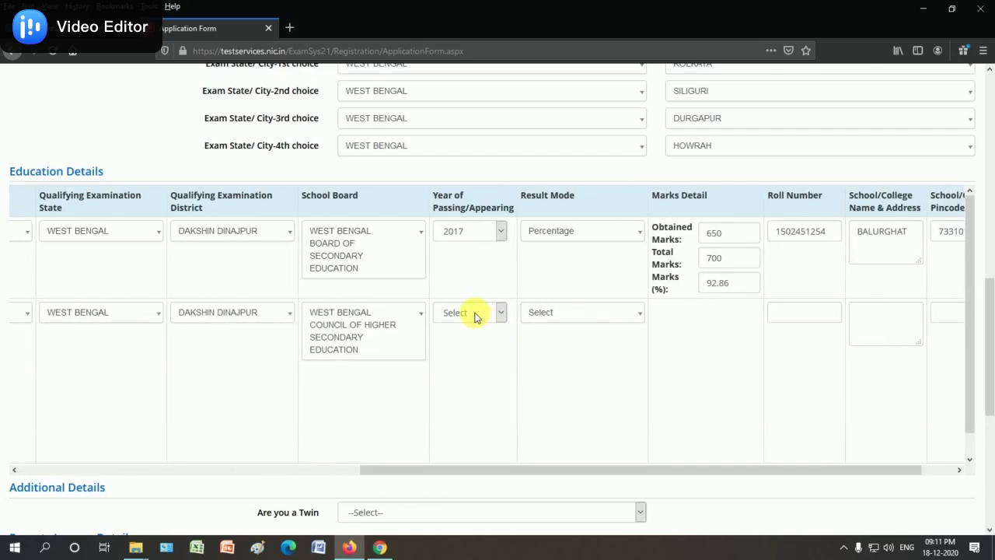
pyautogui.click(478, 315)
pyautogui.click(465, 363)
pyautogui.click(567, 316)
pyautogui.click(567, 371)
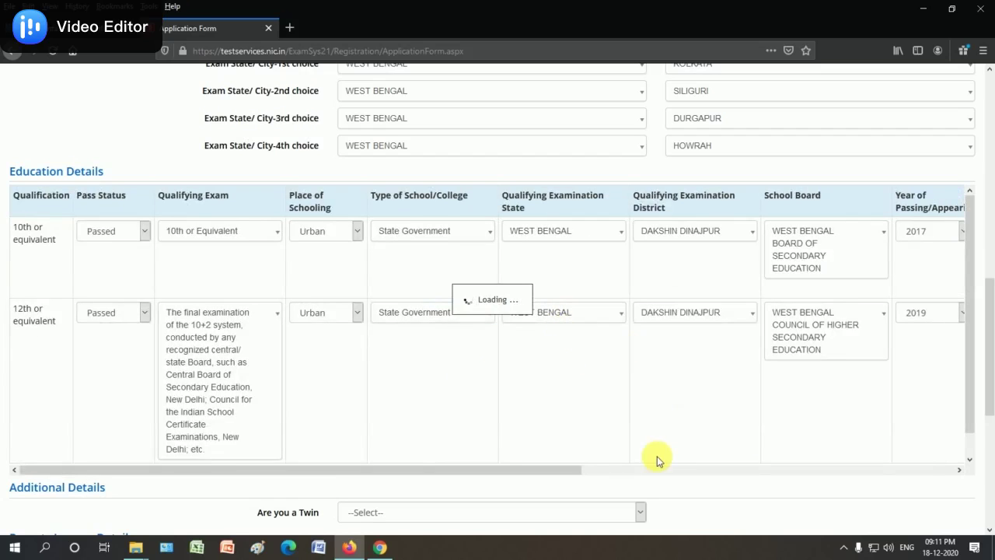
# Step: Enter 450 obtained marks out of 500 total marks for the 12th qualification
pyautogui.moveTo(549, 474); pyautogui.dragTo(971, 443)
pyautogui.click(687, 315)
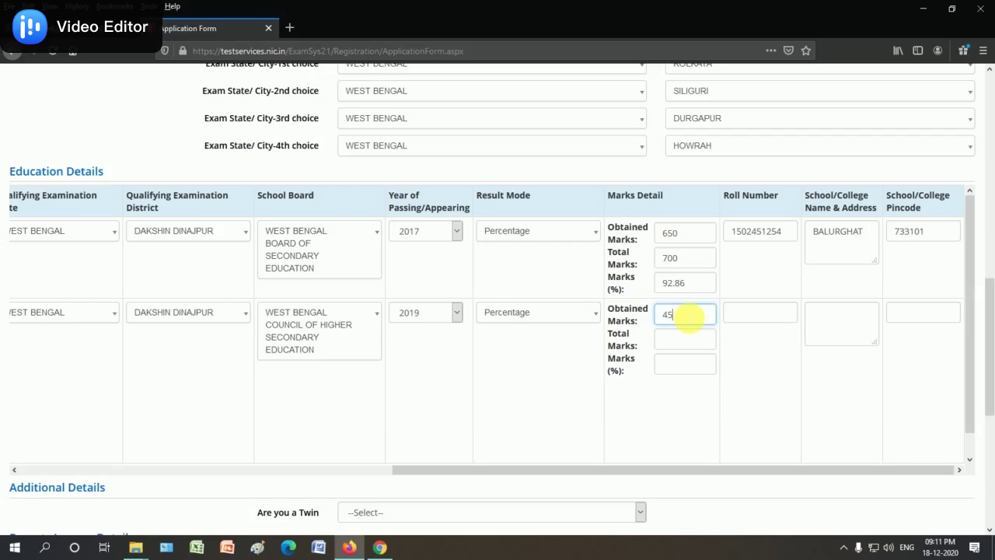
pyautogui.click(678, 343)
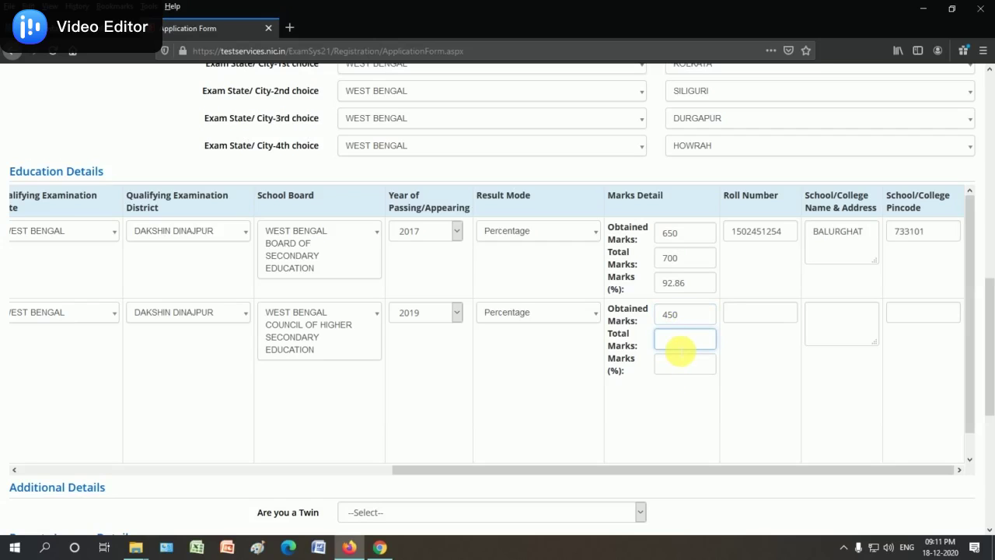
pyautogui.write('500')
pyautogui.click(681, 366)
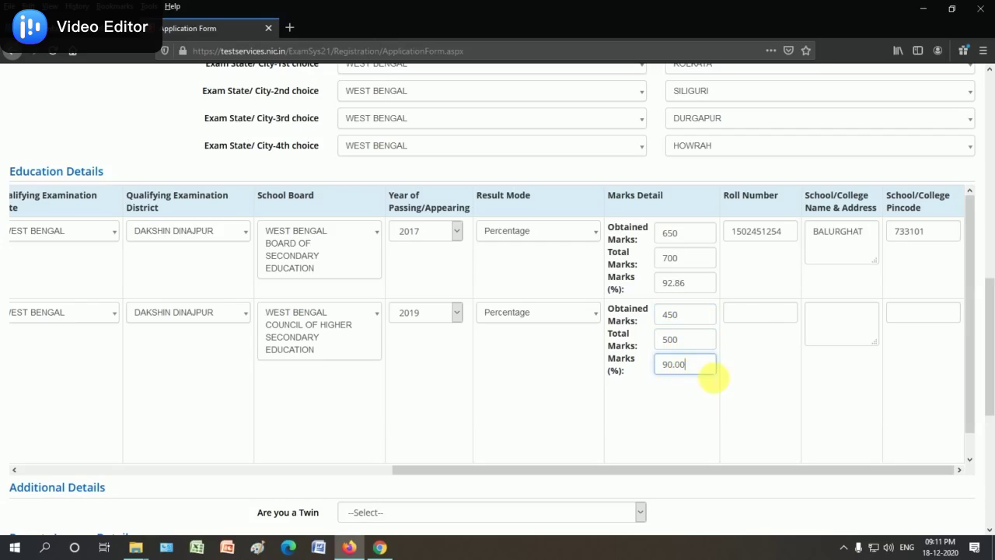
# Step: Fill in the 12th qualification's roll number and the school's name, address and pincode
pyautogui.click(761, 312)
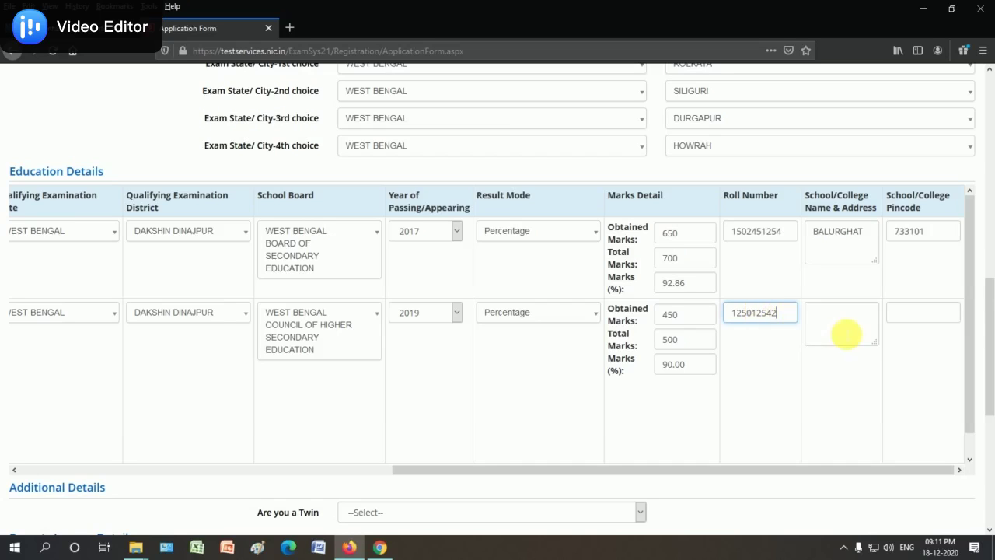
pyautogui.click(850, 336)
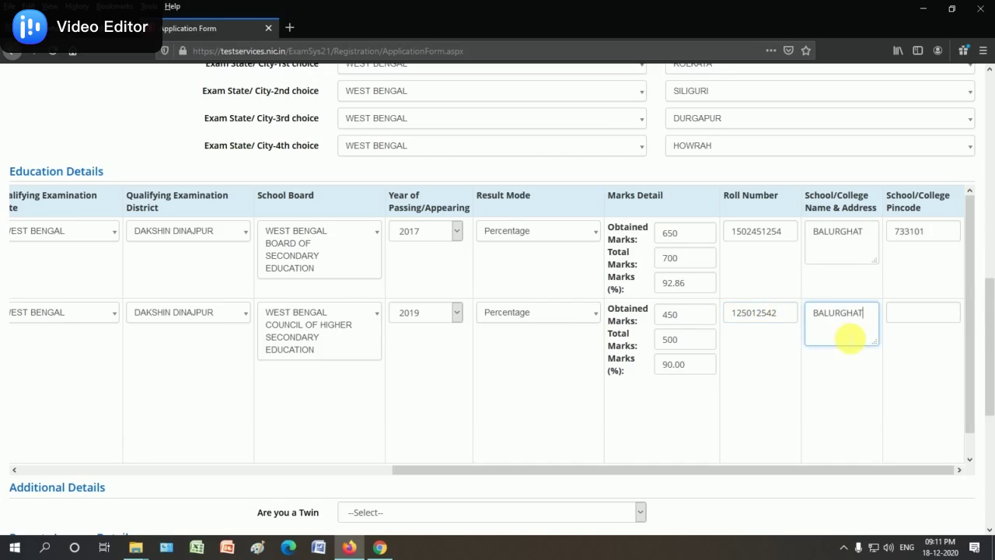
pyautogui.write('BALURGHAT')
pyautogui.click(925, 314)
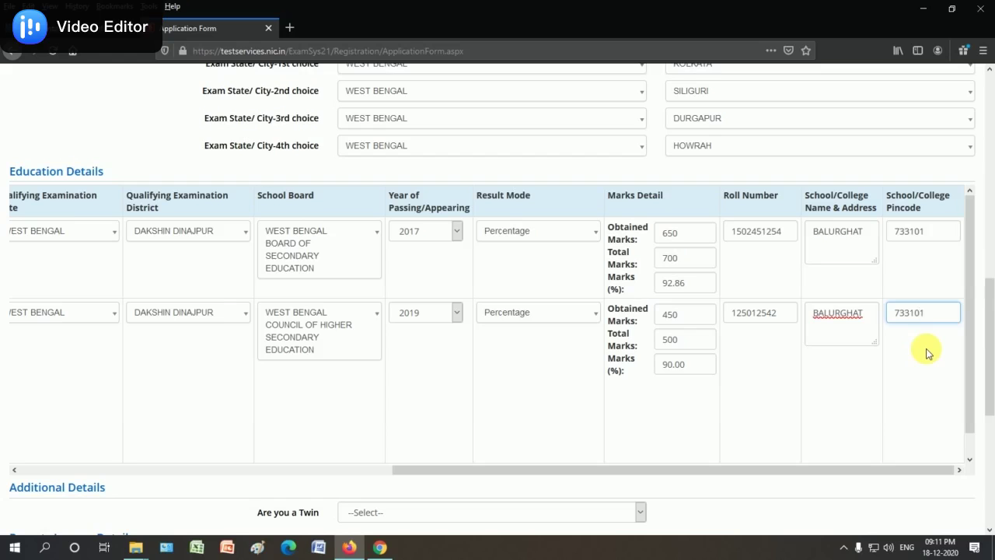
pyautogui.click(858, 407)
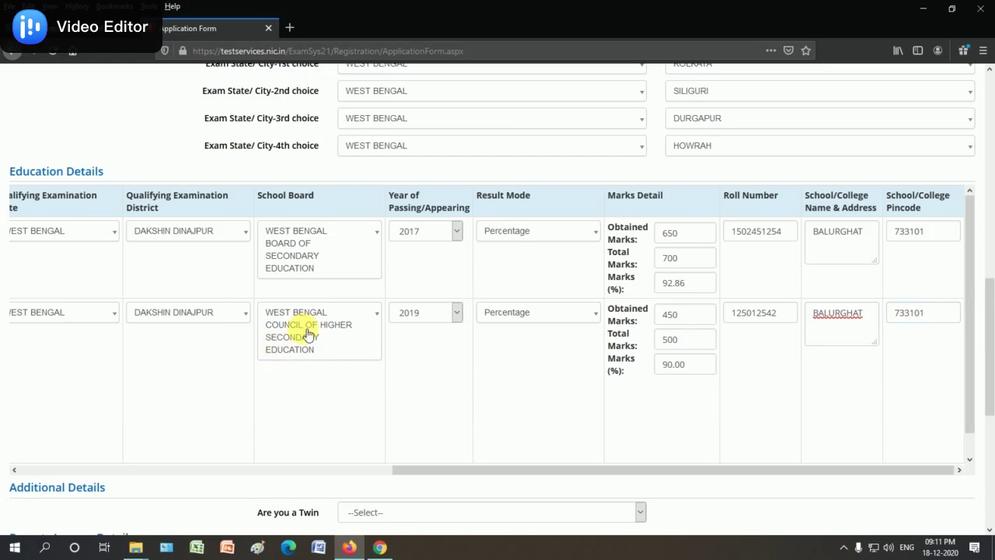
# Step: Answer No to the Are you a Twin question in the Additional Details
pyautogui.scroll(-1, 422, 377)
pyautogui.scroll(-3, 422, 377)
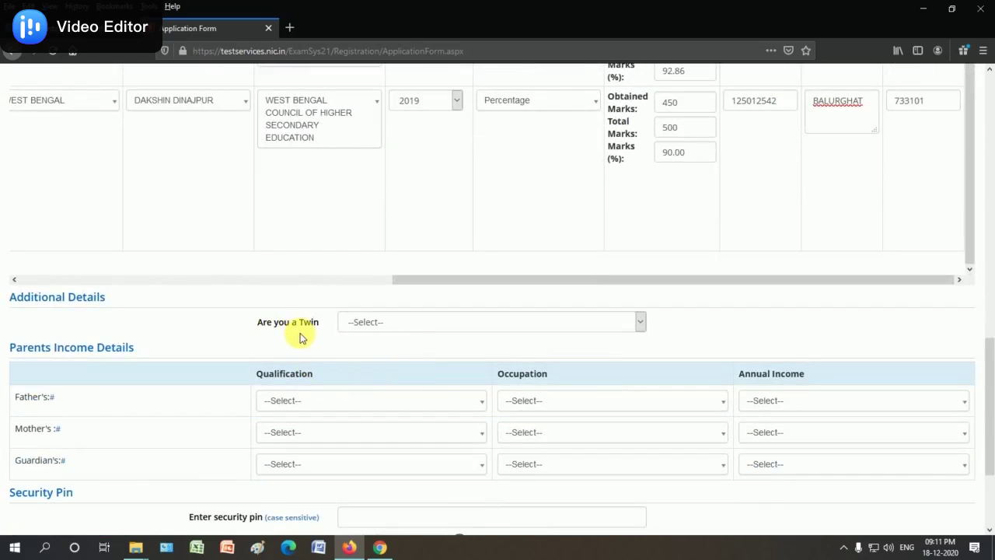
pyautogui.click(378, 328)
pyautogui.click(367, 372)
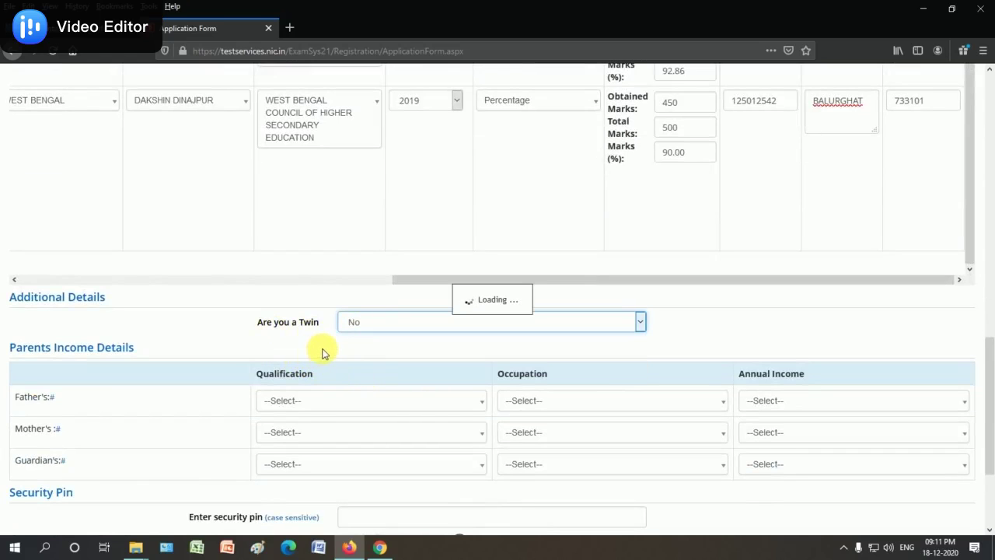
# Step: Set the father's qualification to ILLITERATE, occupation to BUSINESS and annual income to UPTO 100000
pyautogui.scroll(-2, 335, 336)
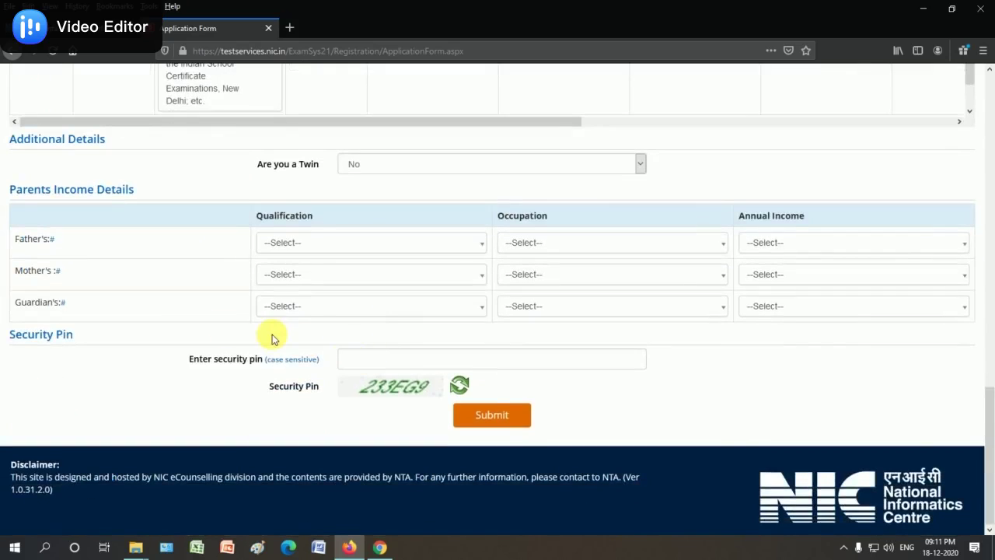
pyautogui.click(314, 247)
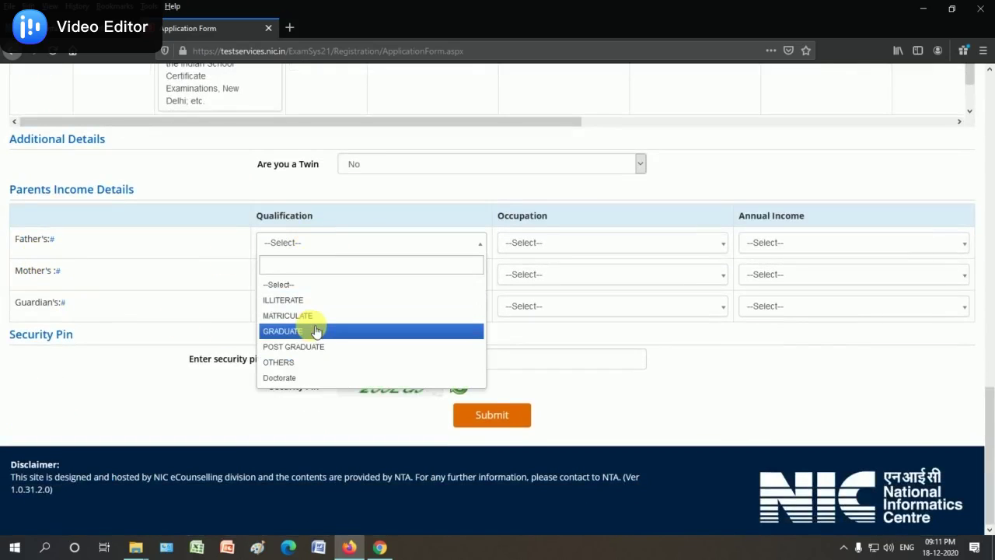
pyautogui.click(312, 299)
pyautogui.click(544, 244)
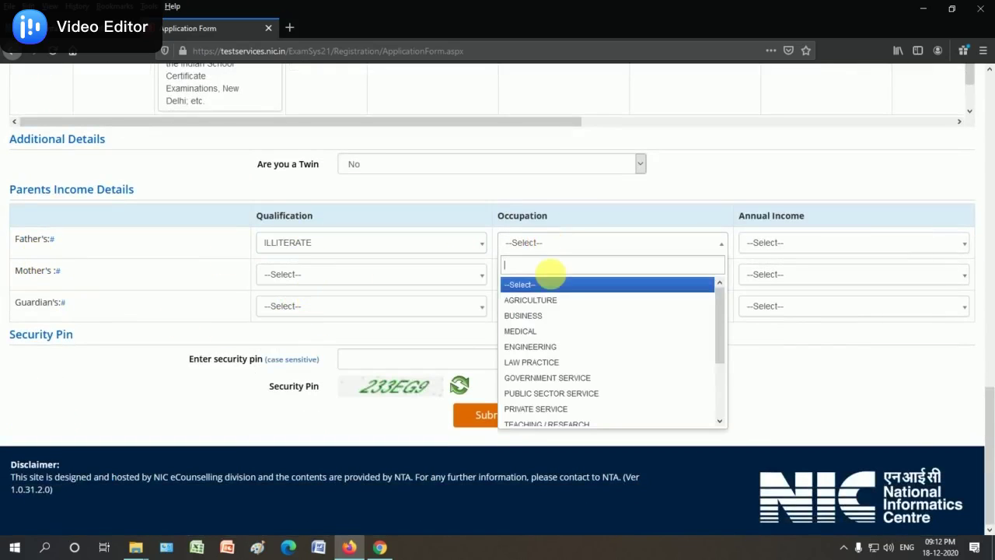
pyautogui.click(542, 315)
pyautogui.click(774, 244)
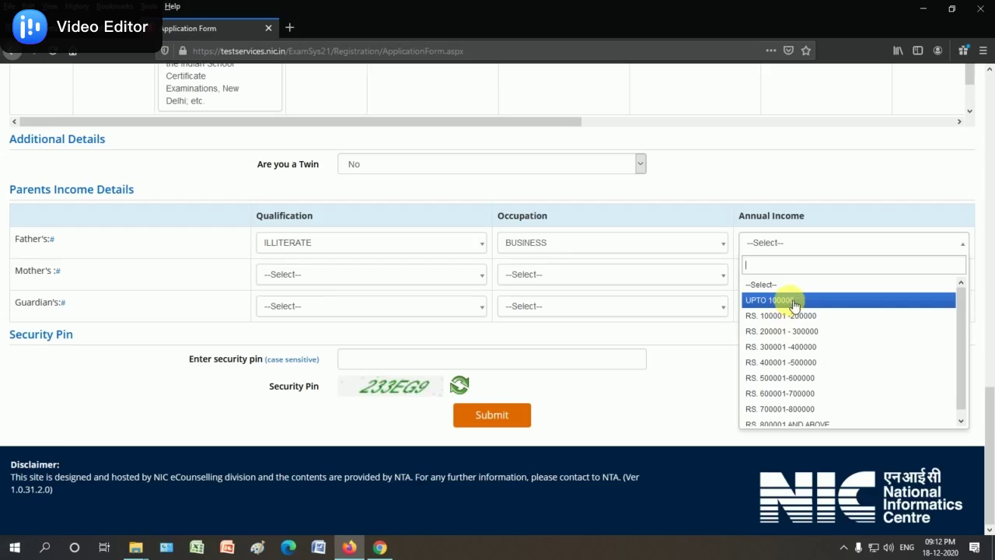
pyautogui.click(789, 301)
# Step: Set the mother's qualification to MATRICULATE, occupation to OTHERS (INCLUDING HOUSE WIFE) and annual income to UPTO 100000
pyautogui.click(301, 276)
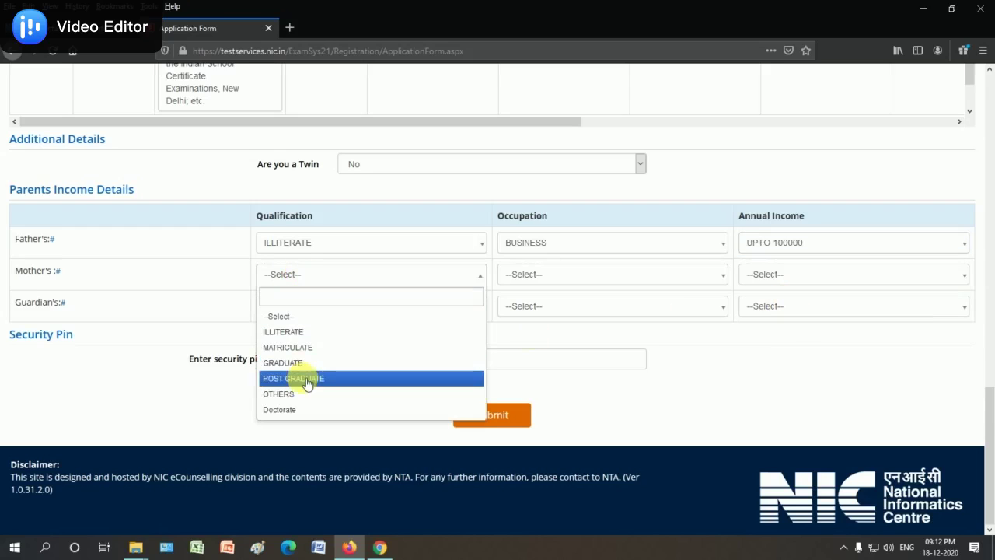
pyautogui.click(300, 347)
pyautogui.click(524, 276)
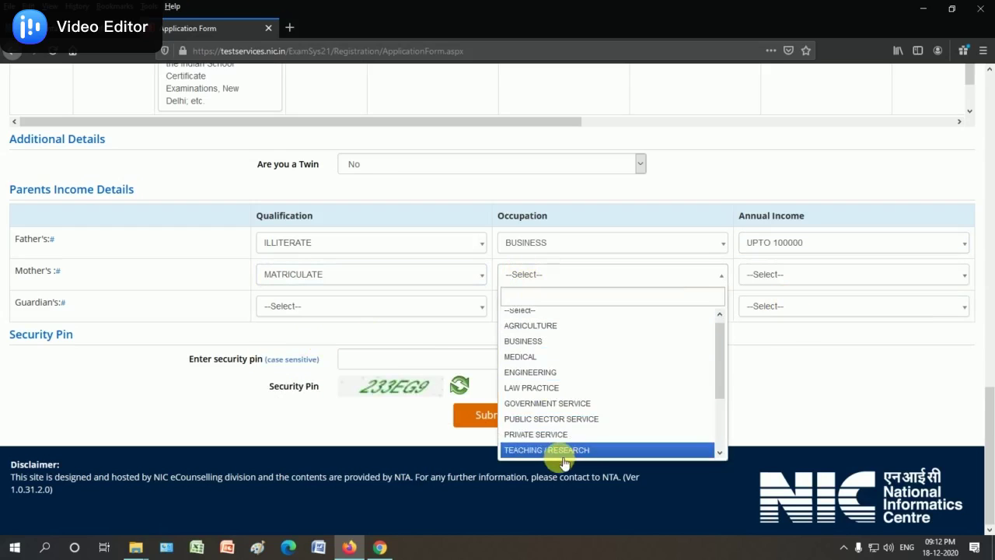
pyautogui.scroll(-2, 600, 412)
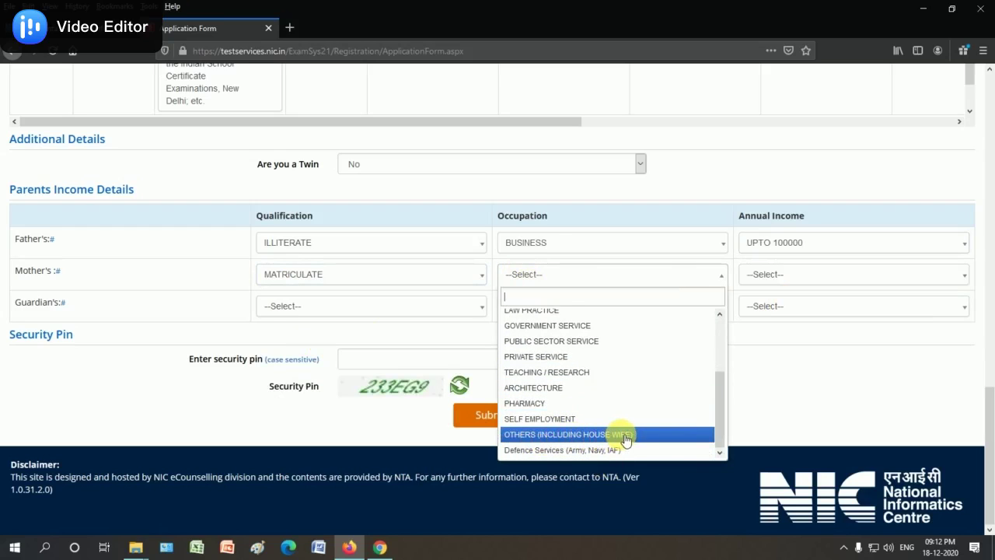
pyautogui.click(626, 435)
pyautogui.click(780, 273)
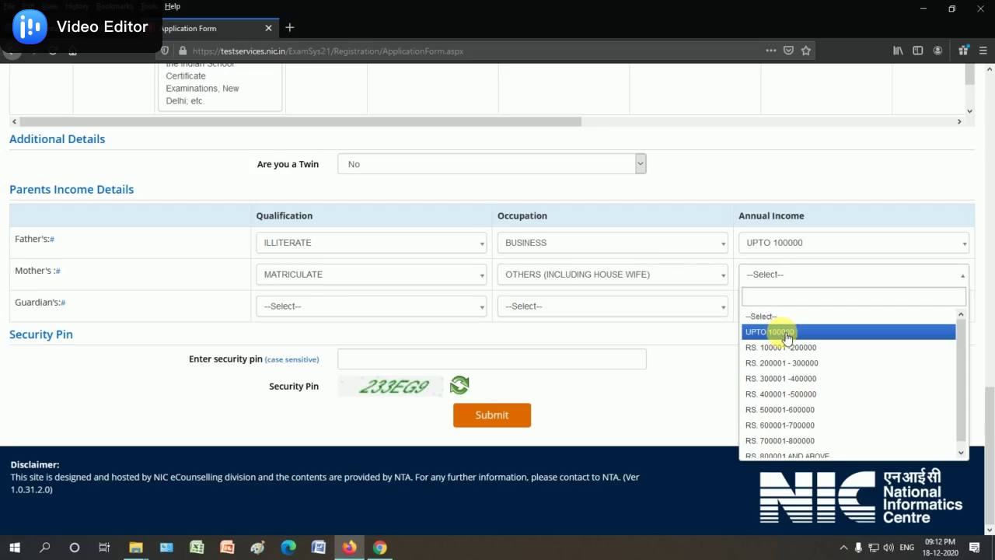
pyautogui.click(787, 336)
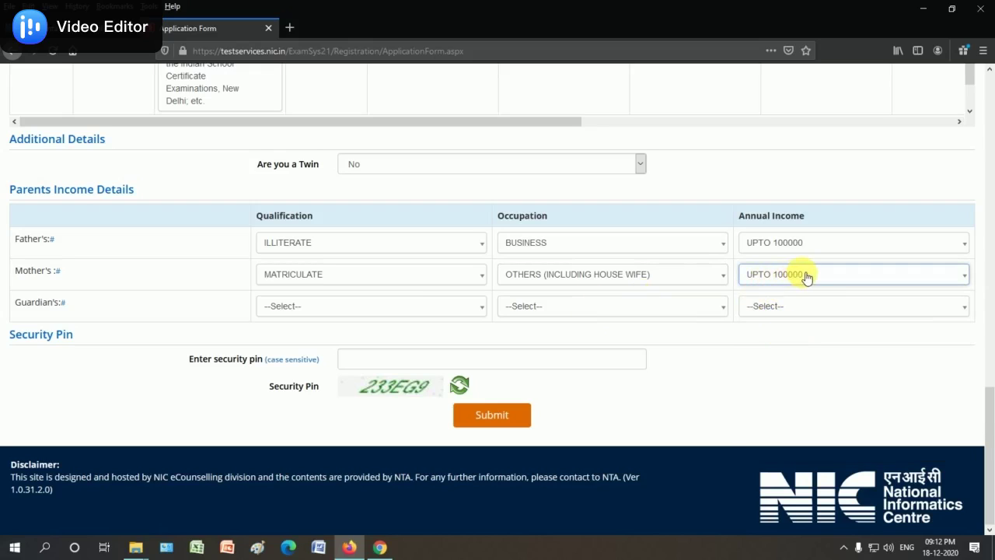
# Step: Set the guardian's qualification to ILLITERATE, occupation to BUSINESS and annual income to UPTO 100000
pyautogui.click(318, 311)
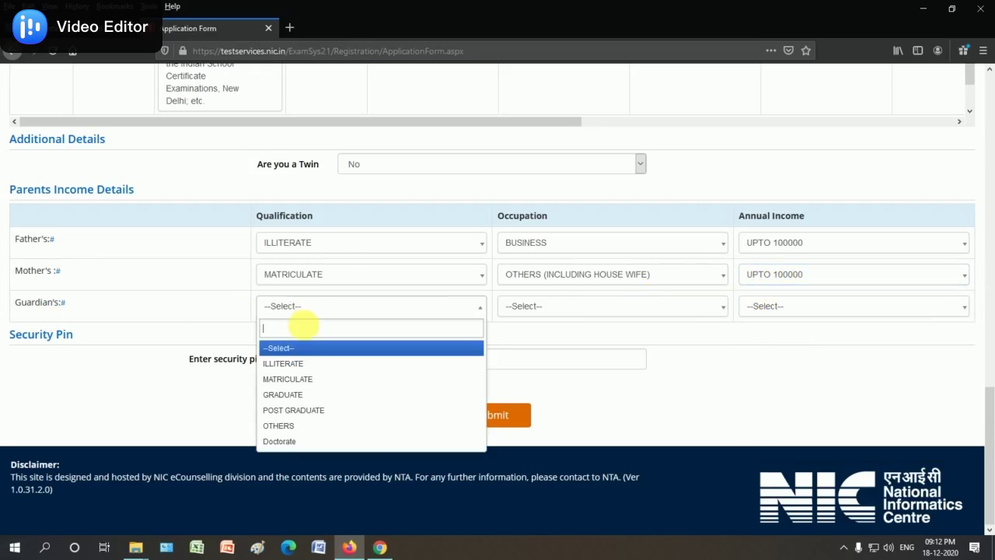
pyautogui.click(302, 367)
pyautogui.click(538, 311)
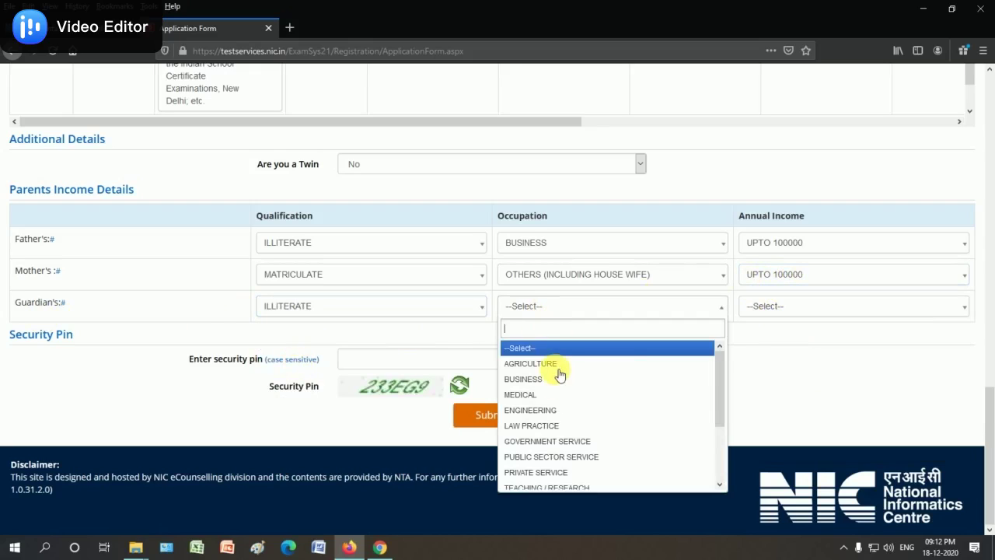
pyautogui.click(544, 385)
pyautogui.click(768, 306)
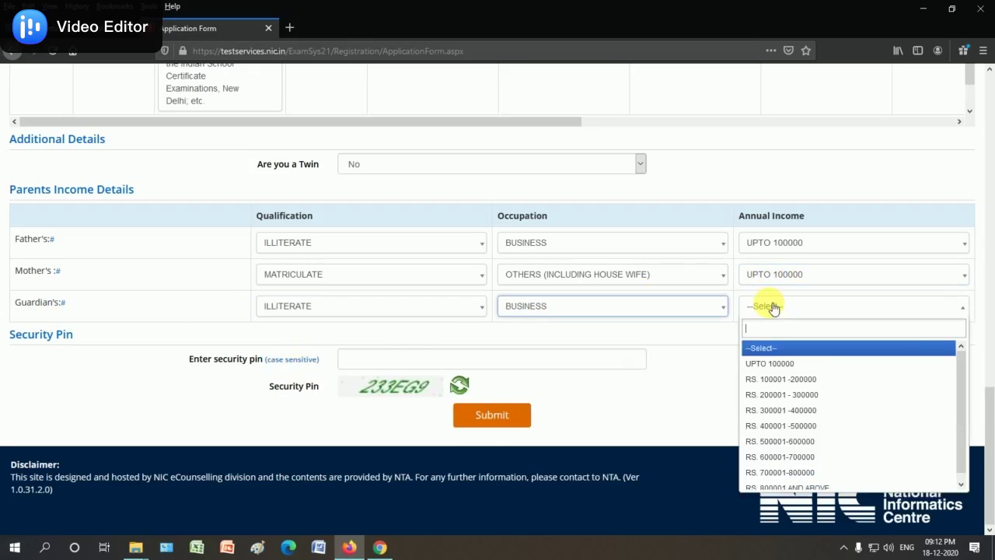
pyautogui.click(772, 362)
# Step: Enter the displayed security pin, submit the application form and dismiss the review page notice
pyautogui.click(389, 359)
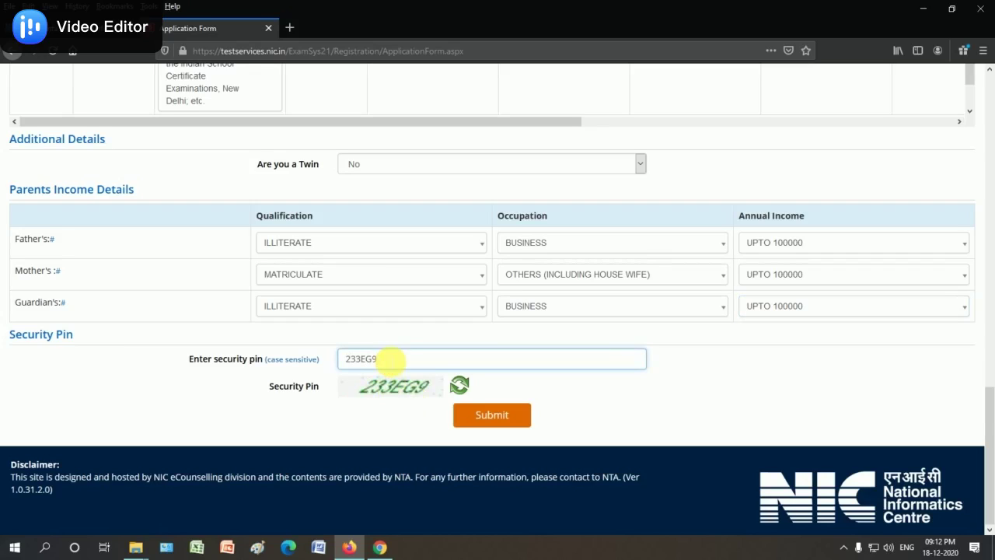
pyautogui.click(510, 426)
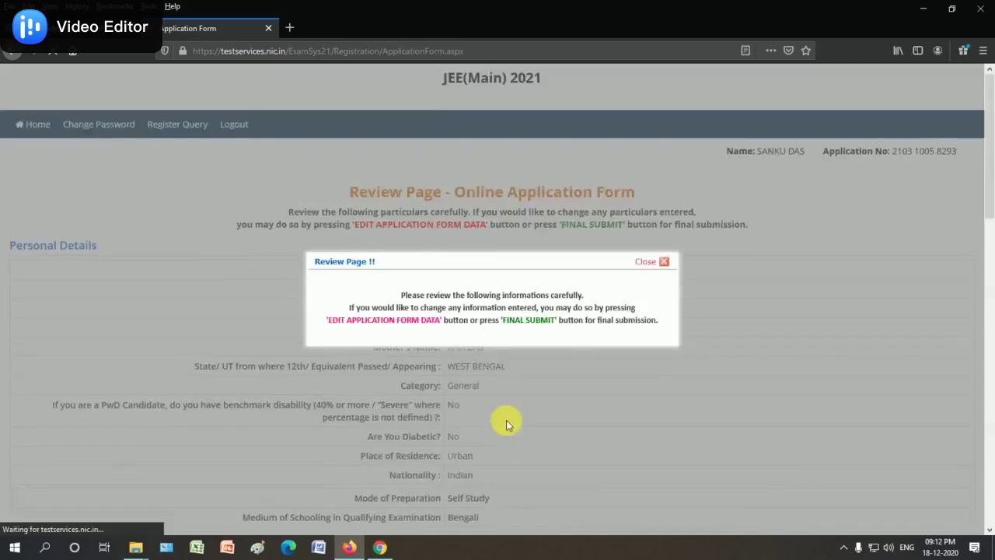
pyautogui.click(650, 265)
# Step: Mark all eleven particulars in the verification checklist as verified, from My Name through Educational Details
pyautogui.scroll(7, 522, 311)
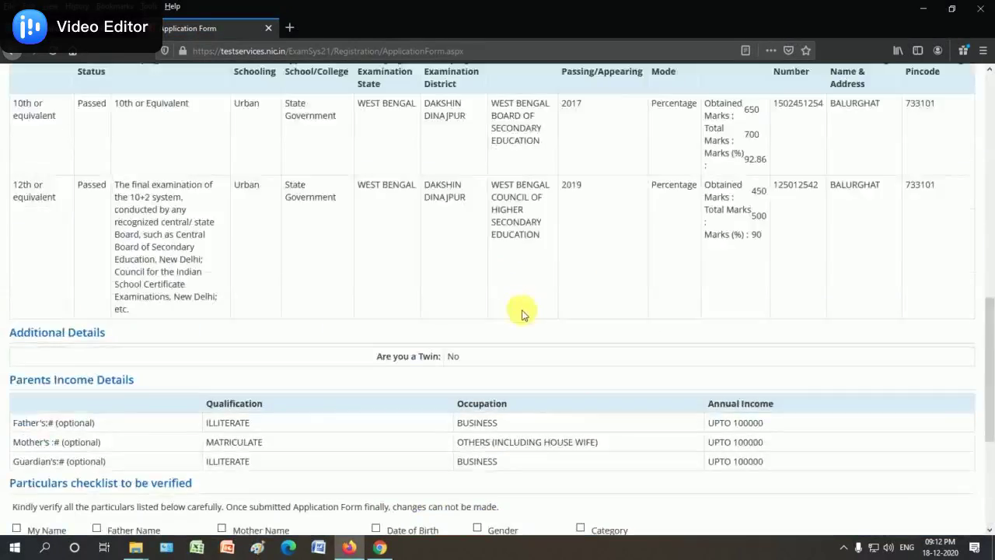
pyautogui.scroll(-4, 389, 354)
pyautogui.scroll(-4, 389, 353)
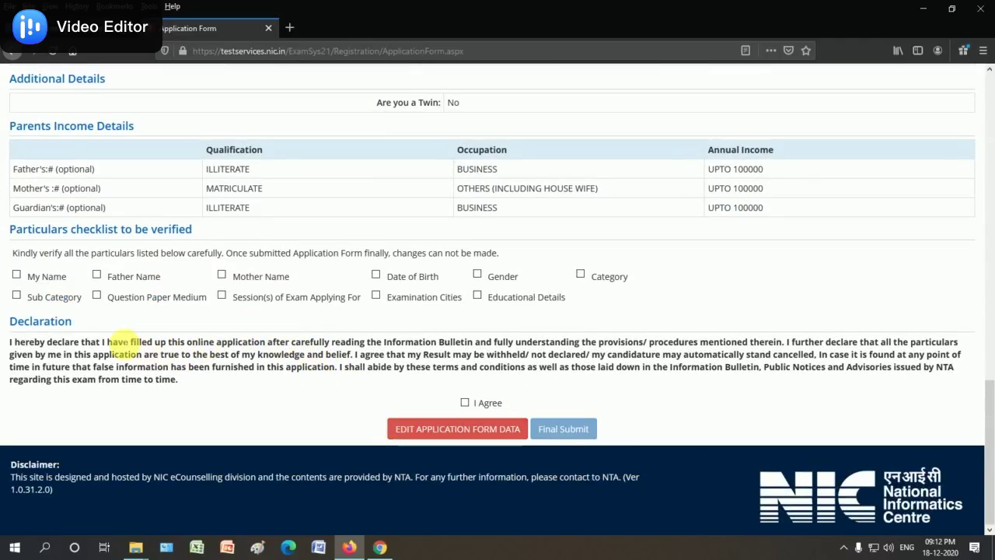
pyautogui.click(16, 275)
pyautogui.click(97, 275)
pyautogui.click(220, 276)
pyautogui.click(476, 275)
pyautogui.click(376, 276)
pyautogui.click(580, 275)
pyautogui.click(16, 297)
pyautogui.click(96, 294)
pyautogui.click(222, 295)
pyautogui.click(377, 295)
pyautogui.click(477, 296)
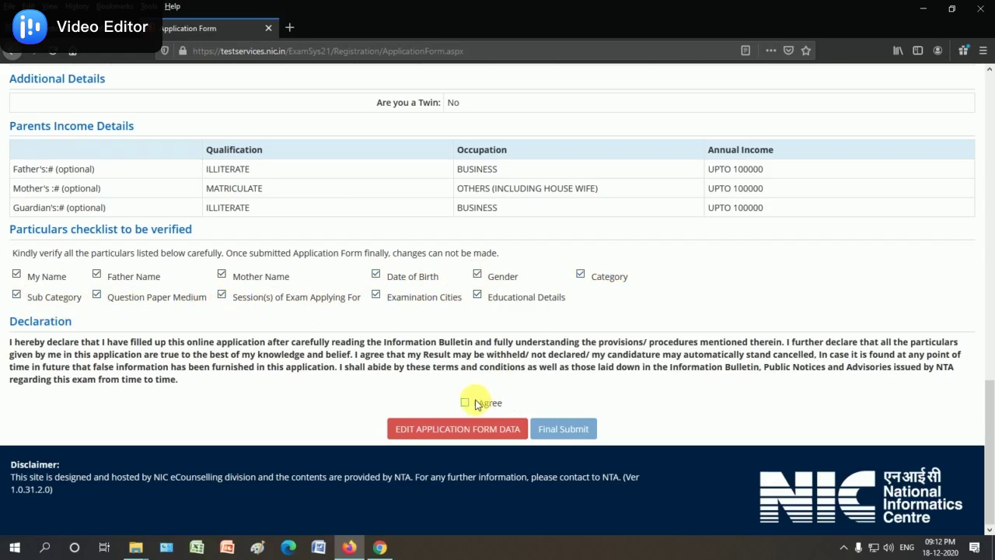
# Step: Agree to the declaration and make the final submission of the application form, confirming it
pyautogui.click(466, 403)
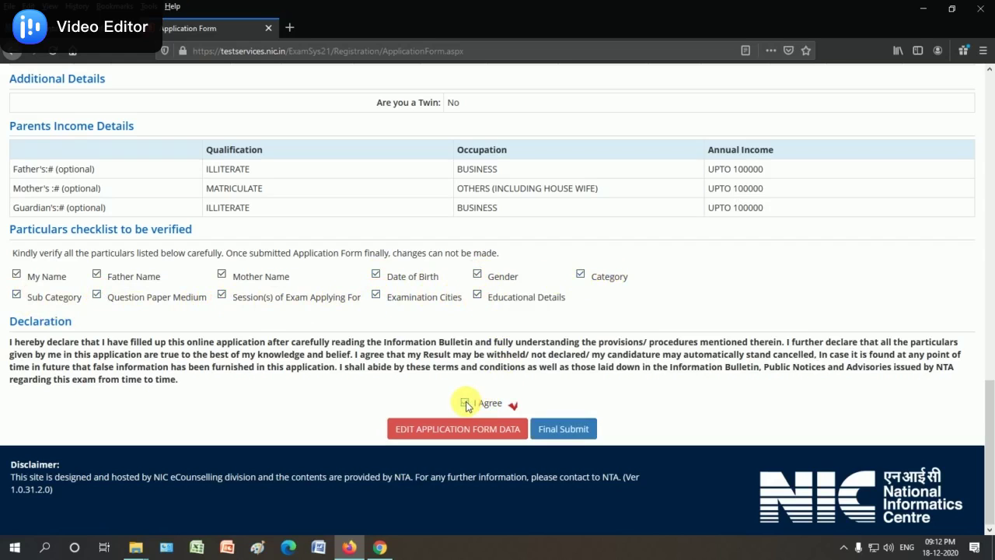
pyautogui.click(572, 429)
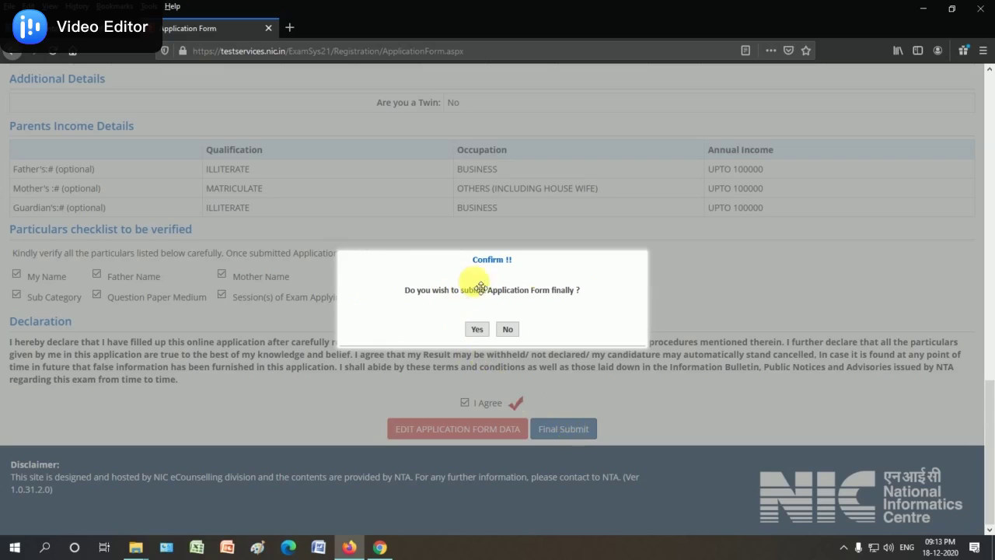
pyautogui.click(478, 329)
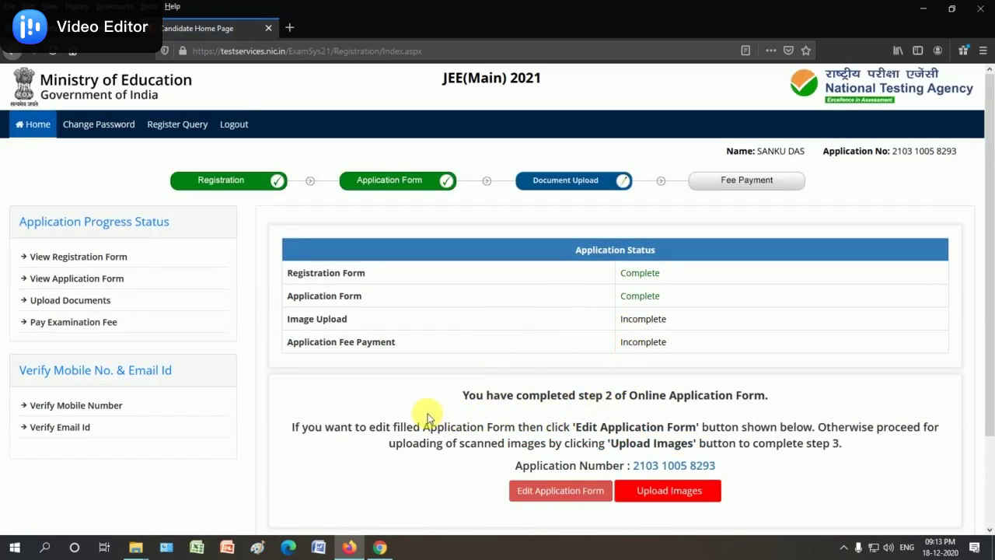
# Step: Open the image upload page and attach ABDULPIC.jpg from the DOKAN folder as the photograph
pyautogui.scroll(-2, 513, 441)
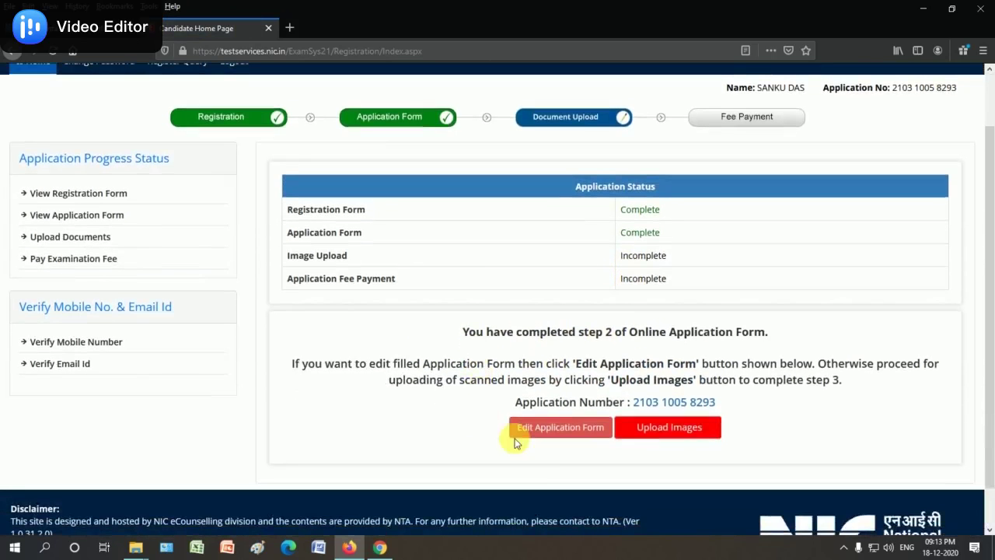
pyautogui.click(679, 435)
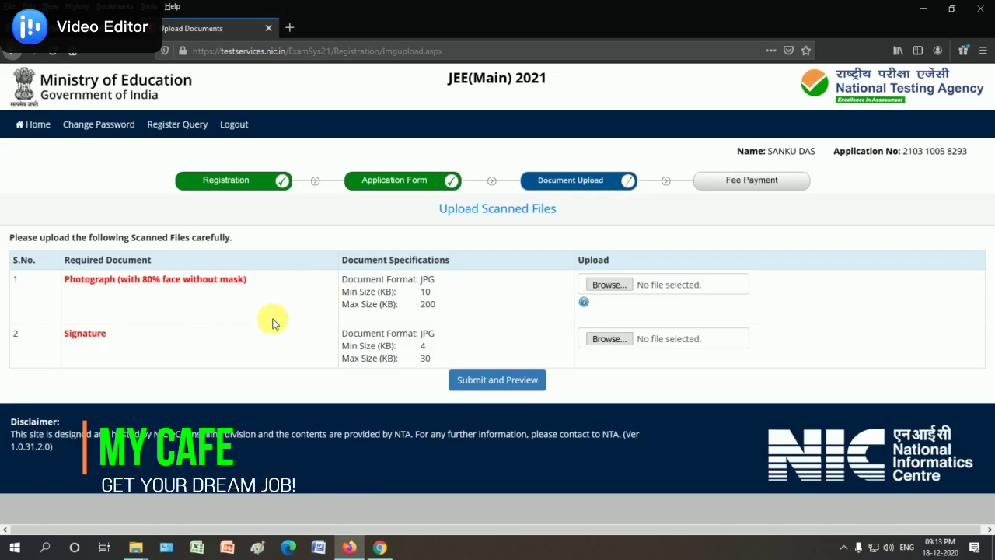
pyautogui.click(599, 292)
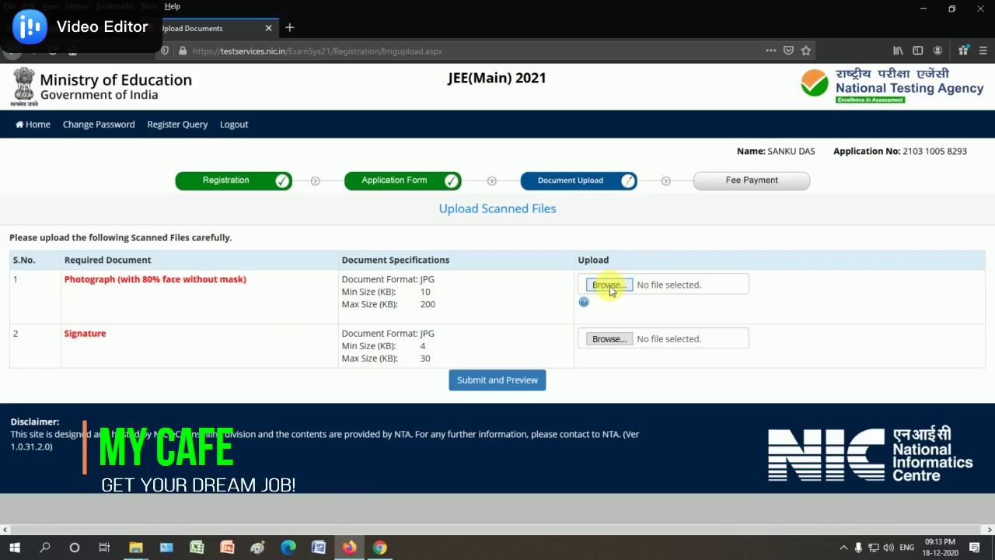
pyautogui.click(609, 286)
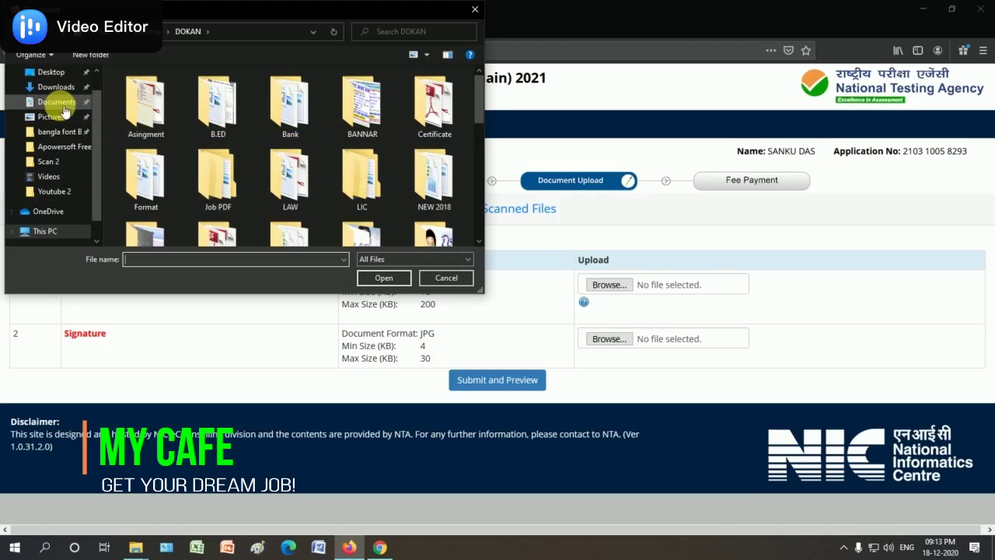
pyautogui.click(51, 71)
pyautogui.doubleClick(222, 100)
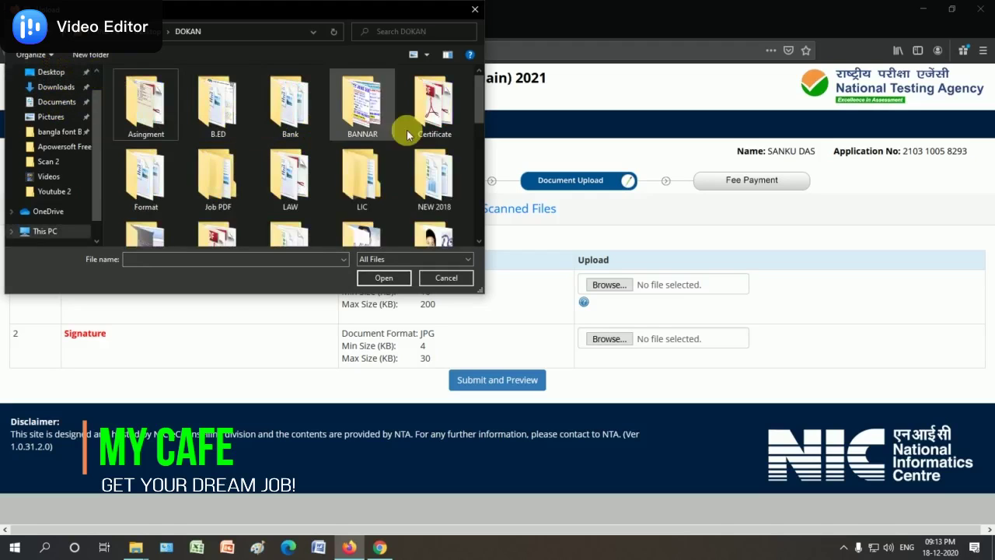
pyautogui.moveTo(480, 99); pyautogui.dragTo(480, 210)
pyautogui.click(363, 120)
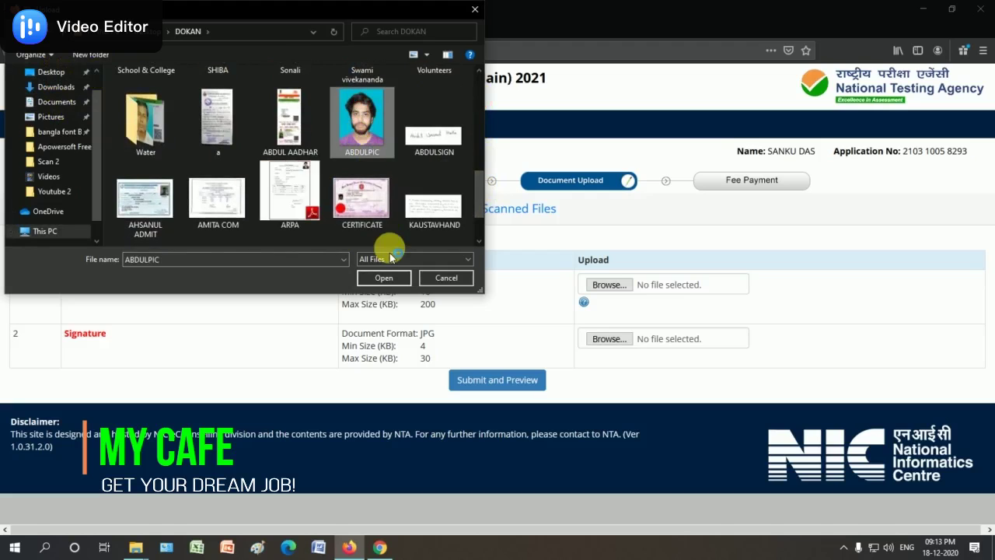
pyautogui.click(388, 278)
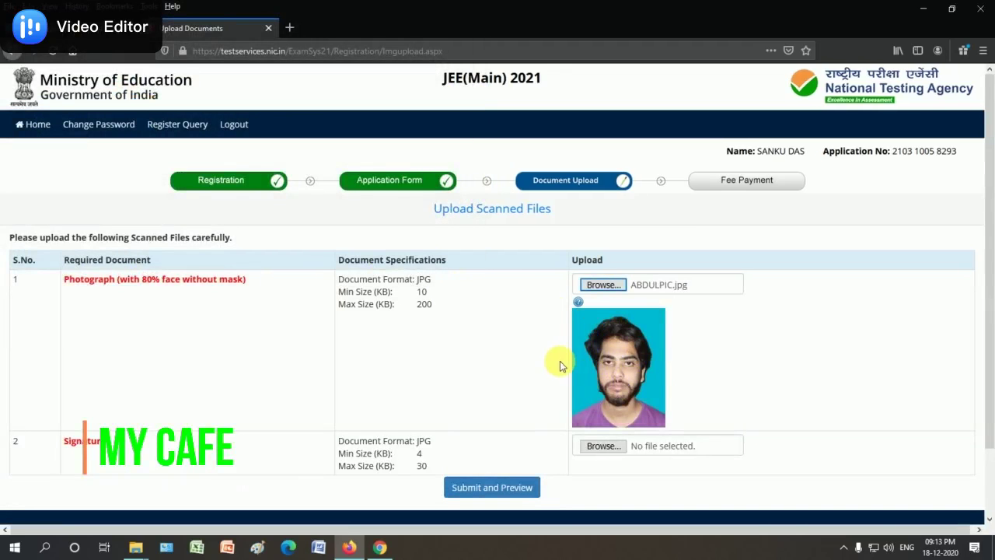
# Step: Attach ABDULSIGN.jpg as the signature and submit both scanned files for preview
pyautogui.scroll(-2, 560, 361)
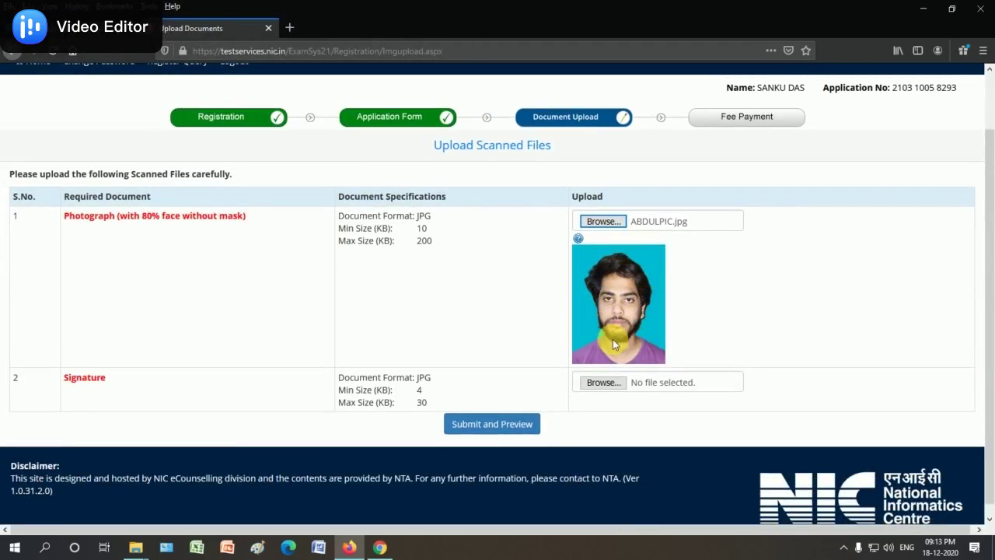
pyautogui.scroll(-1, 506, 327)
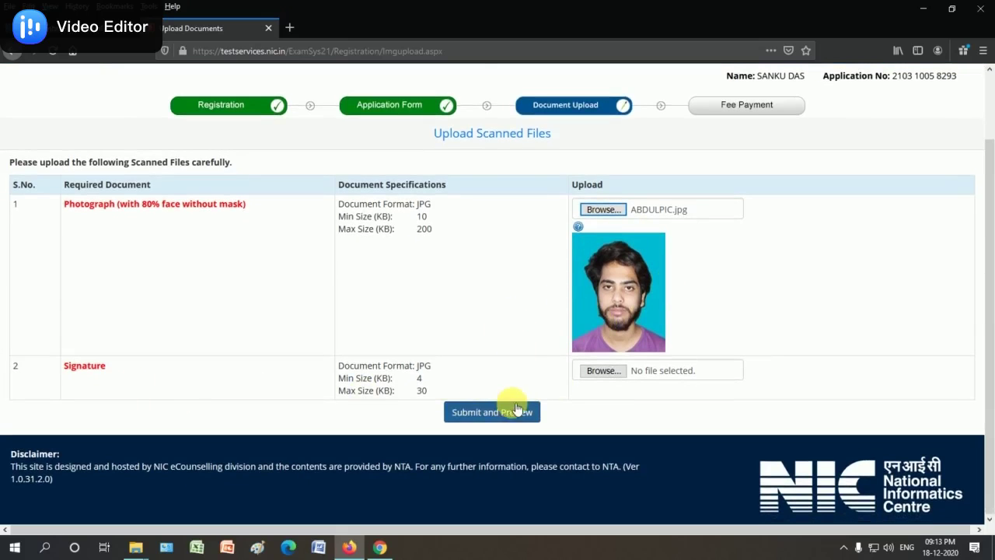
pyautogui.click(604, 371)
pyautogui.scroll(-1, 470, 121)
pyautogui.moveTo(476, 128); pyautogui.dragTo(477, 203)
pyautogui.click(420, 127)
pyautogui.click(398, 278)
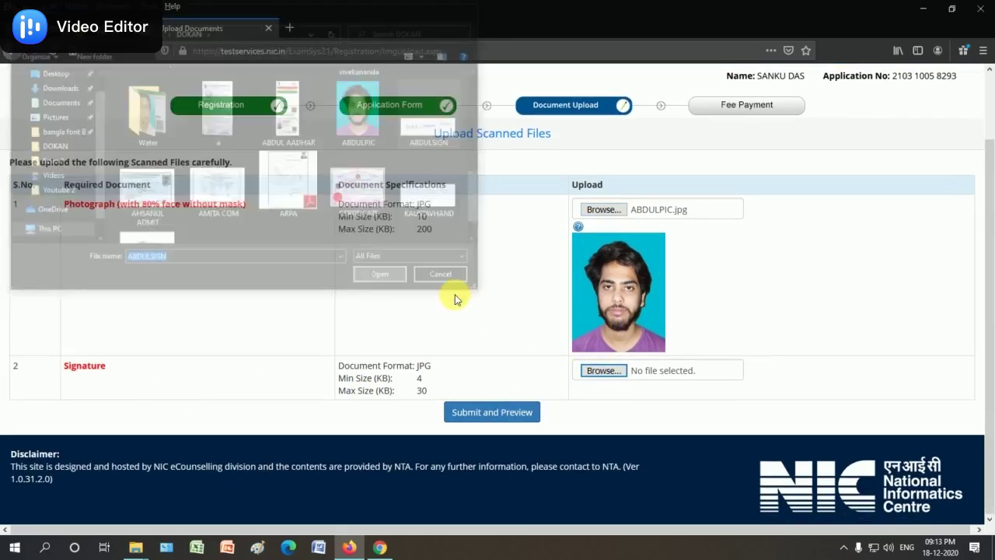
pyautogui.click(493, 430)
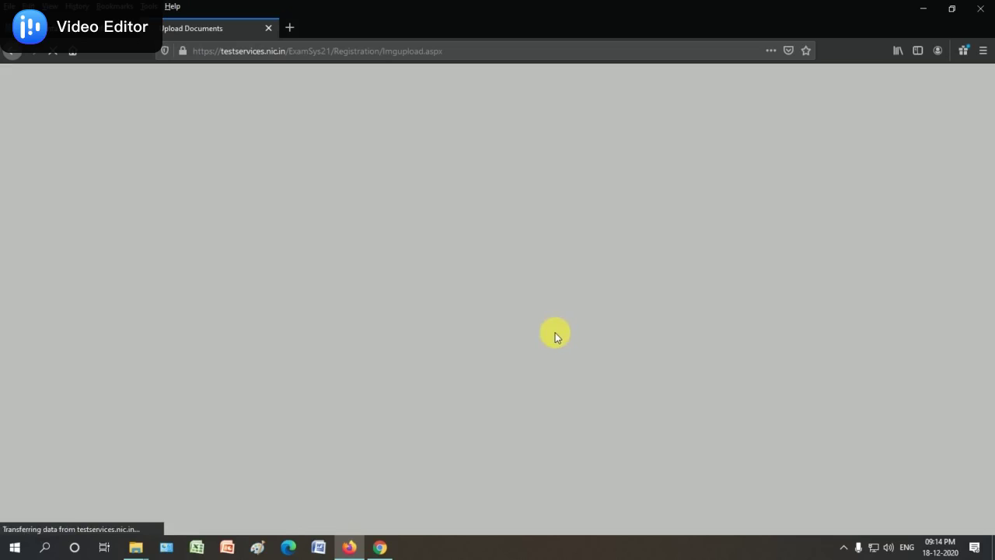
# Step: Check the uploaded document previews and mark both the photograph and the signature as self verified
pyautogui.scroll(-3, 564, 377)
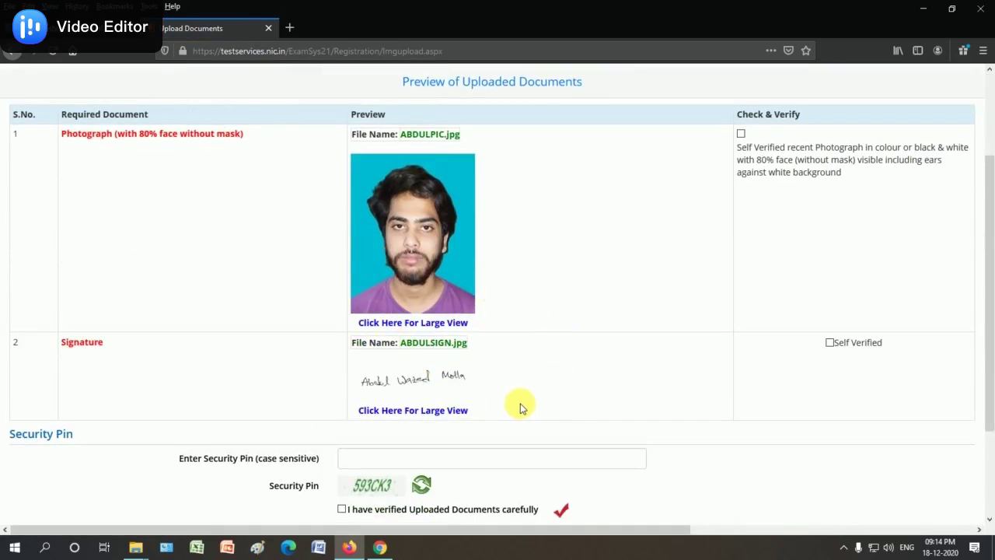
pyautogui.scroll(-1, 521, 401)
pyautogui.scroll(2, 566, 400)
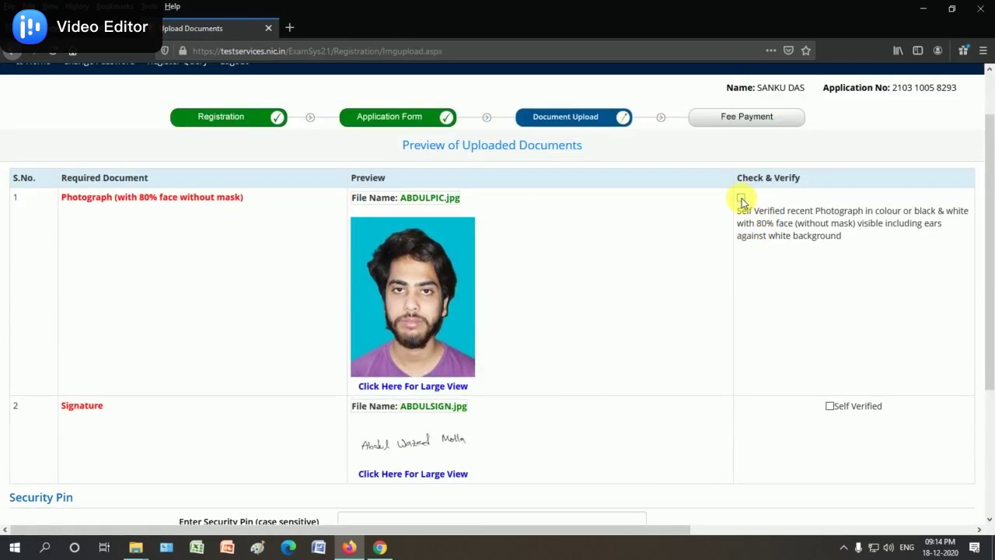
pyautogui.click(741, 199)
pyautogui.scroll(-3, 524, 331)
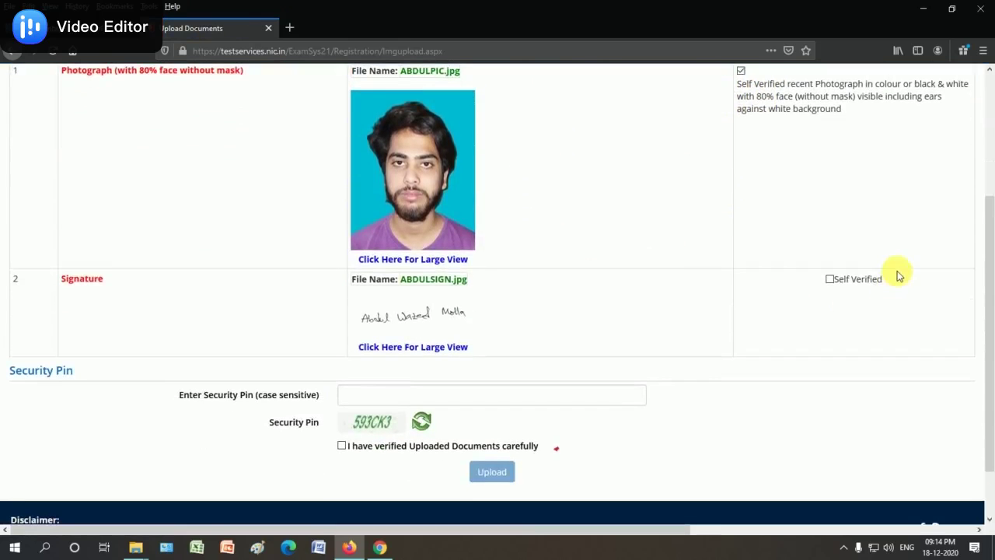
pyautogui.click(830, 280)
# Step: Enter the displayed security pin, declare the uploaded documents verified, upload them and dismiss the resulting message
pyautogui.scroll(-2, 560, 334)
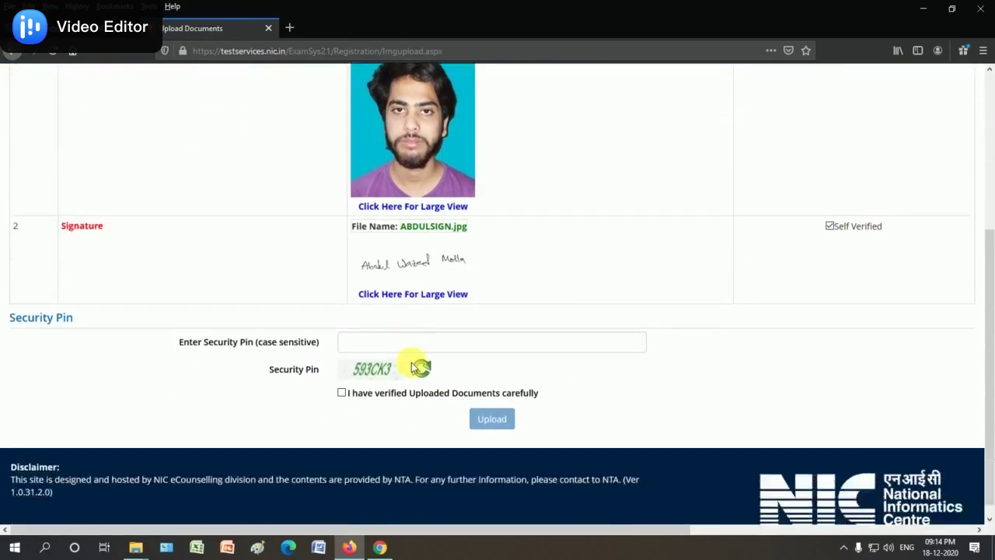
pyautogui.click(367, 333)
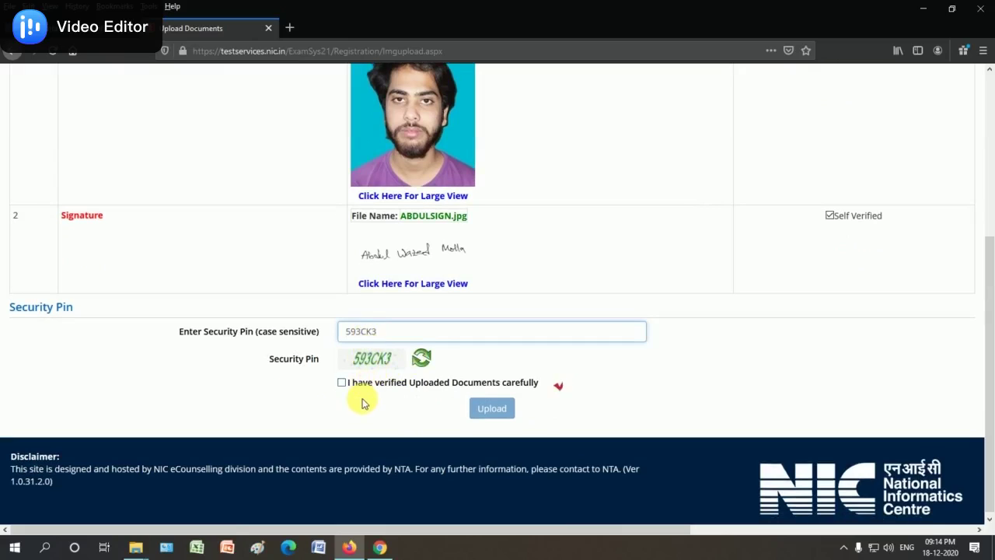
pyautogui.click(342, 384)
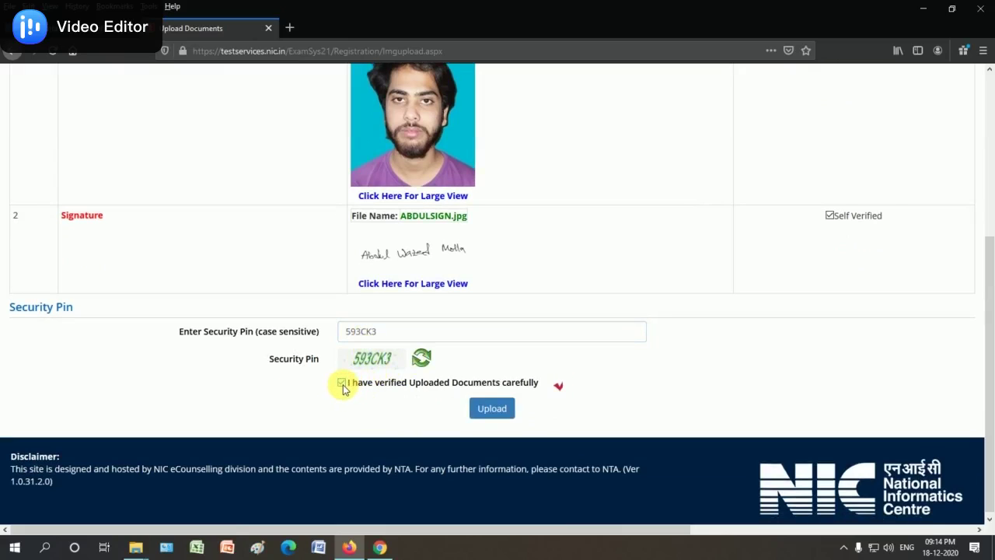
pyautogui.click(498, 409)
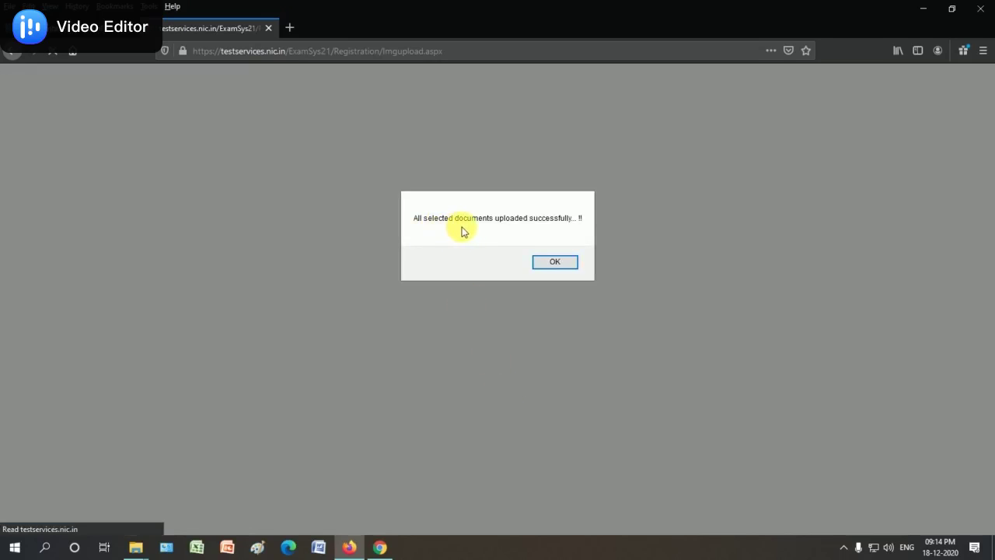
pyautogui.click(558, 262)
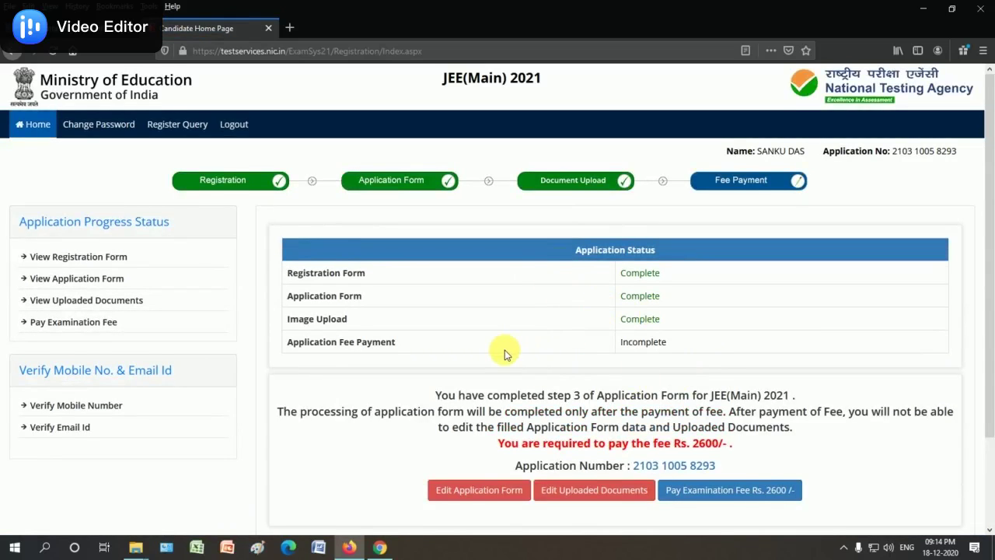
# Step: Go to the examination fee payment, choose Online Payment as the mode and confirm proceeding to payment
pyautogui.scroll(-2, 504, 354)
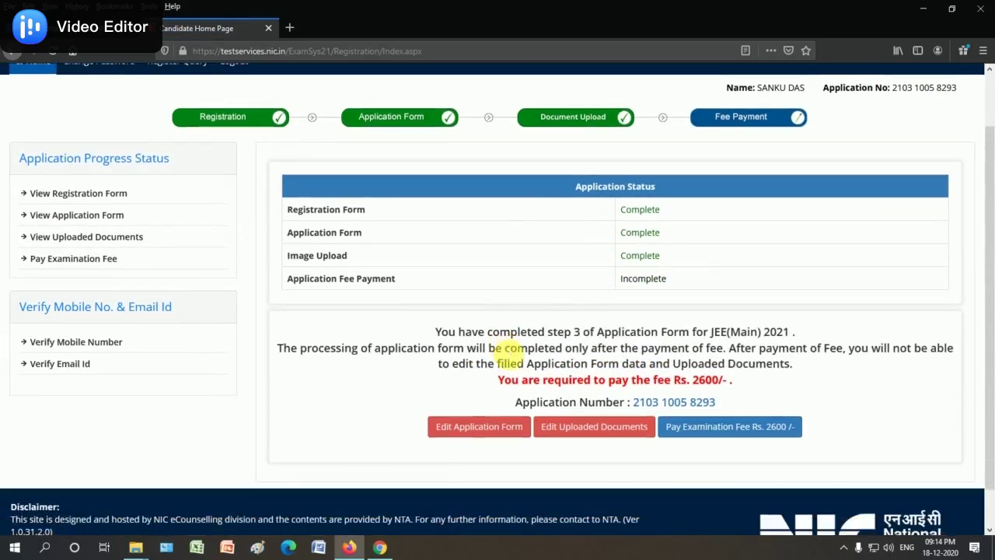
pyautogui.click(731, 428)
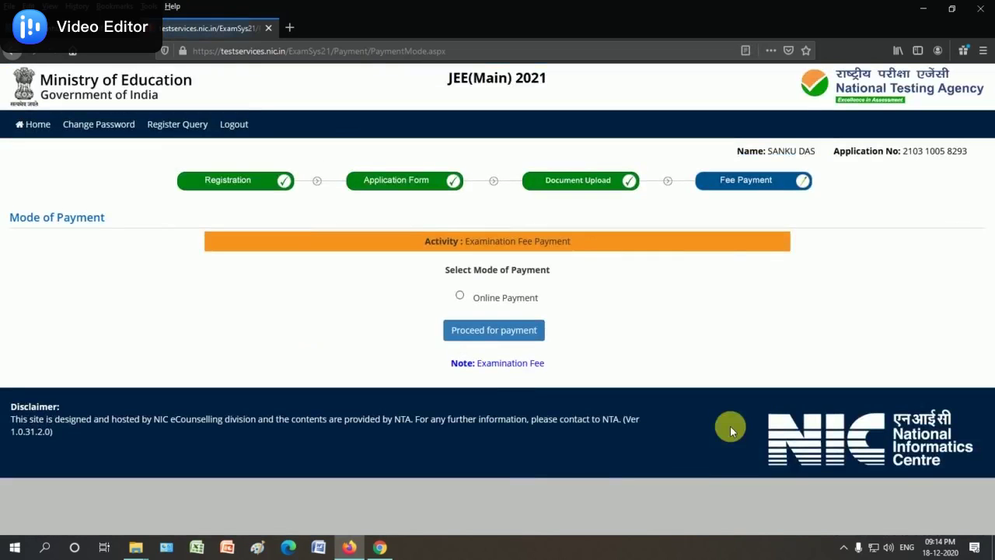
pyautogui.click(461, 298)
pyautogui.click(514, 339)
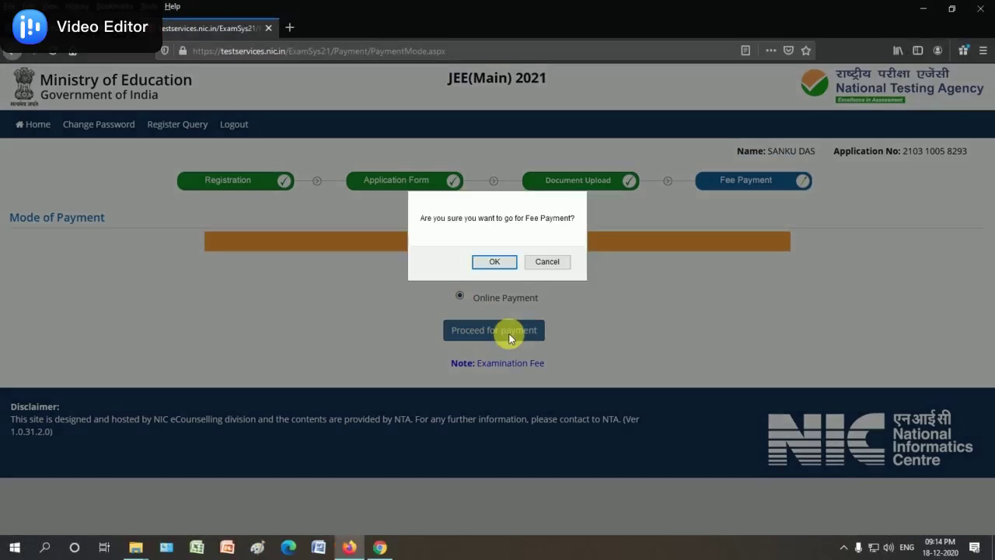
pyautogui.click(502, 265)
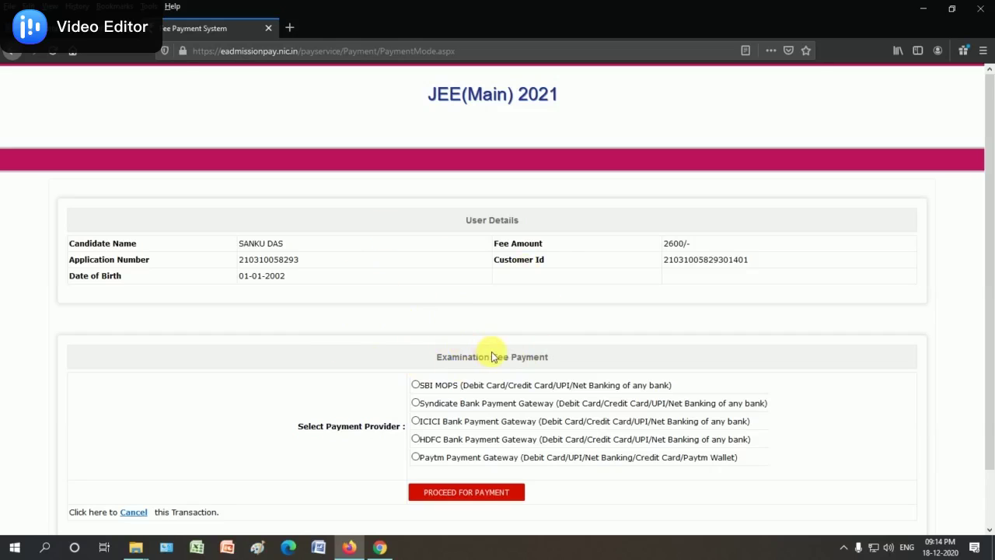
# Step: Choose SBI MOPS as the payment provider and proceed for payment
pyautogui.scroll(-2, 511, 351)
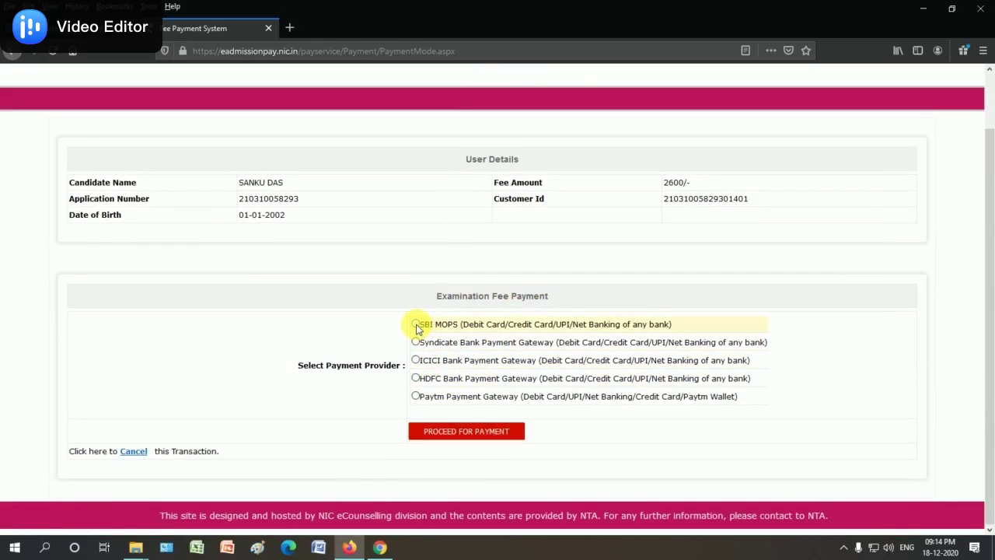
pyautogui.click(416, 324)
pyautogui.click(492, 434)
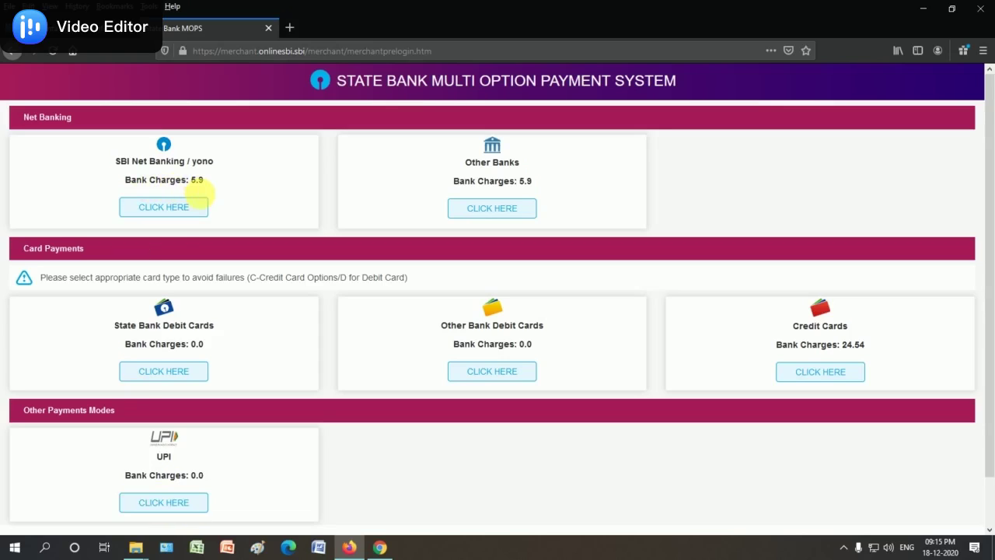
# Step: Choose payment by State Bank Debit Cards and confirm the payment details on both confirmation pages
pyautogui.click(172, 379)
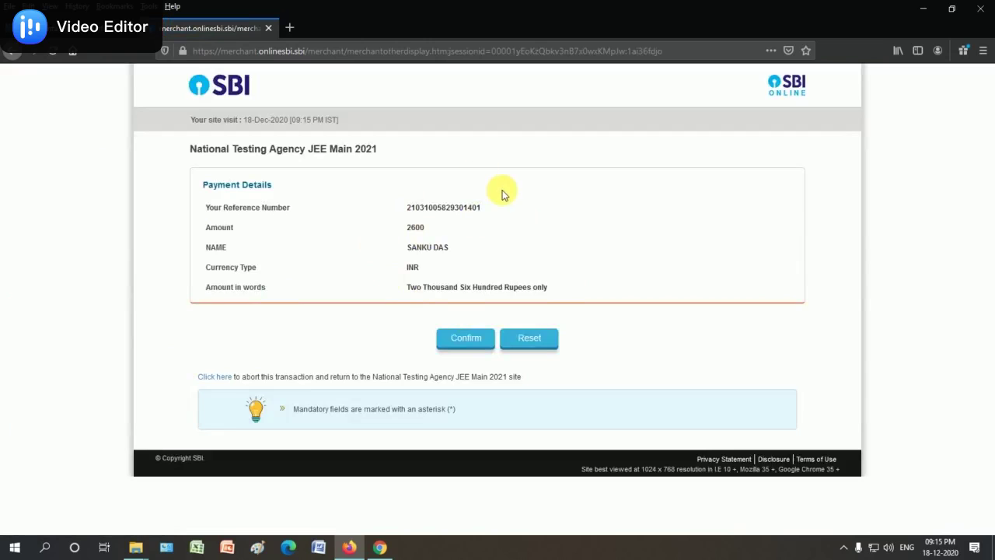
pyautogui.click(466, 340)
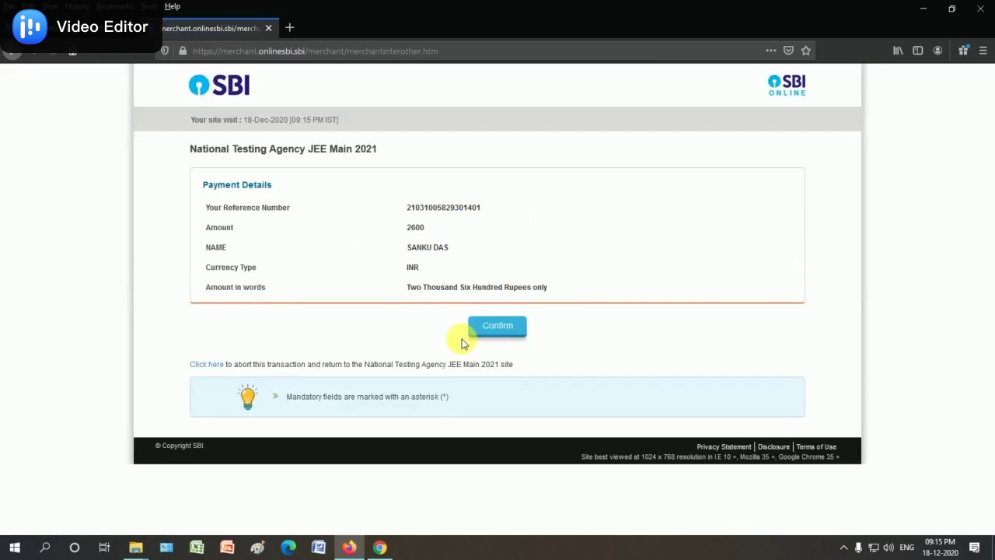
pyautogui.click(501, 326)
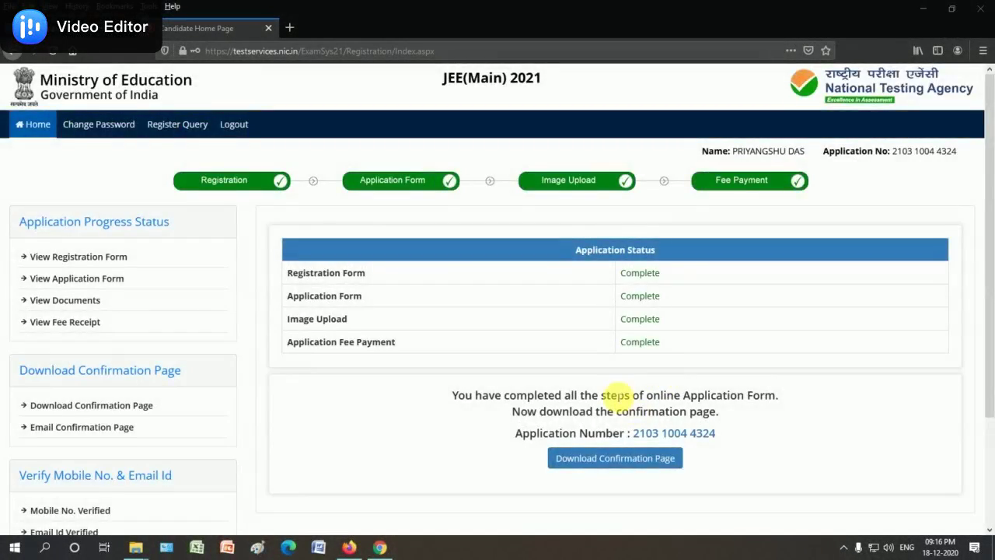
# Step: Look over the completed application's status page and log out of the candidate account, confirming the logout
pyautogui.scroll(-3, 622, 389)
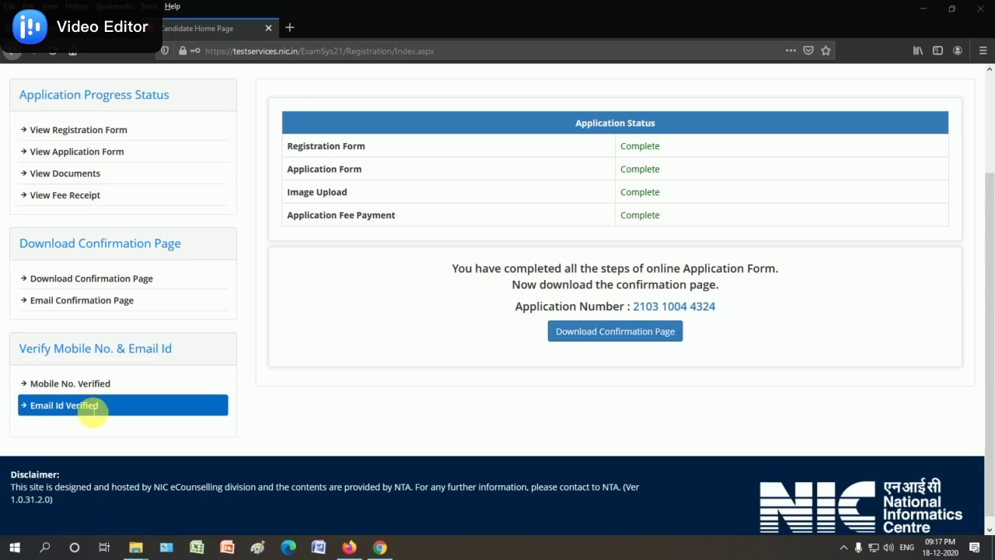
pyautogui.scroll(1, 366, 385)
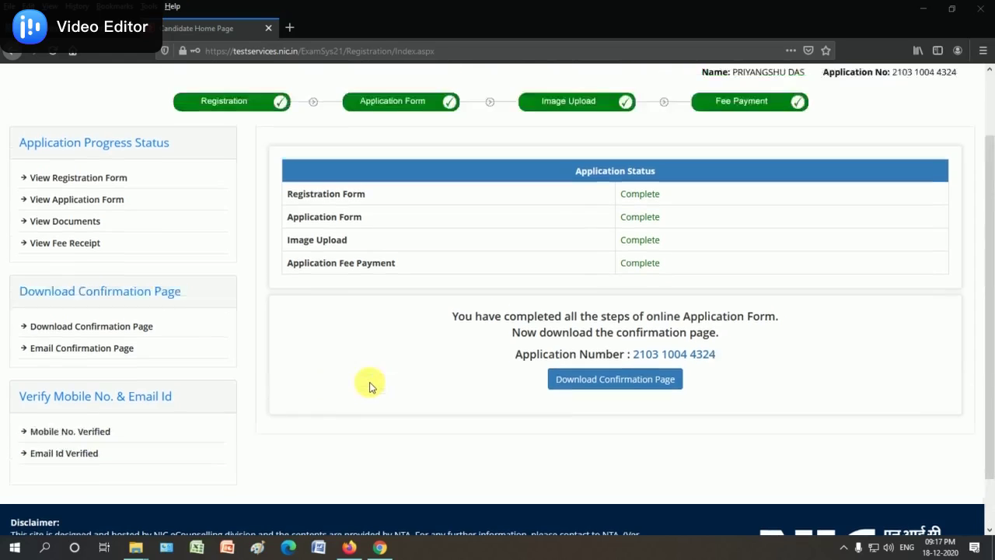
pyautogui.scroll(2, 369, 385)
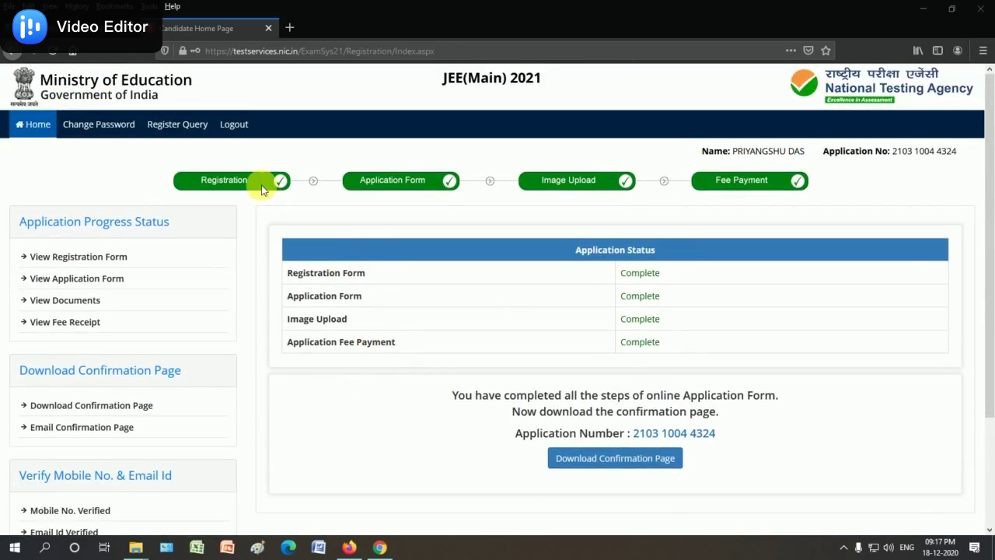
pyautogui.click(236, 124)
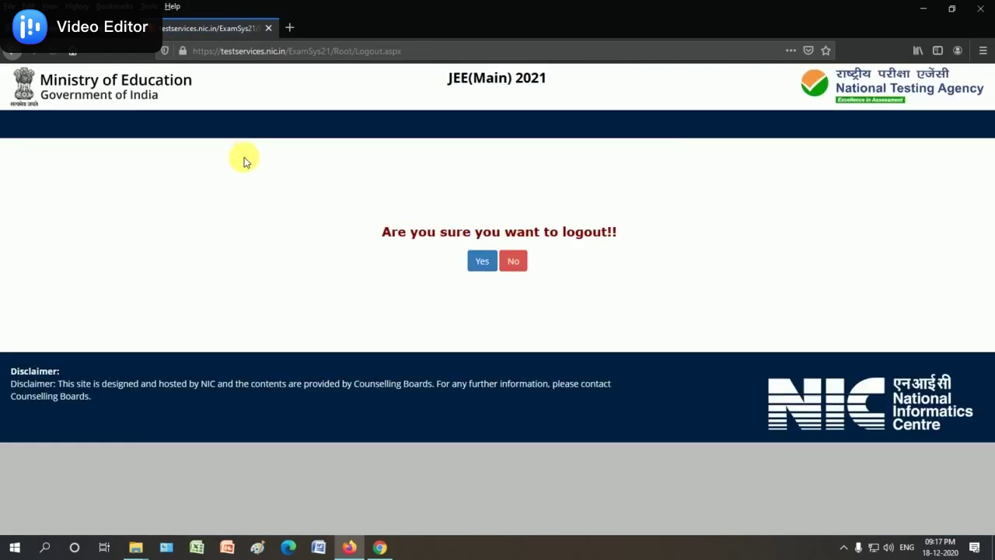
pyautogui.click(483, 263)
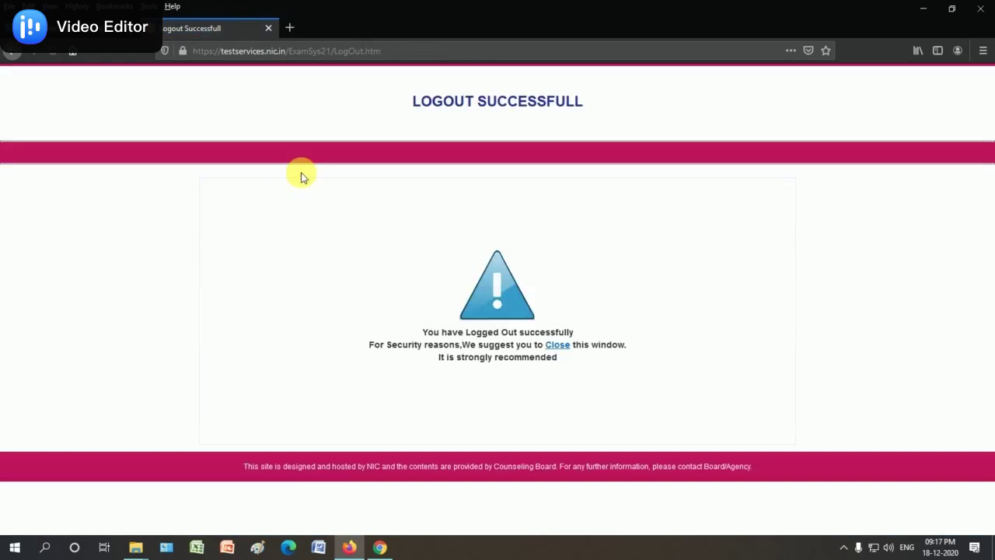